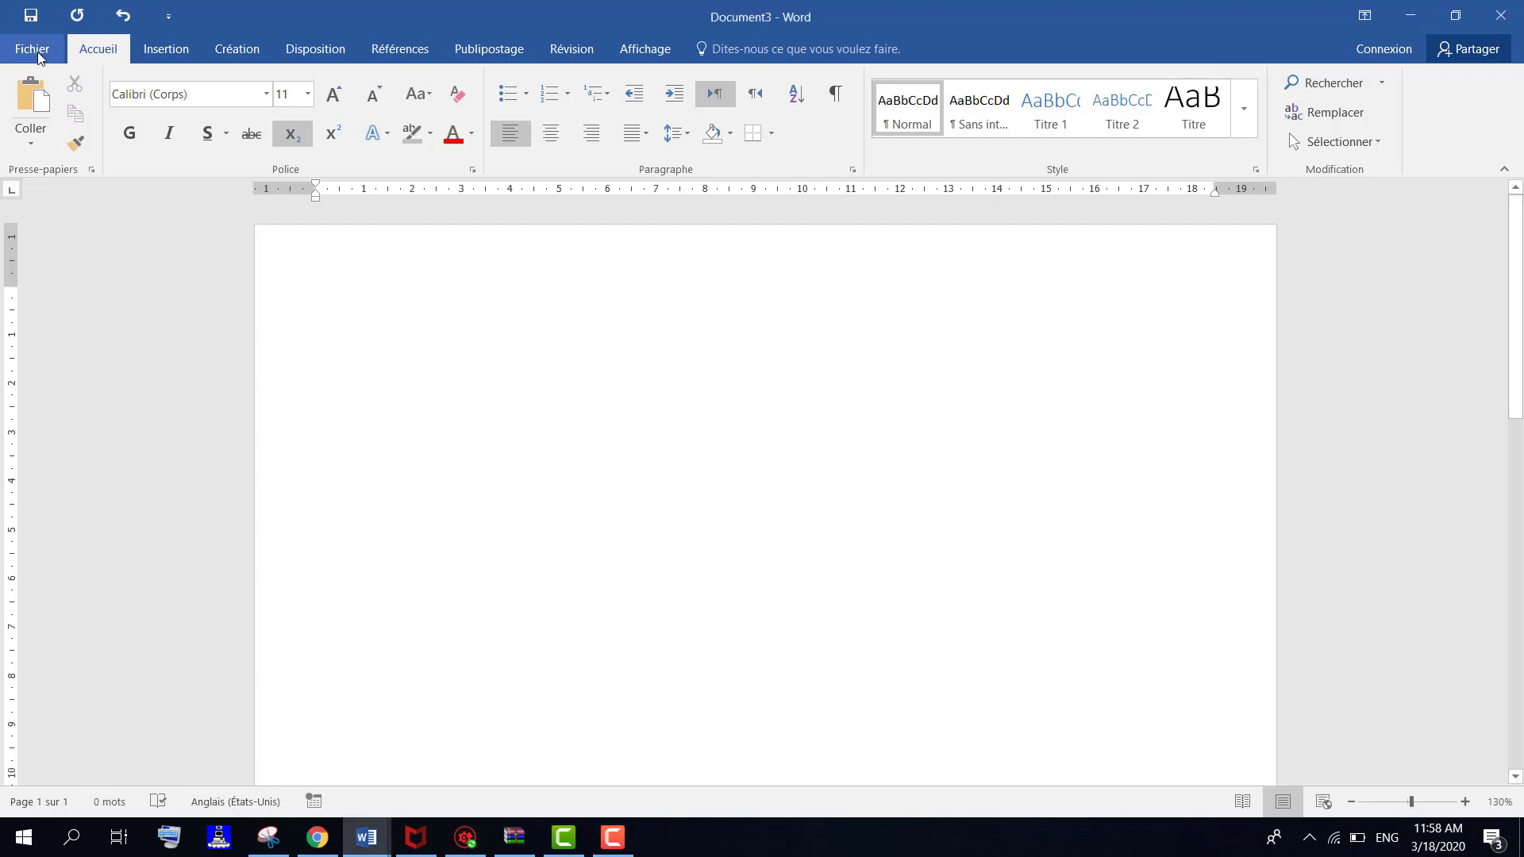
{"action": "left_click", "coordinate": [38, 56]}
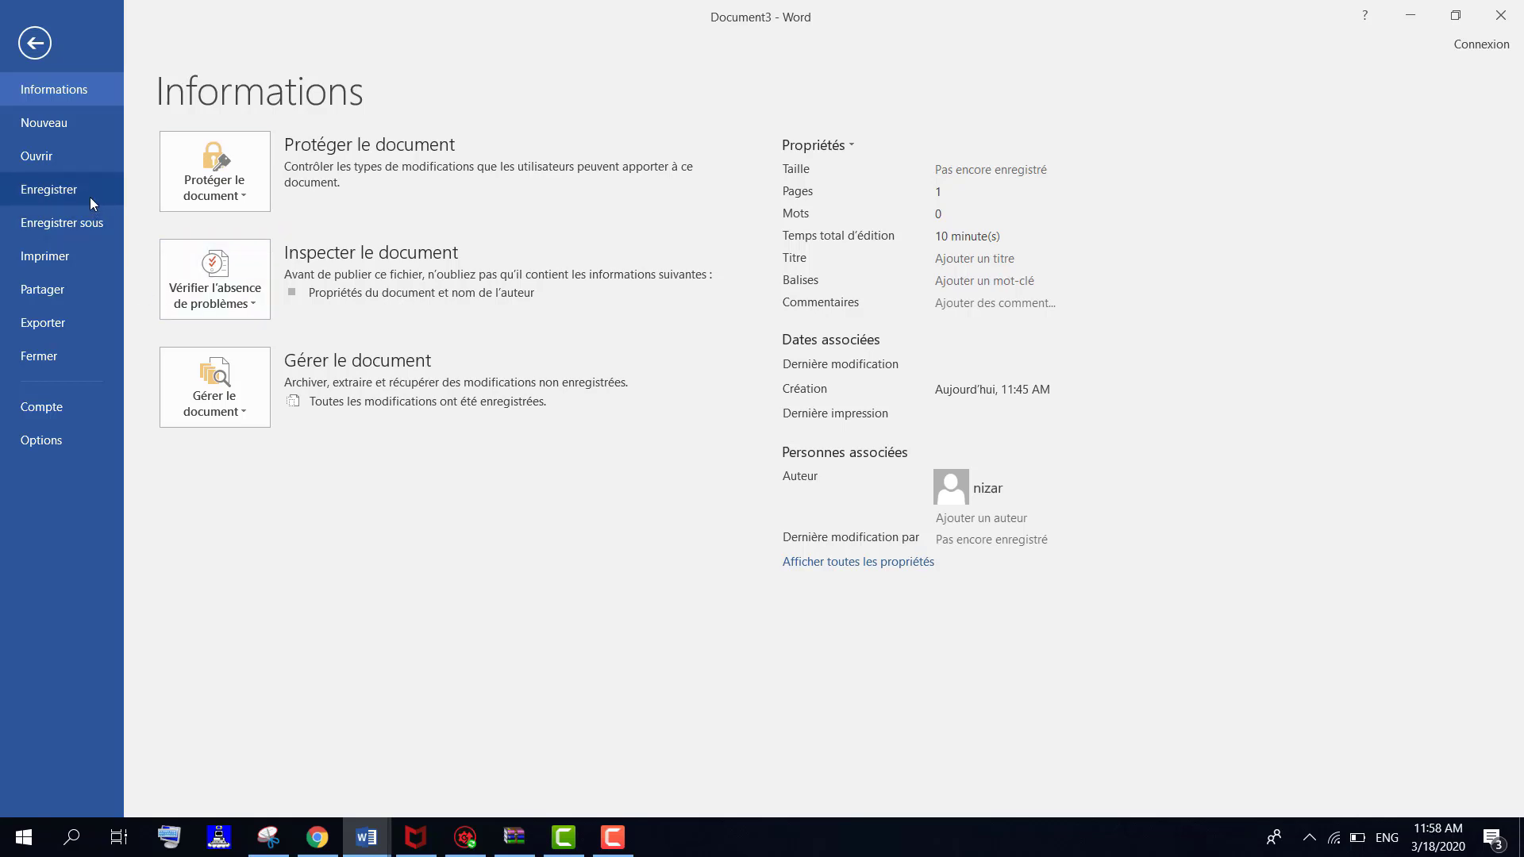
{"action": "left_click", "coordinate": [46, 51]}
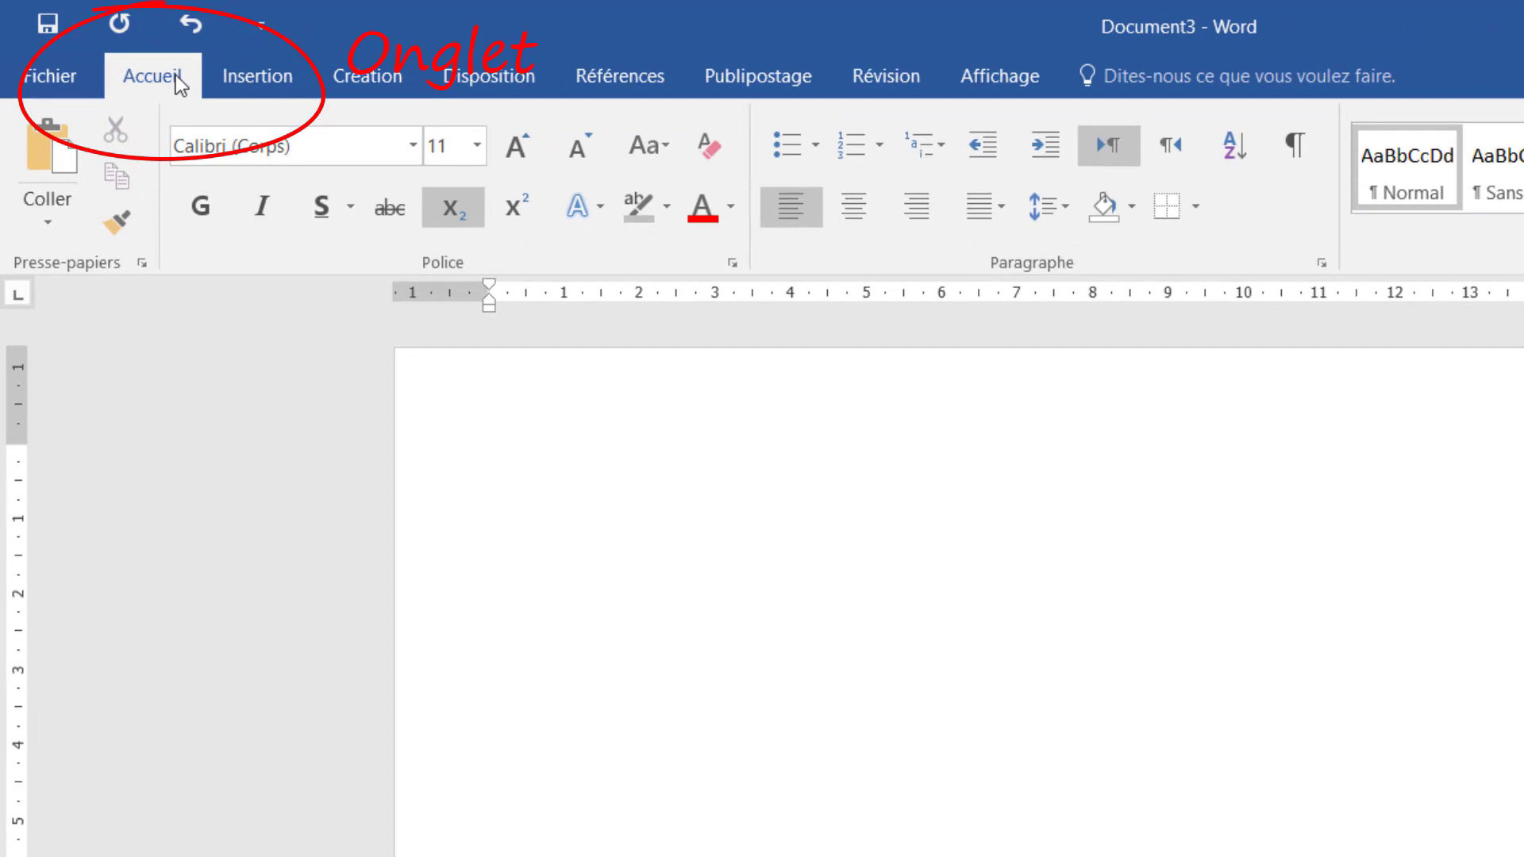
{"action": "left_click", "coordinate": [249, 88]}
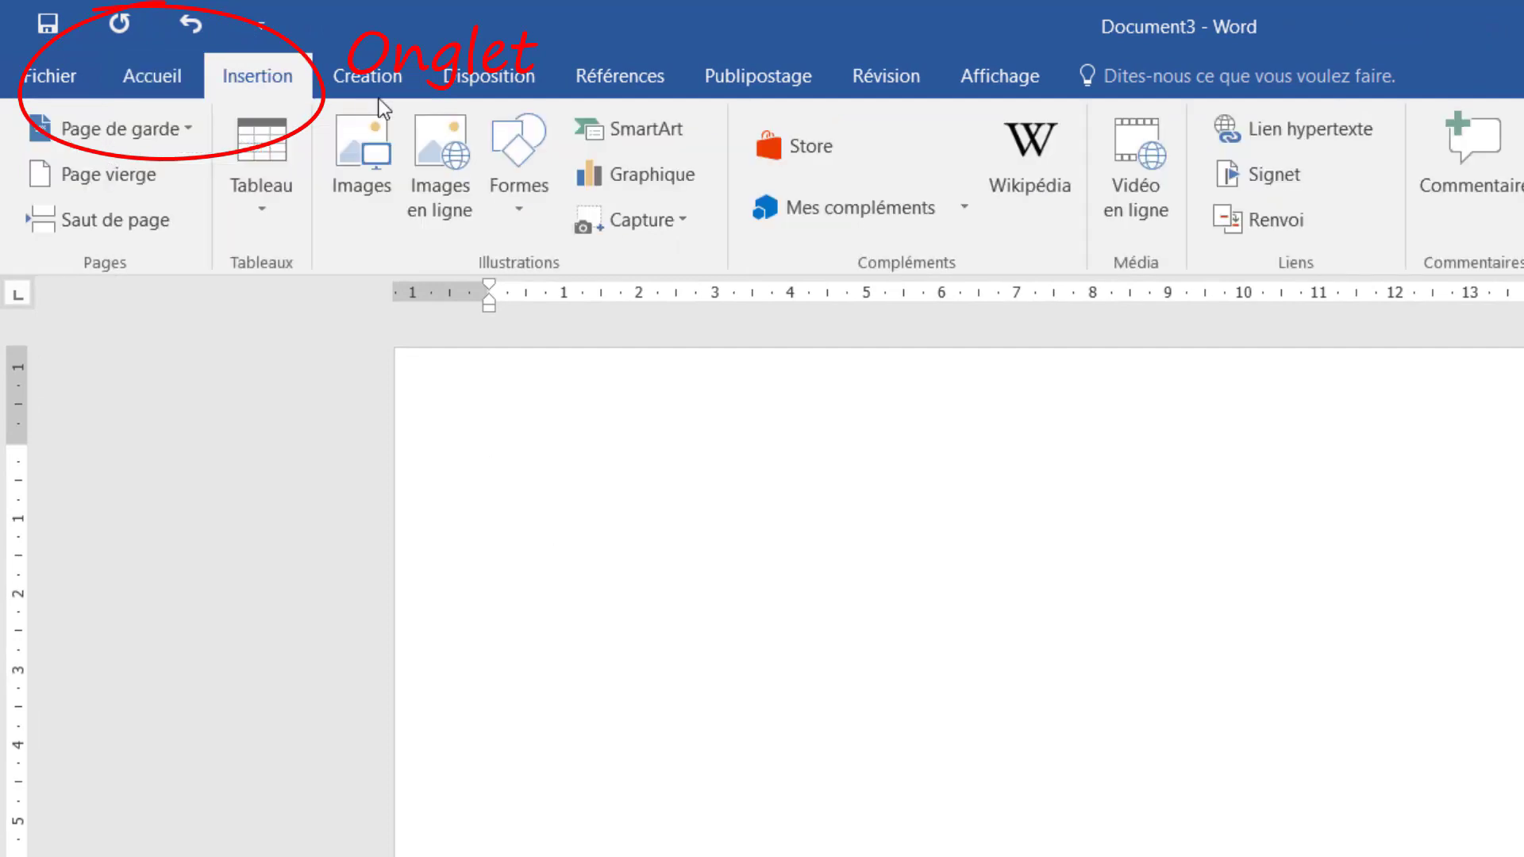
{"action": "left_click", "coordinate": [994, 78]}
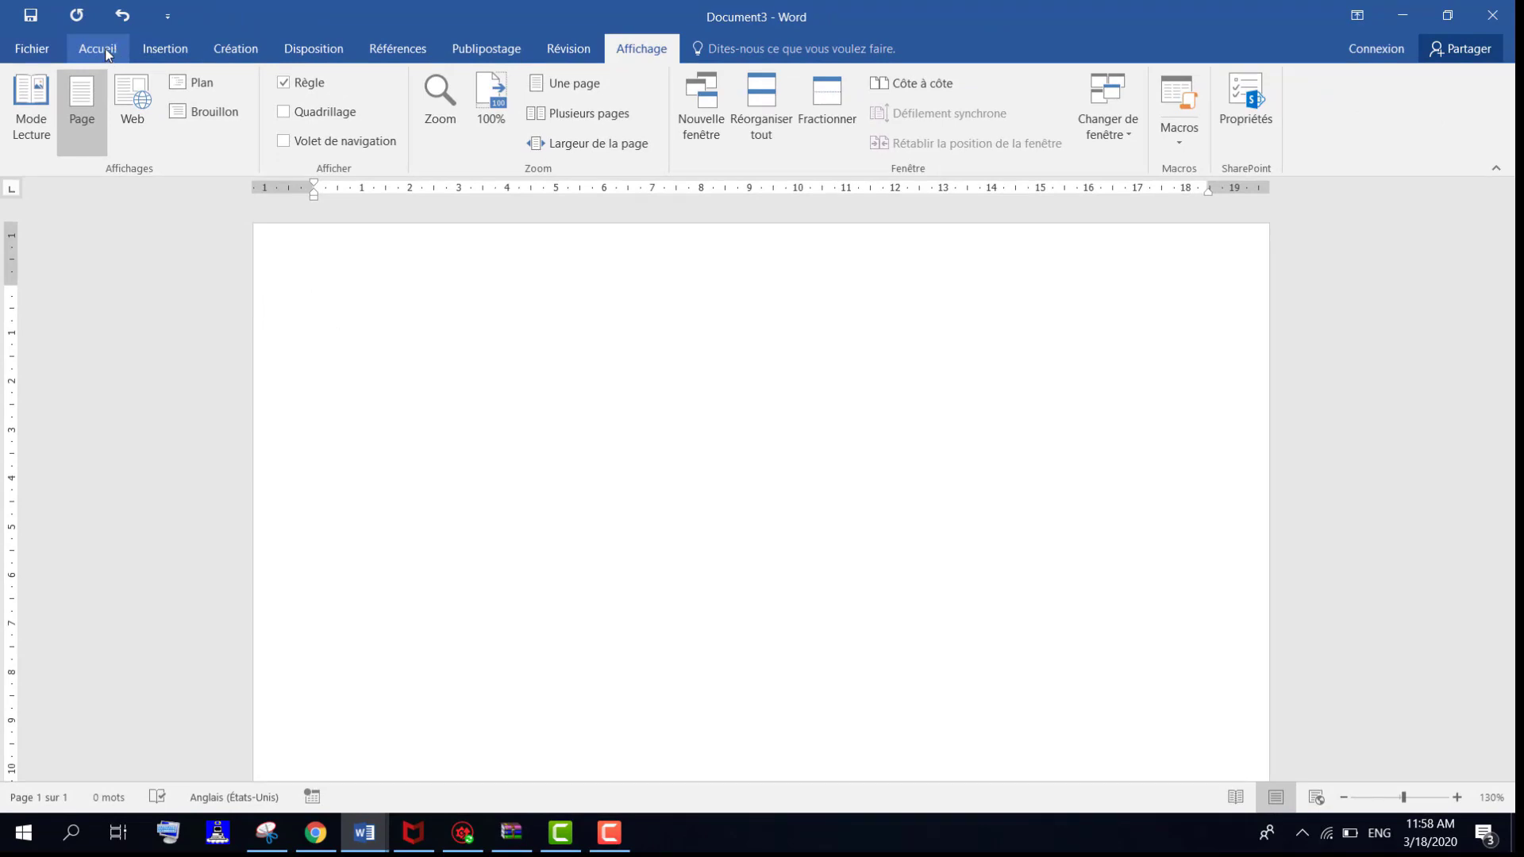
{"action": "left_click", "coordinate": [106, 53]}
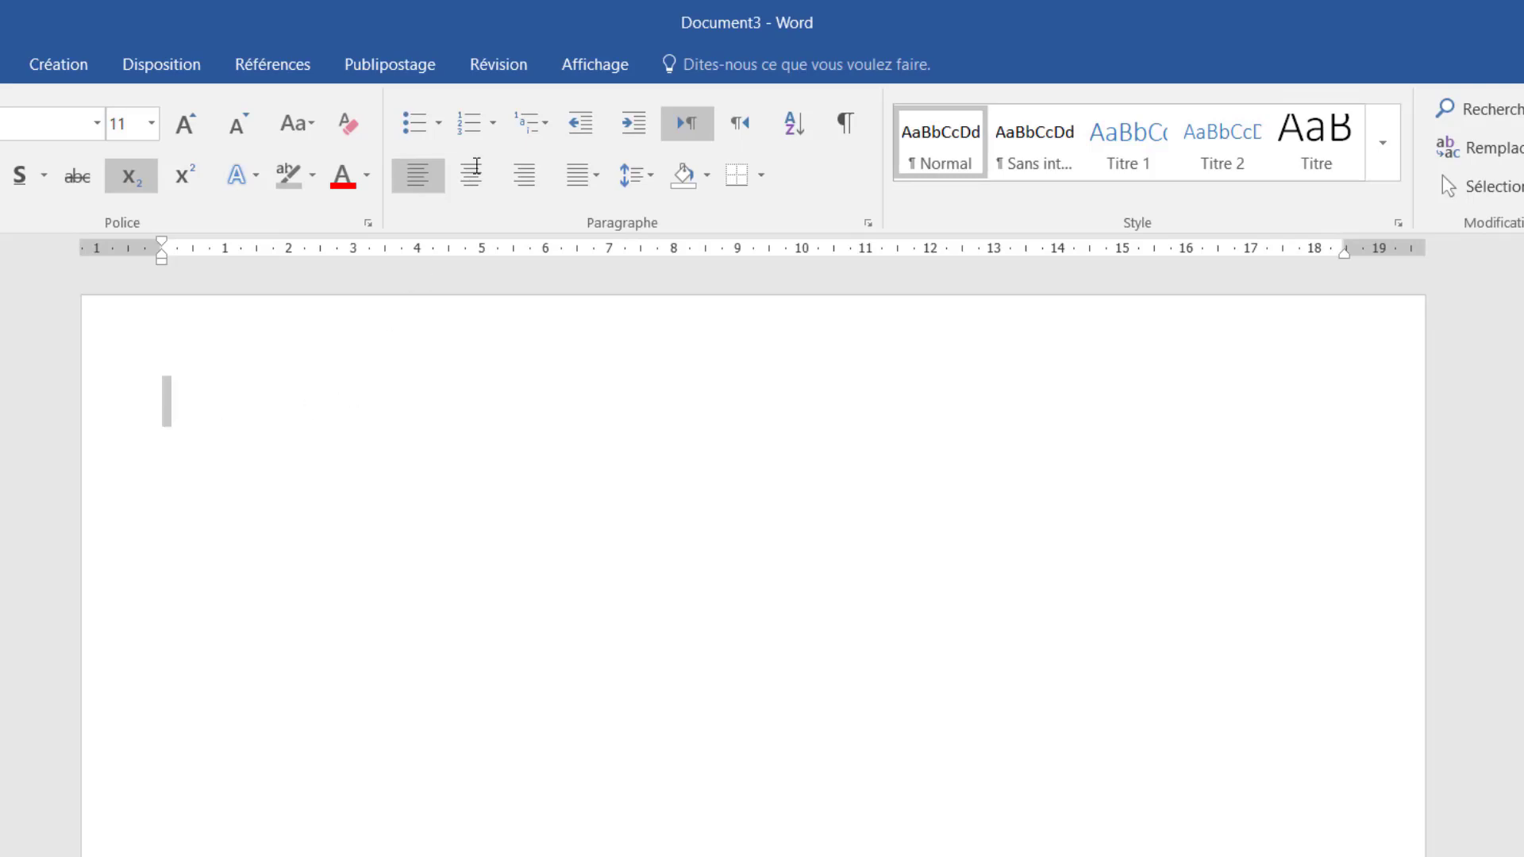
Step: Align the empty paragraph to the right
{"action": "left_click", "coordinate": [527, 184]}
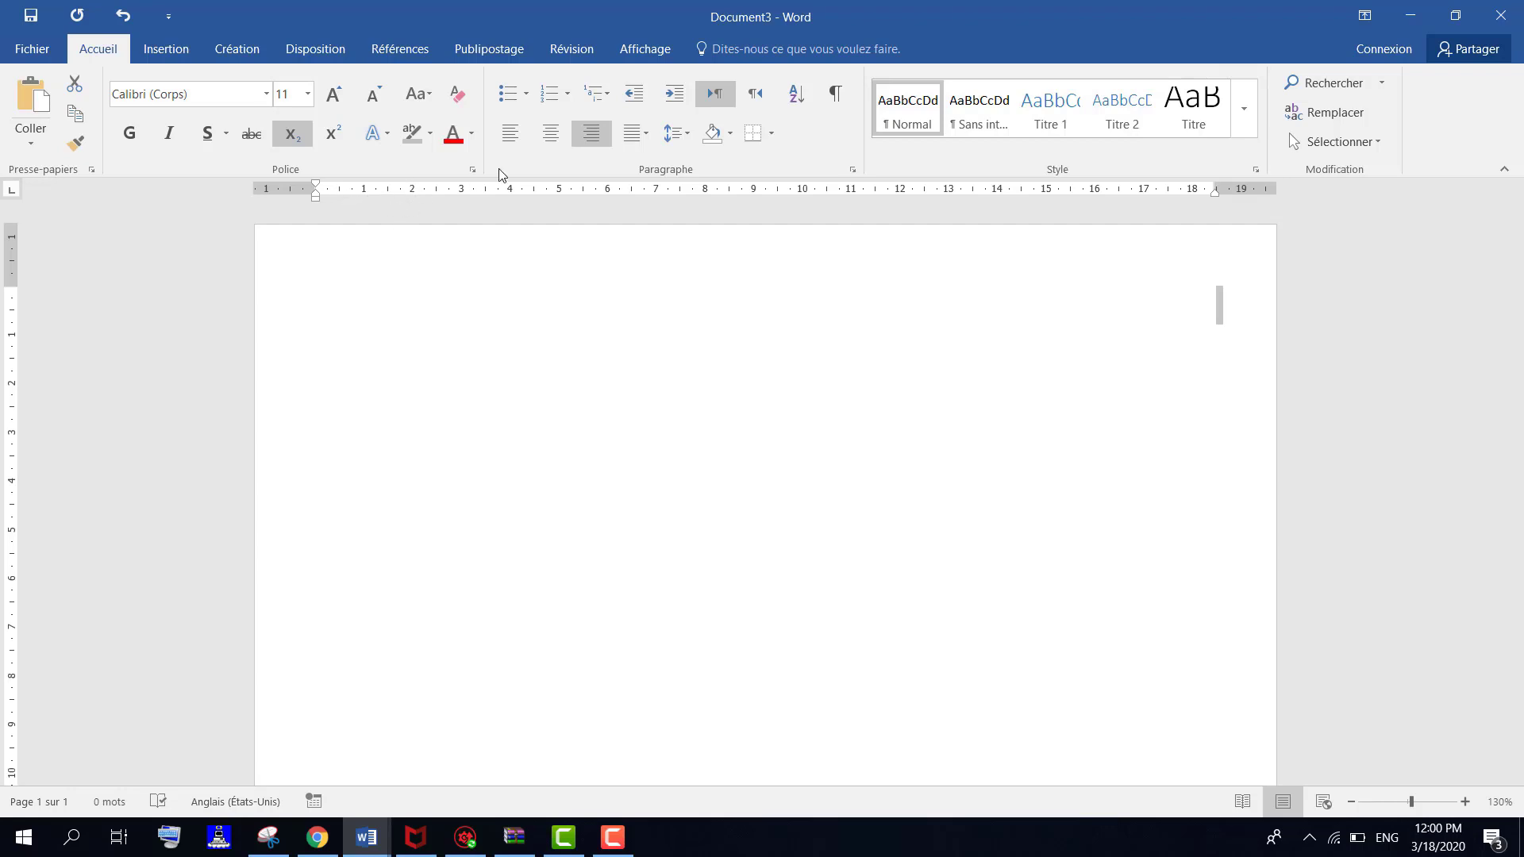
Step: Hide the ruler, switch the gridlines on and off, and display the ruler again
{"action": "left_click", "coordinate": [647, 48]}
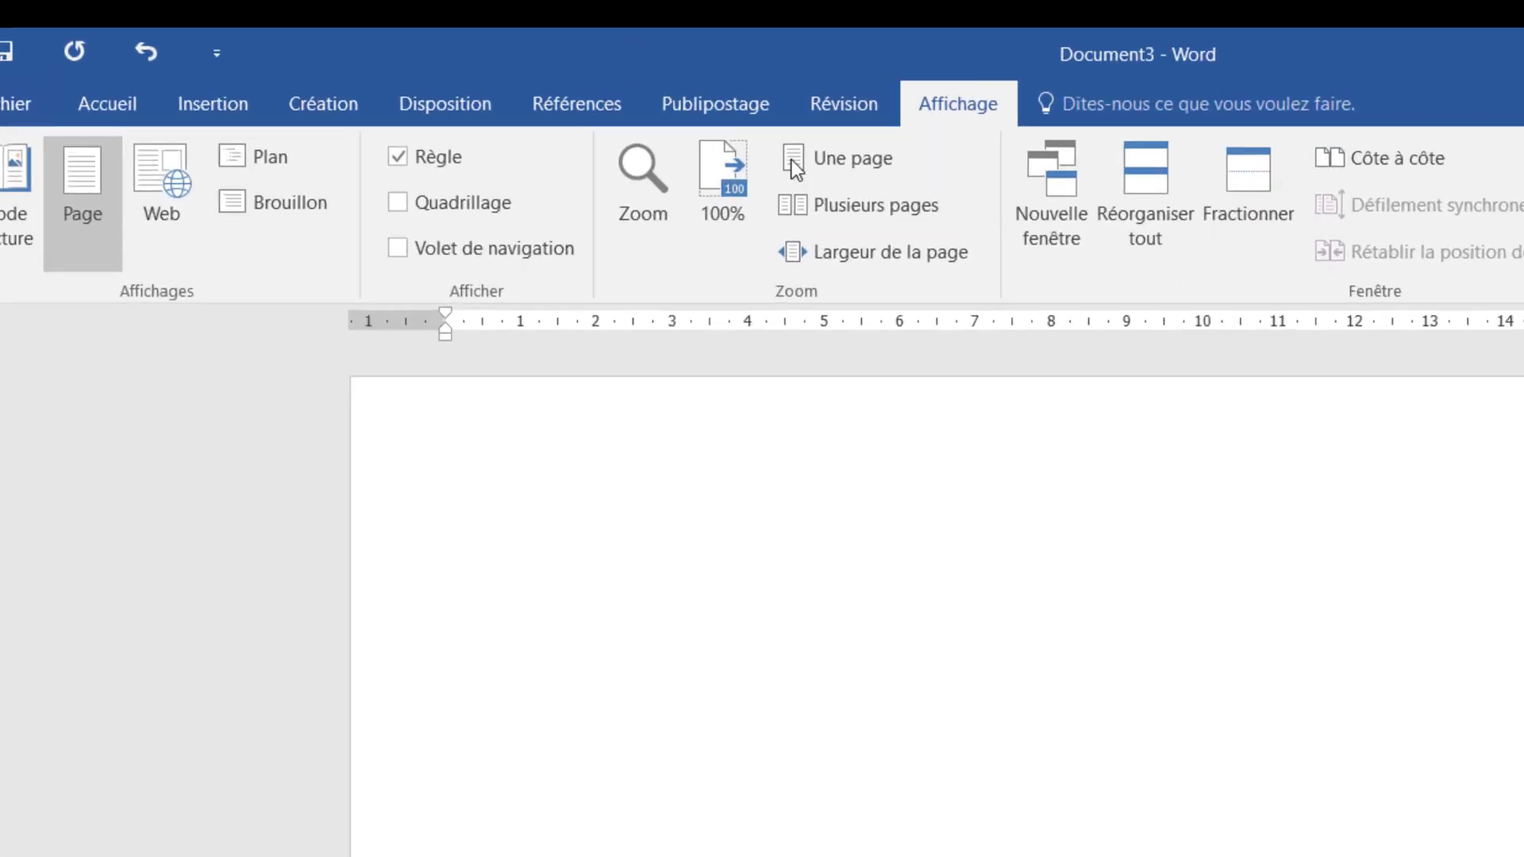
{"action": "left_click", "coordinate": [457, 197]}
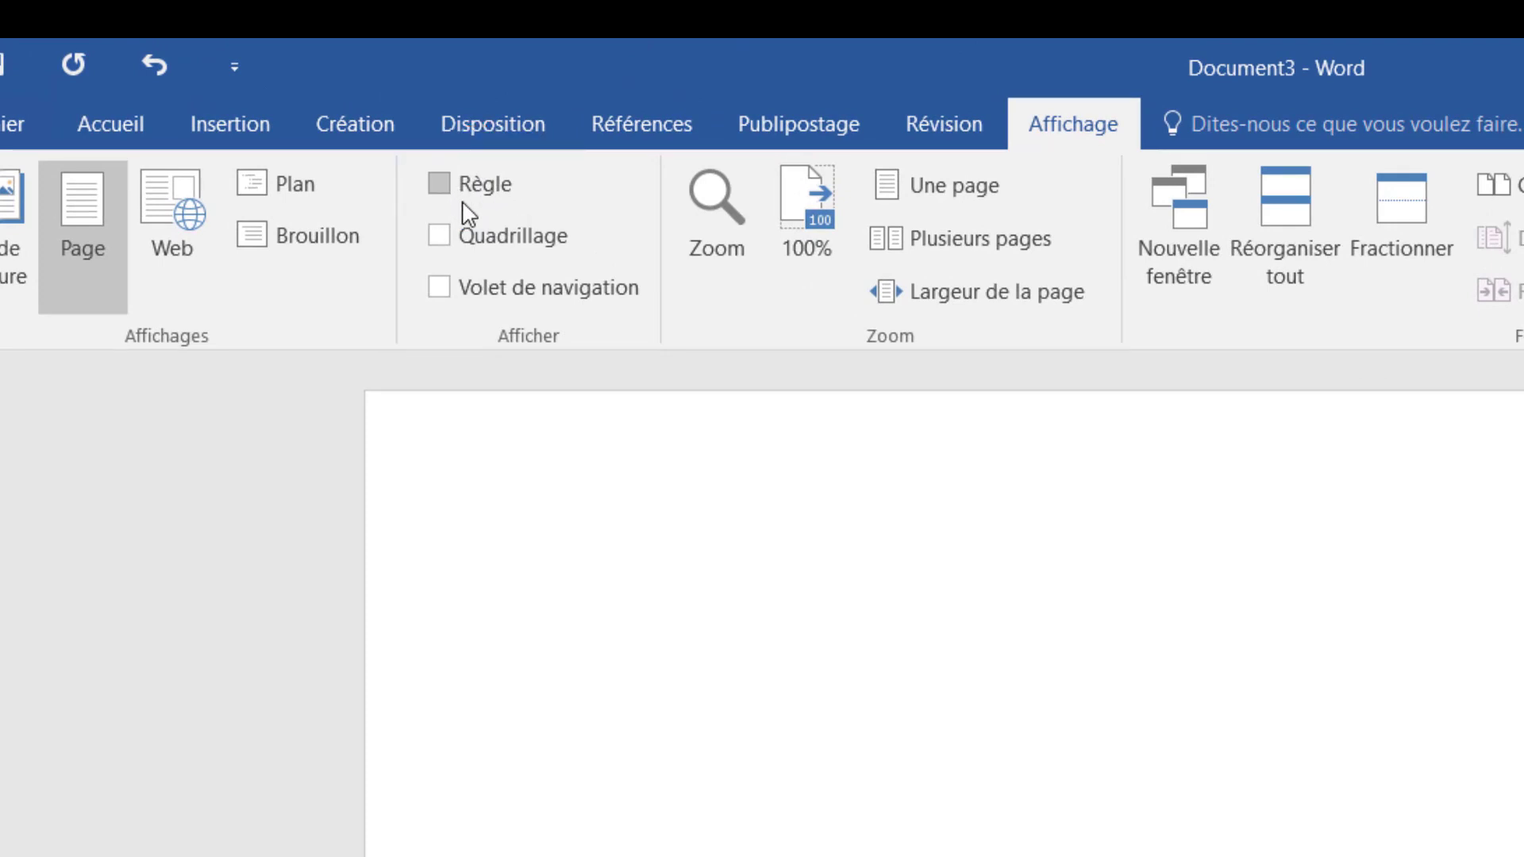
{"action": "left_click", "coordinate": [516, 235]}
{"action": "left_click", "coordinate": [528, 239]}
{"action": "left_click", "coordinate": [439, 185]}
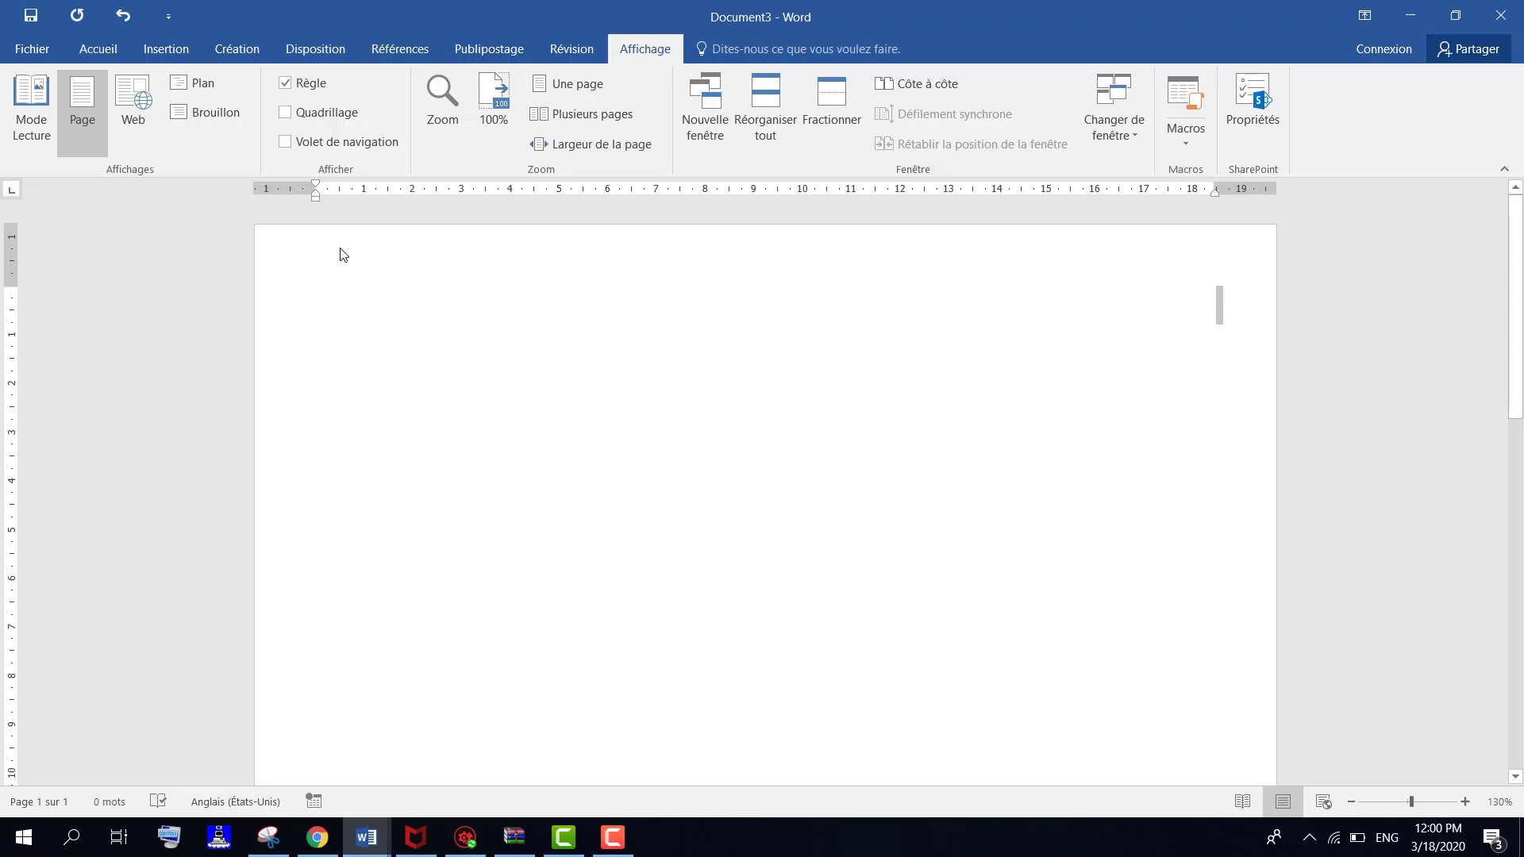
Step: Align the empty paragraph to the left and enter the text "bonjour"
{"action": "left_click", "coordinate": [97, 48]}
{"action": "left_click", "coordinate": [522, 140]}
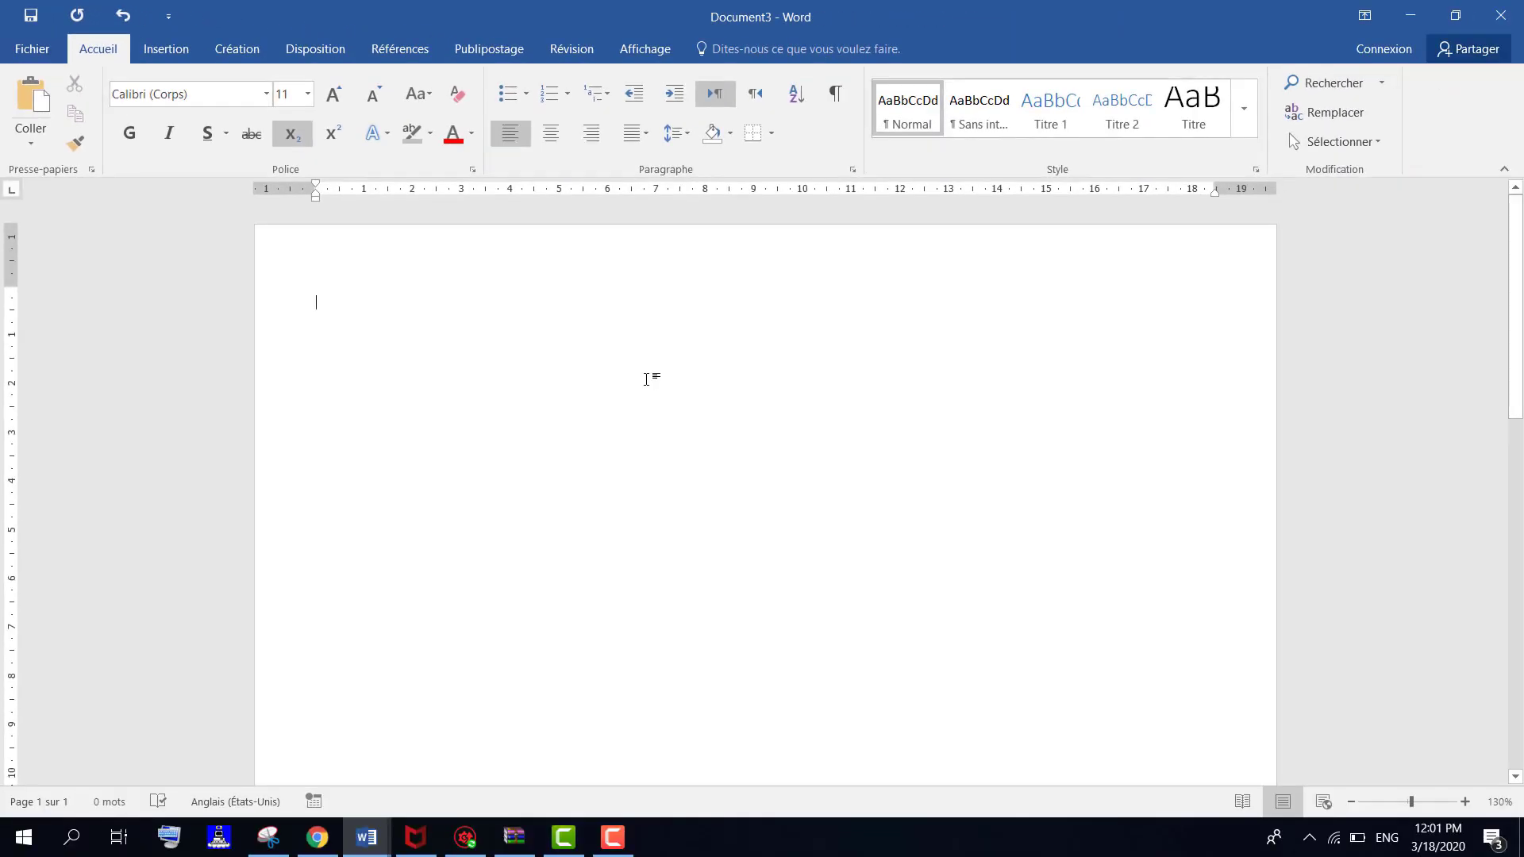
{"action": "type", "text": "b"}
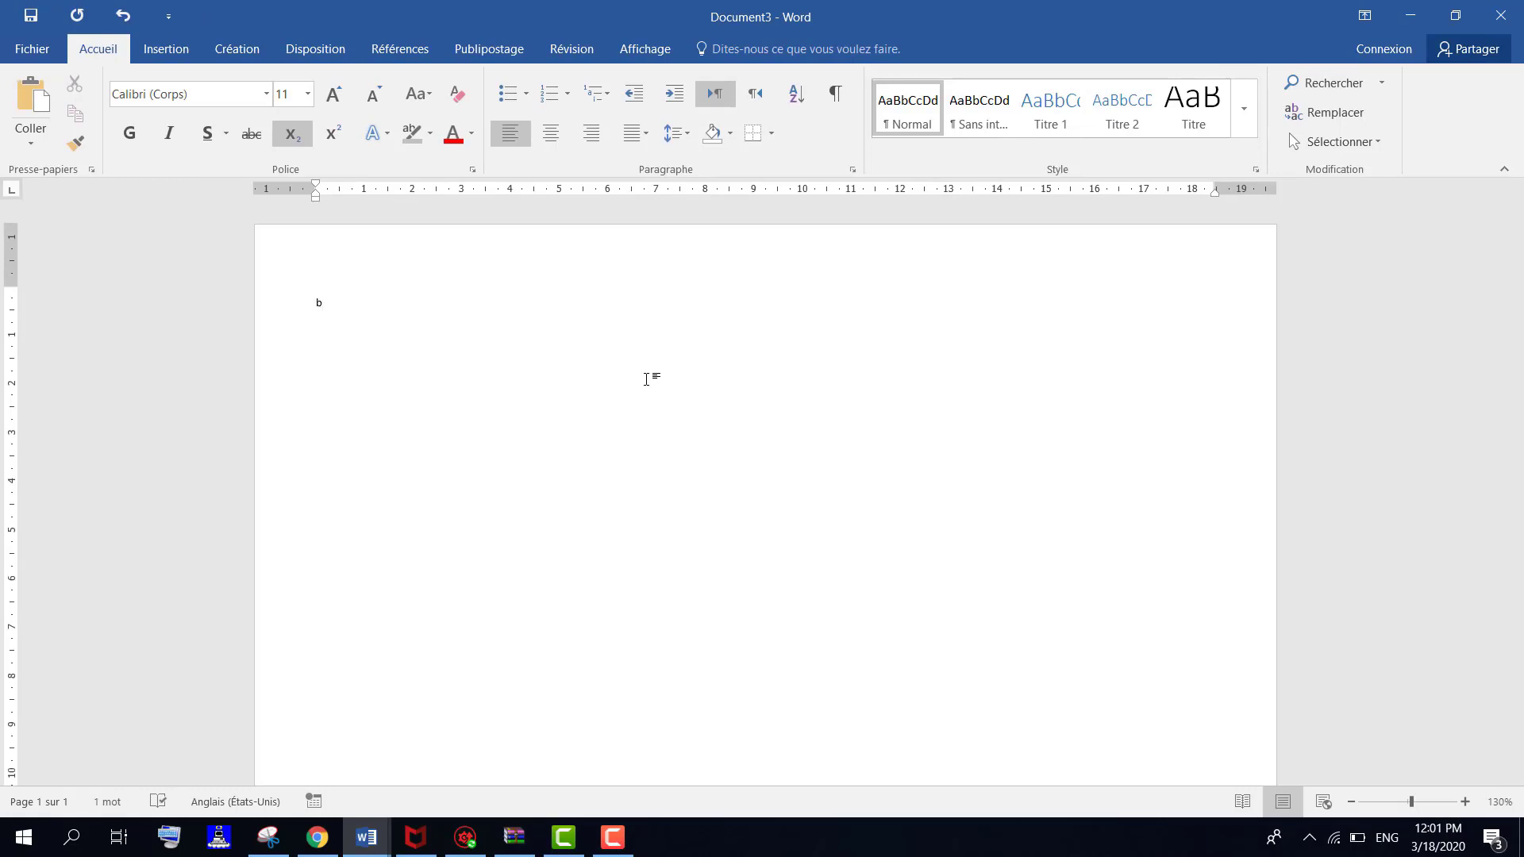
{"action": "type", "text": "onjour"}
{"action": "key", "text": "ctrl+equal"}
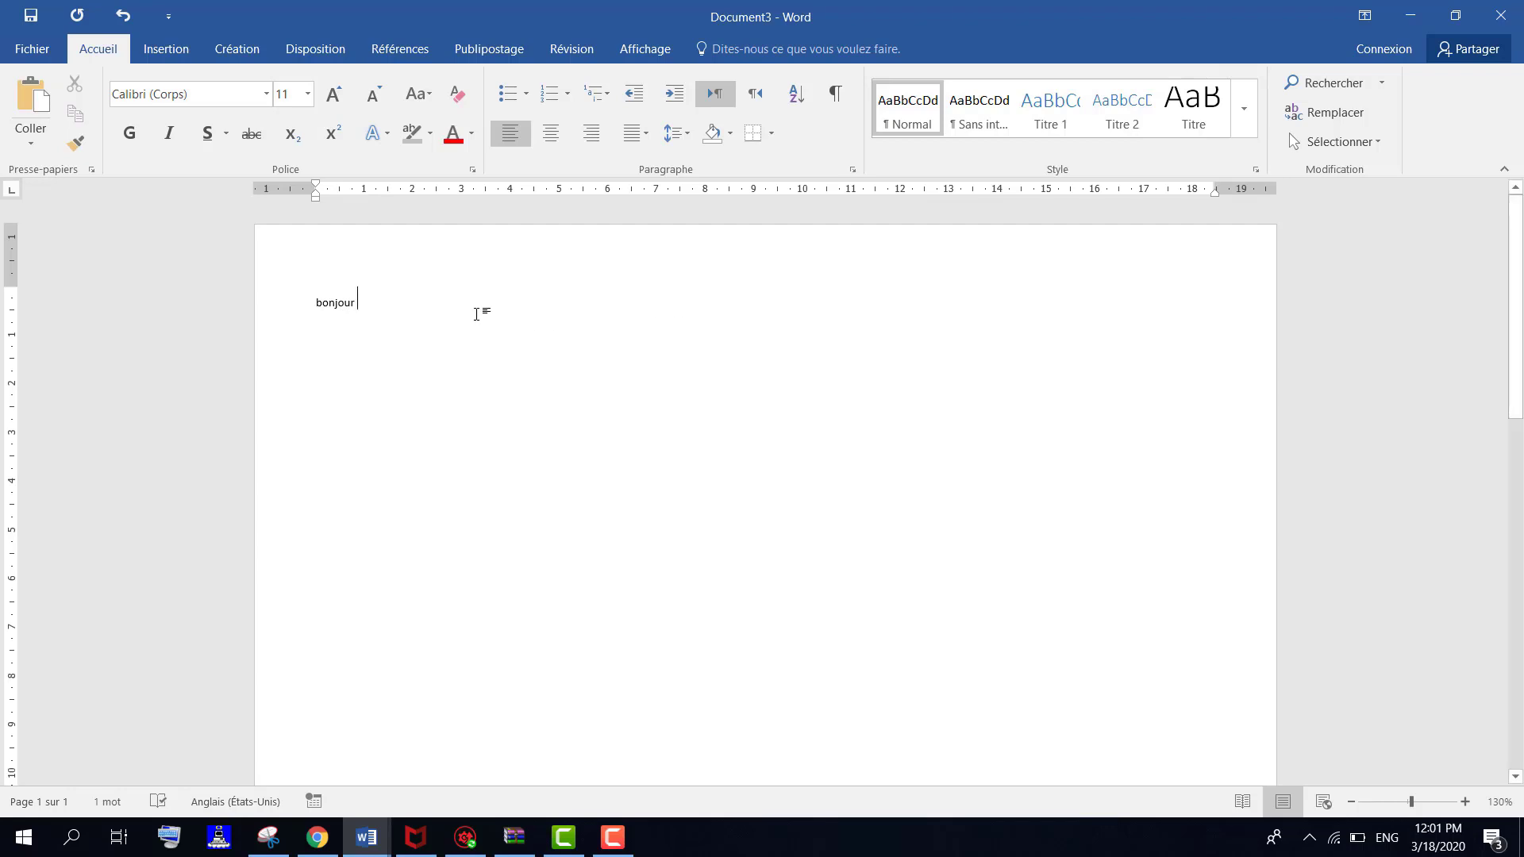
Step: Format the word "bonjour" in dark blue and bold with a font size of 24
{"action": "double_click", "coordinate": [334, 303]}
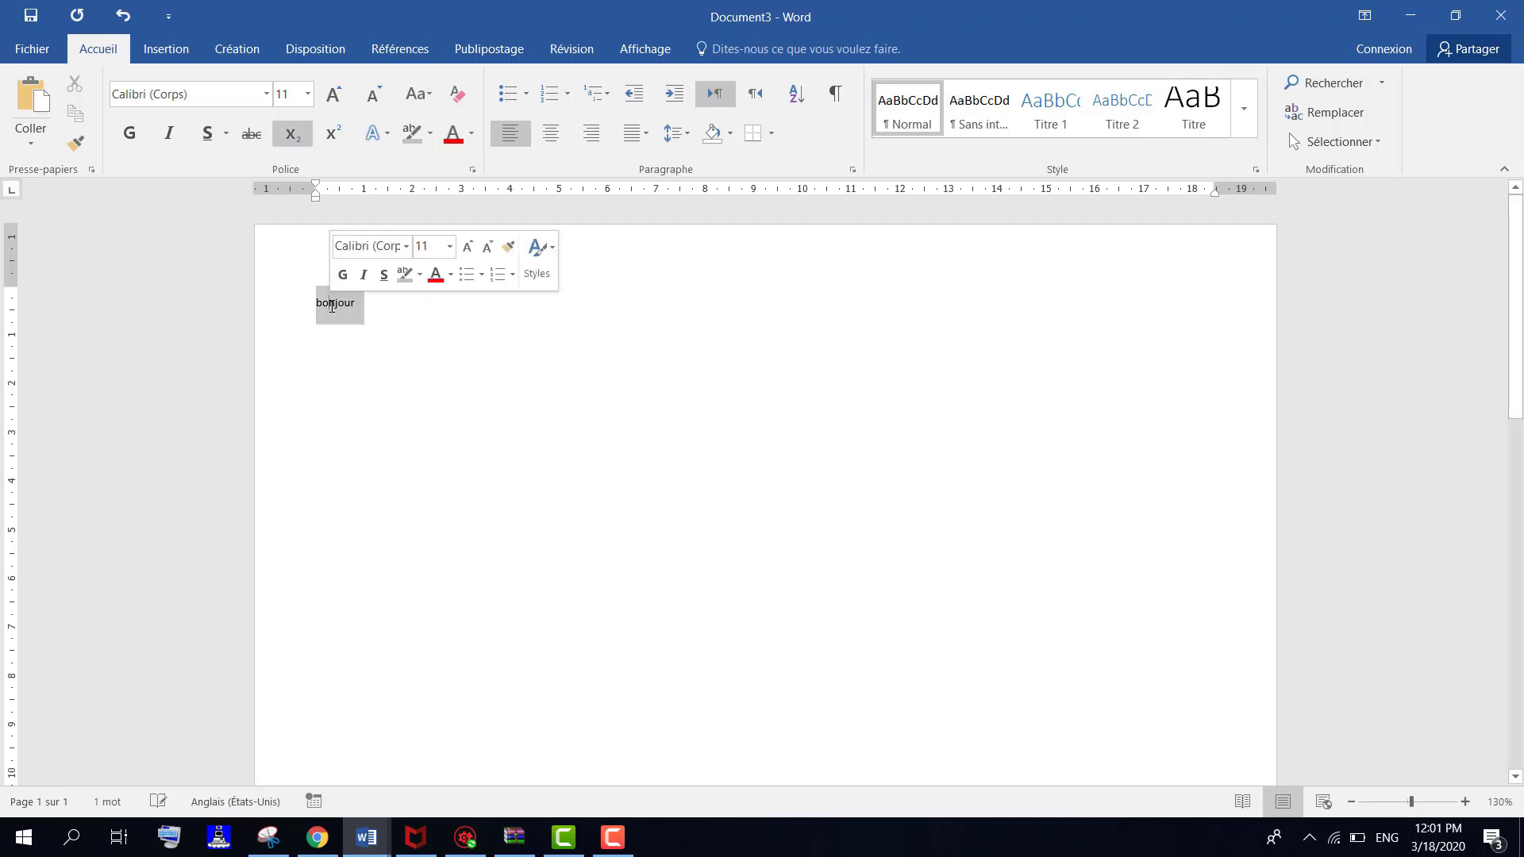
{"action": "left_click", "coordinate": [472, 137]}
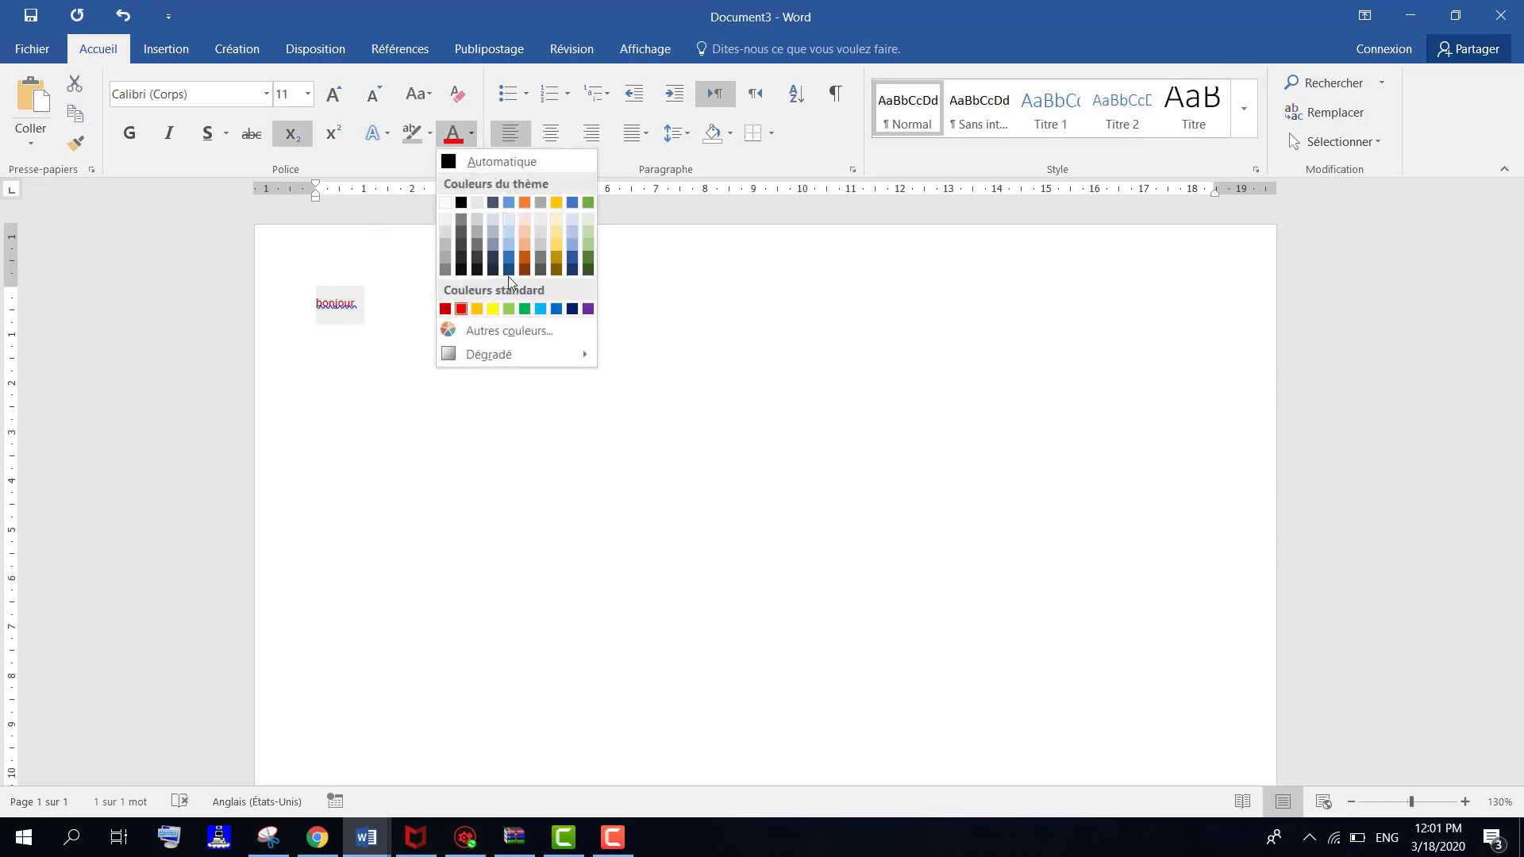
{"action": "left_click", "coordinate": [508, 274]}
{"action": "left_click", "coordinate": [129, 132]}
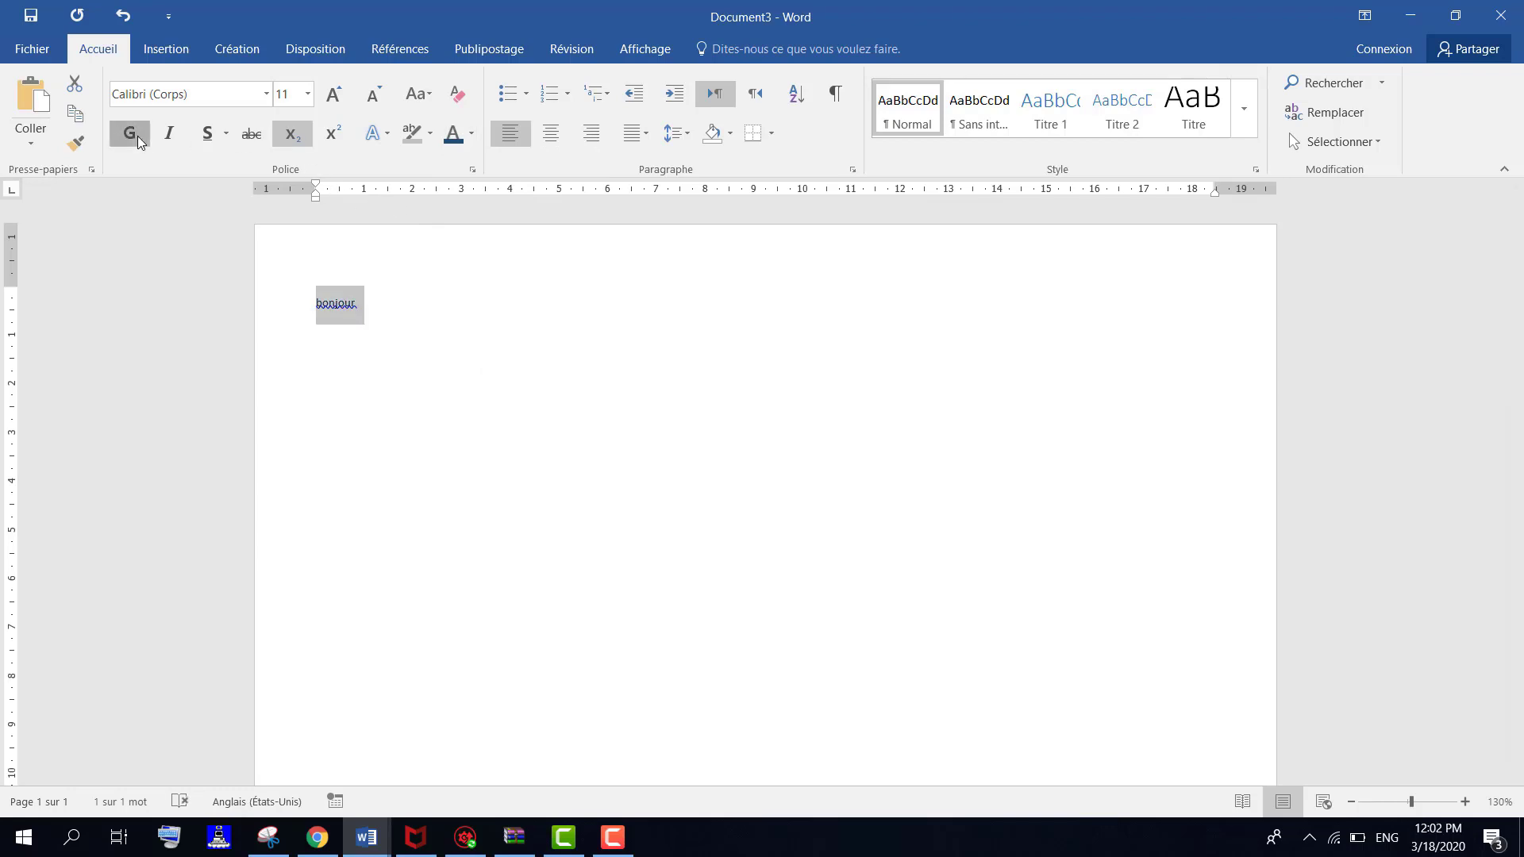
{"action": "left_click", "coordinate": [306, 95]}
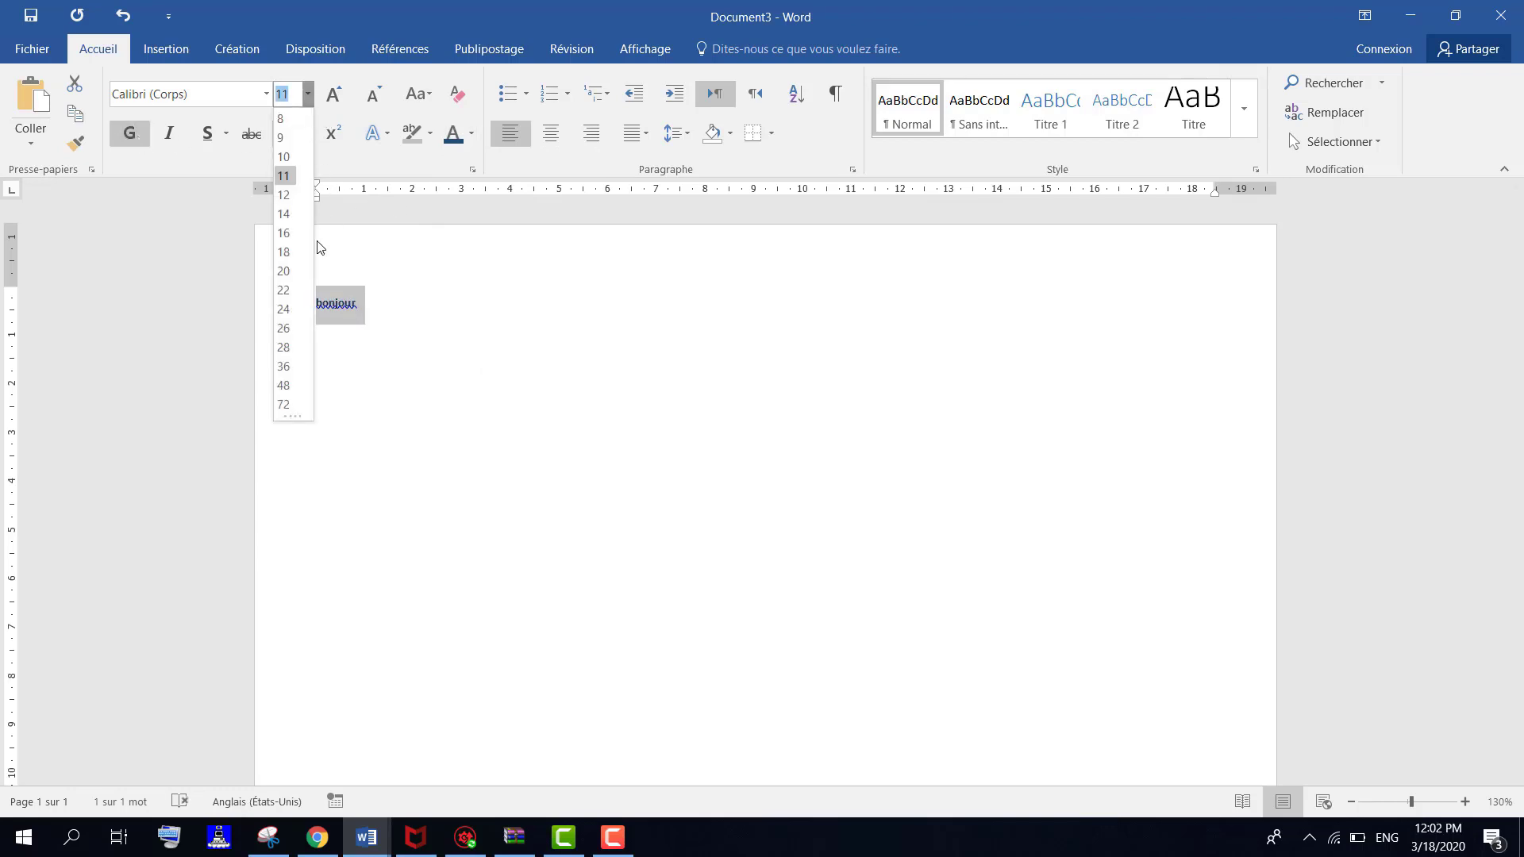
{"action": "left_click", "coordinate": [283, 310]}
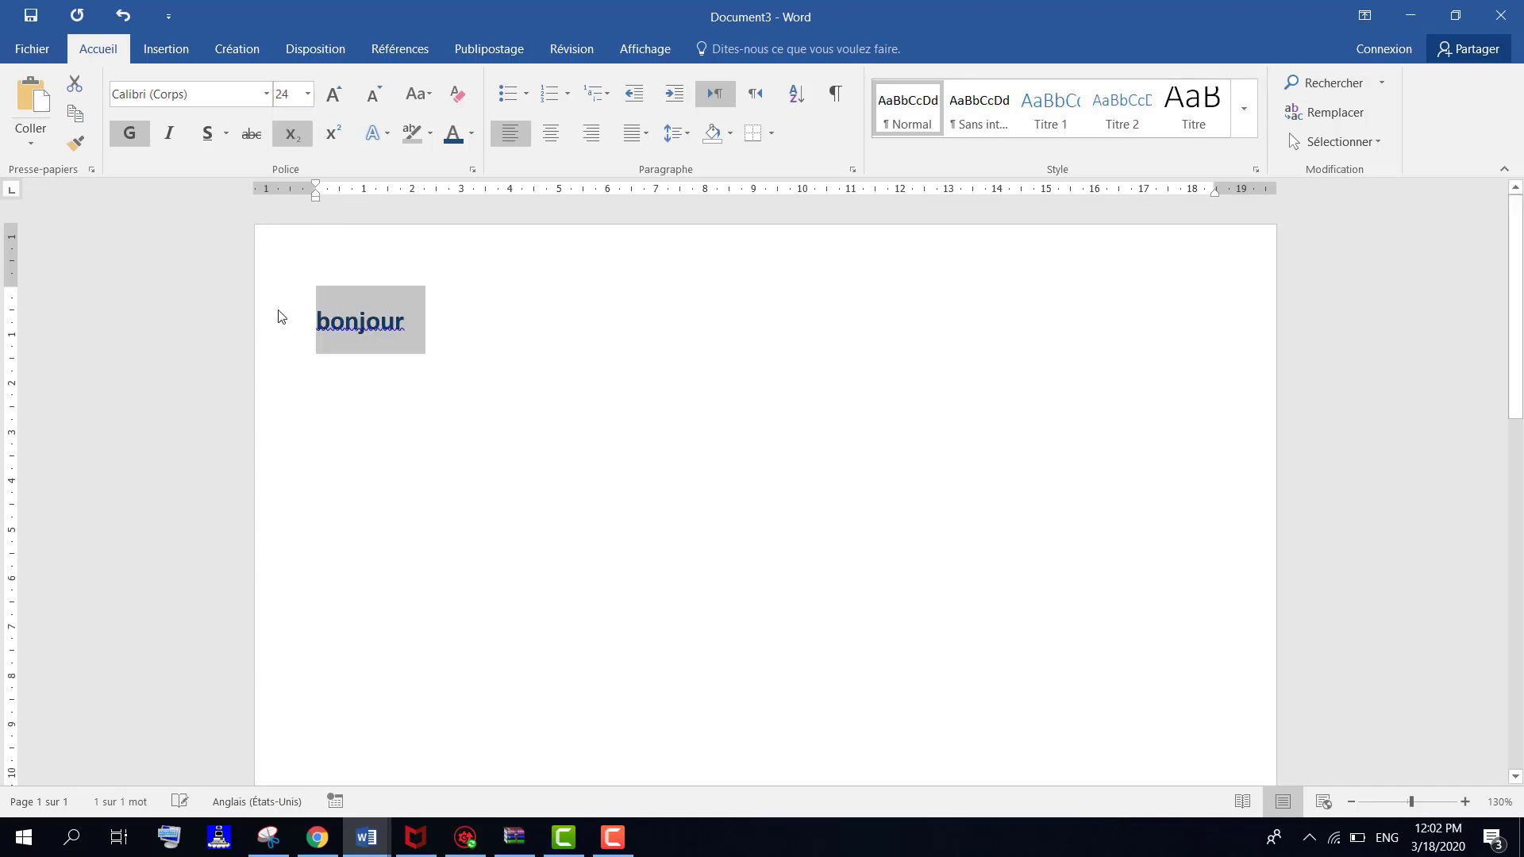
Step: Correct the flagged word "bonjour" to the suggested capitalised form "Bonjour"
{"action": "left_click", "coordinate": [418, 327]}
{"action": "key", "text": "Left"}
{"action": "key", "text": "Left"}
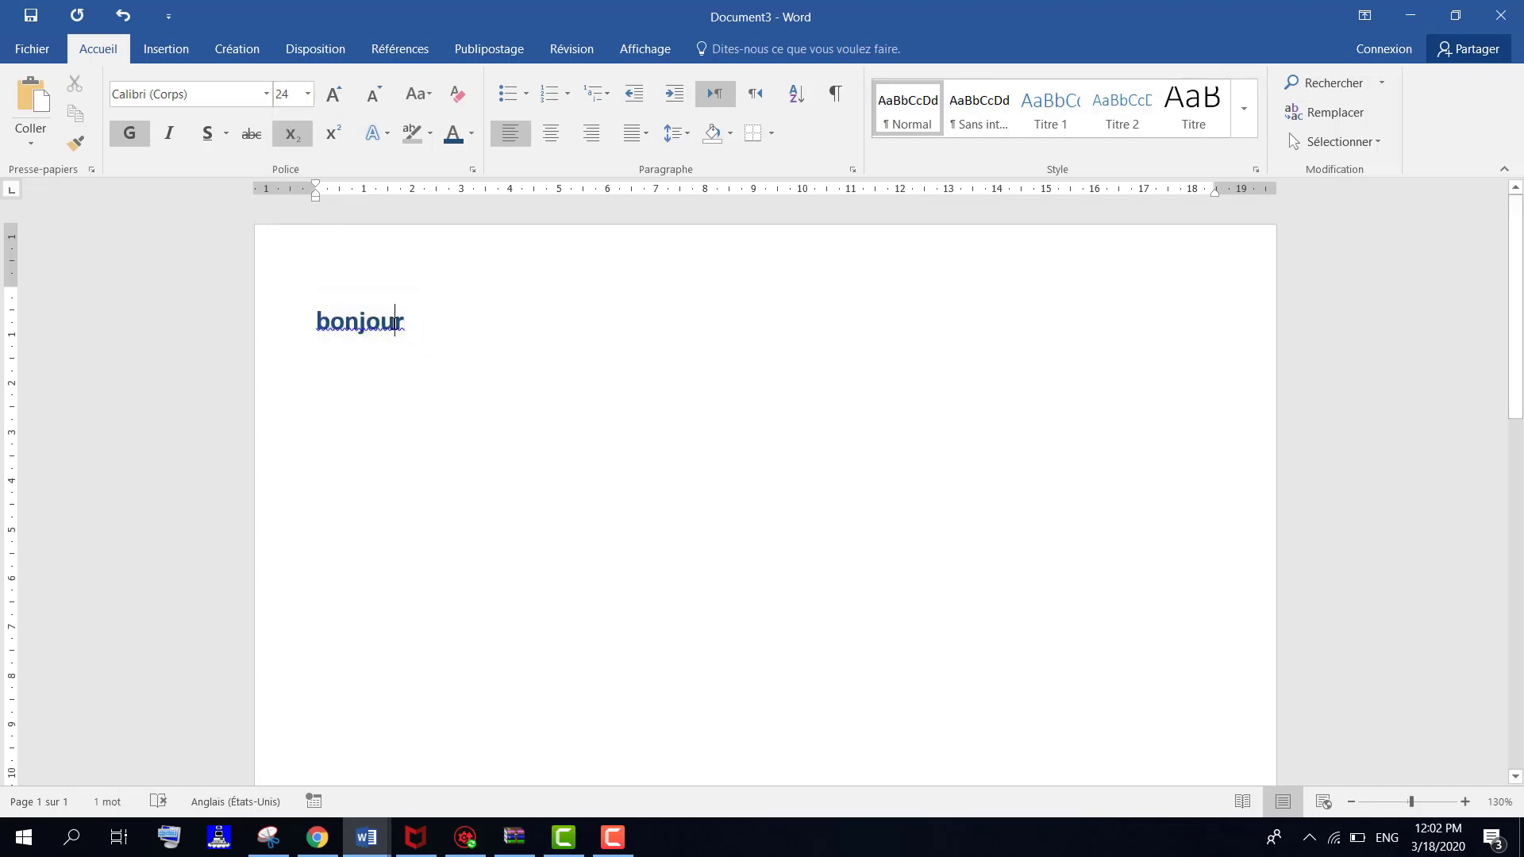
{"action": "right_click", "coordinate": [395, 324]}
{"action": "left_click", "coordinate": [428, 348]}
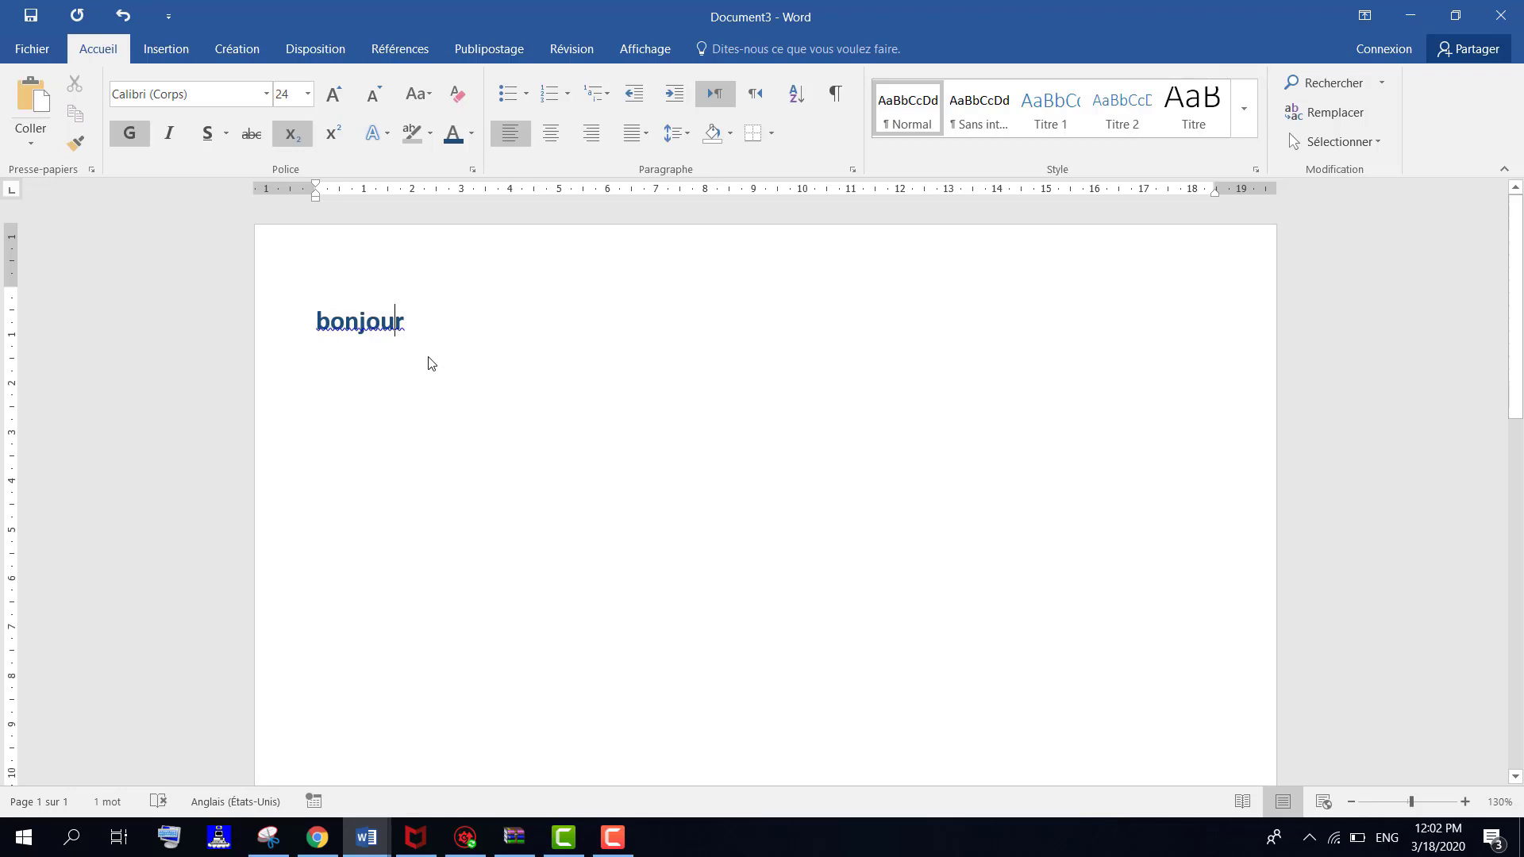
Step: Underline and italicise the word "Bonjour" and apply a black text effect with a blue shadow to it
{"action": "double_click", "coordinate": [372, 331]}
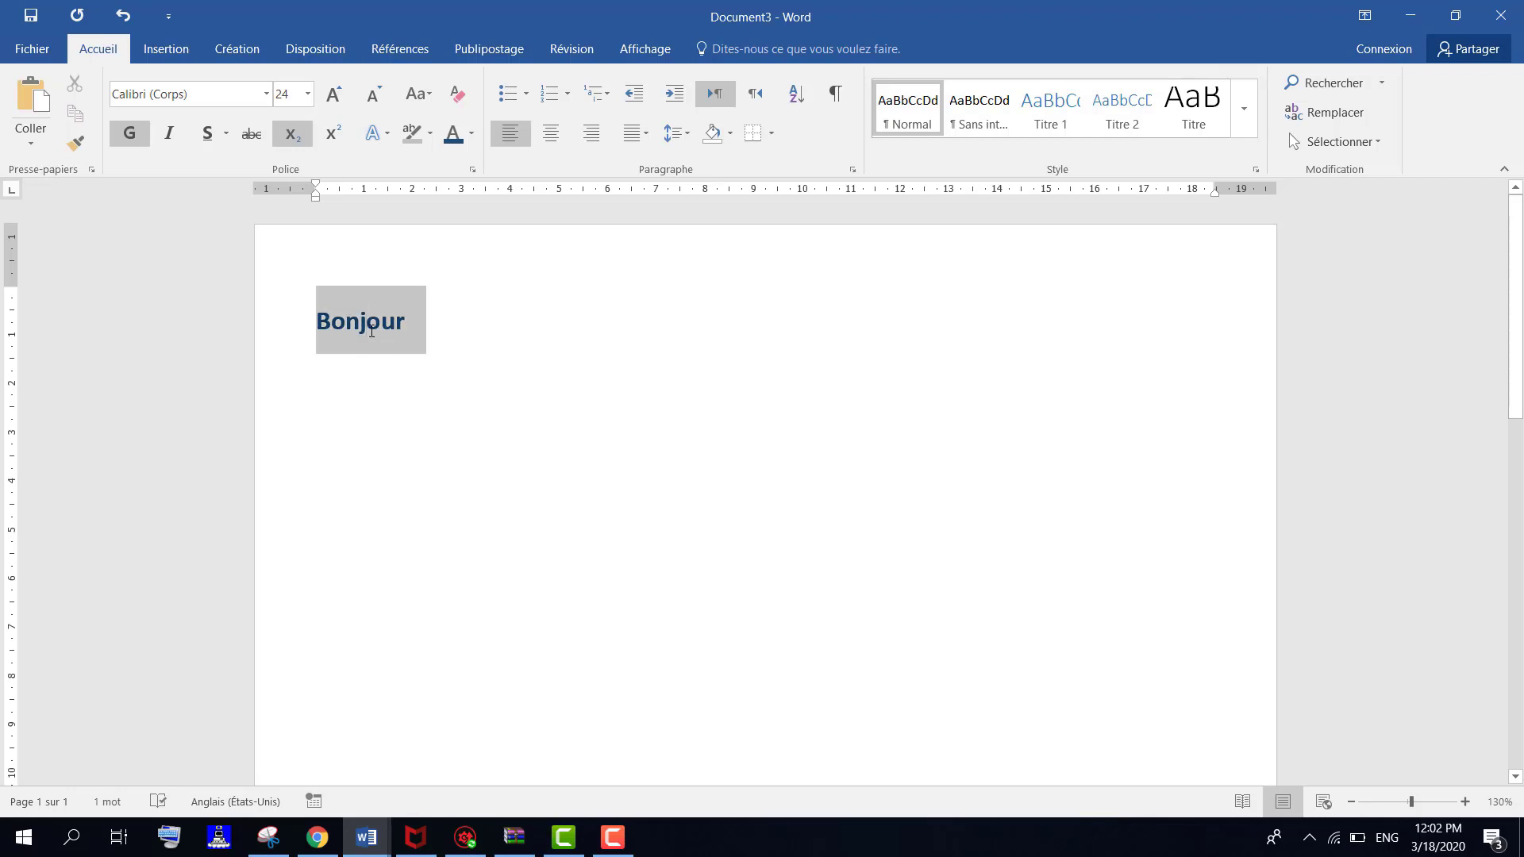
{"action": "left_click", "coordinate": [215, 143]}
{"action": "left_click", "coordinate": [172, 132]}
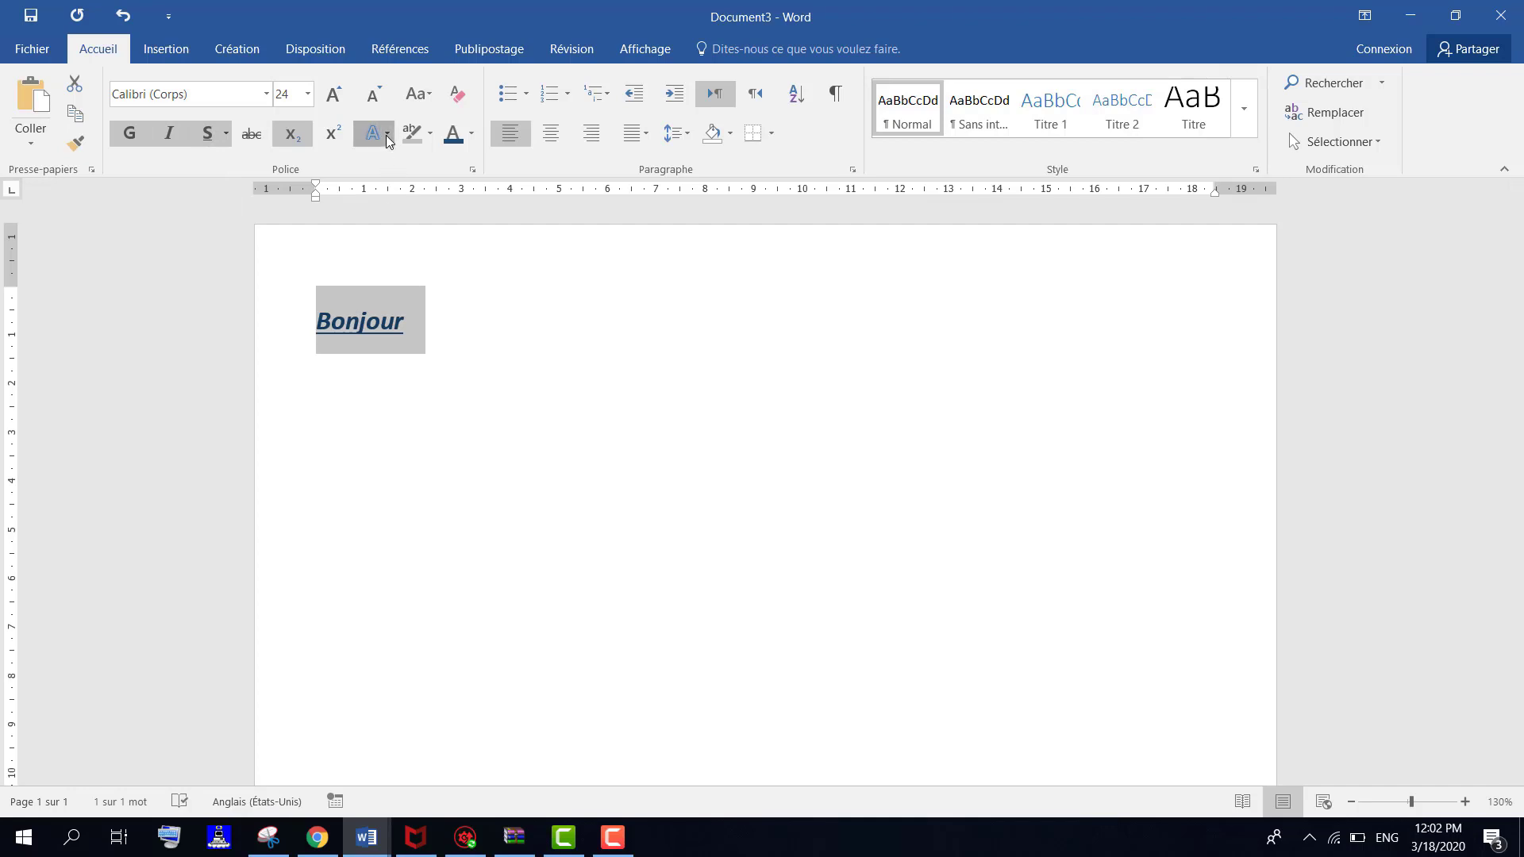
{"action": "left_click", "coordinate": [439, 303]}
{"action": "left_click", "coordinate": [448, 340]}
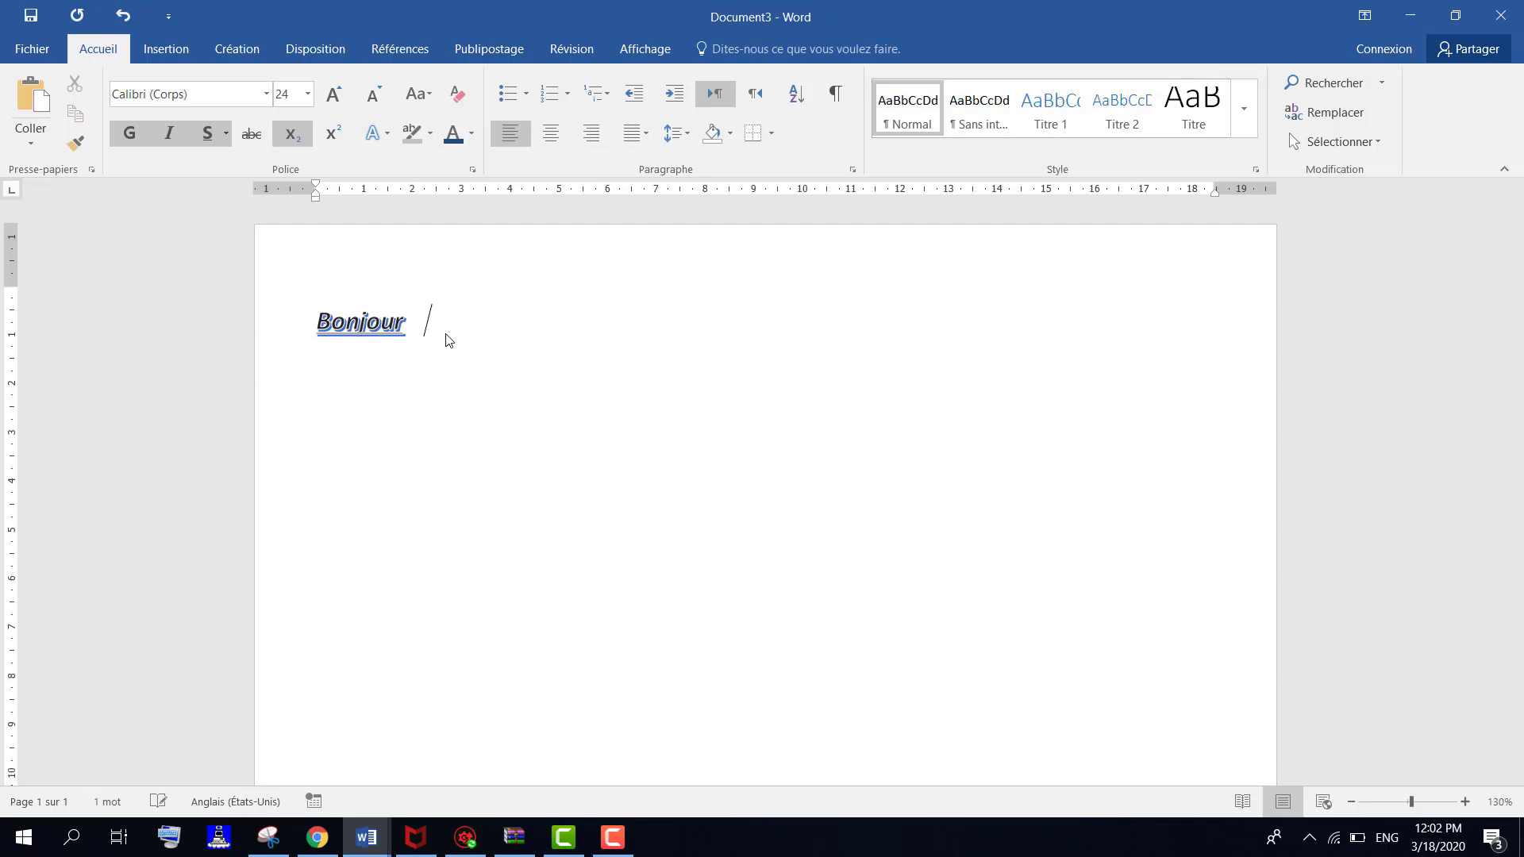
{"action": "type", "text": "ouijdane"}
{"action": "key", "text": "BackSpace"}
{"action": "key", "text": "BackSpace"}
{"action": "key", "text": "BackSpace"}
{"action": "key", "text": "BackSpace"}
{"action": "key", "text": "BackSpace"}
{"action": "key", "text": "BackSpace"}
{"action": "key", "text": "BackSpace"}
{"action": "key", "text": "BackSpace"}
Step: Enter the person's first name on a new line below "Bonjour"
{"action": "key", "text": "Return"}
{"action": "type", "text": "Ouijdane"}
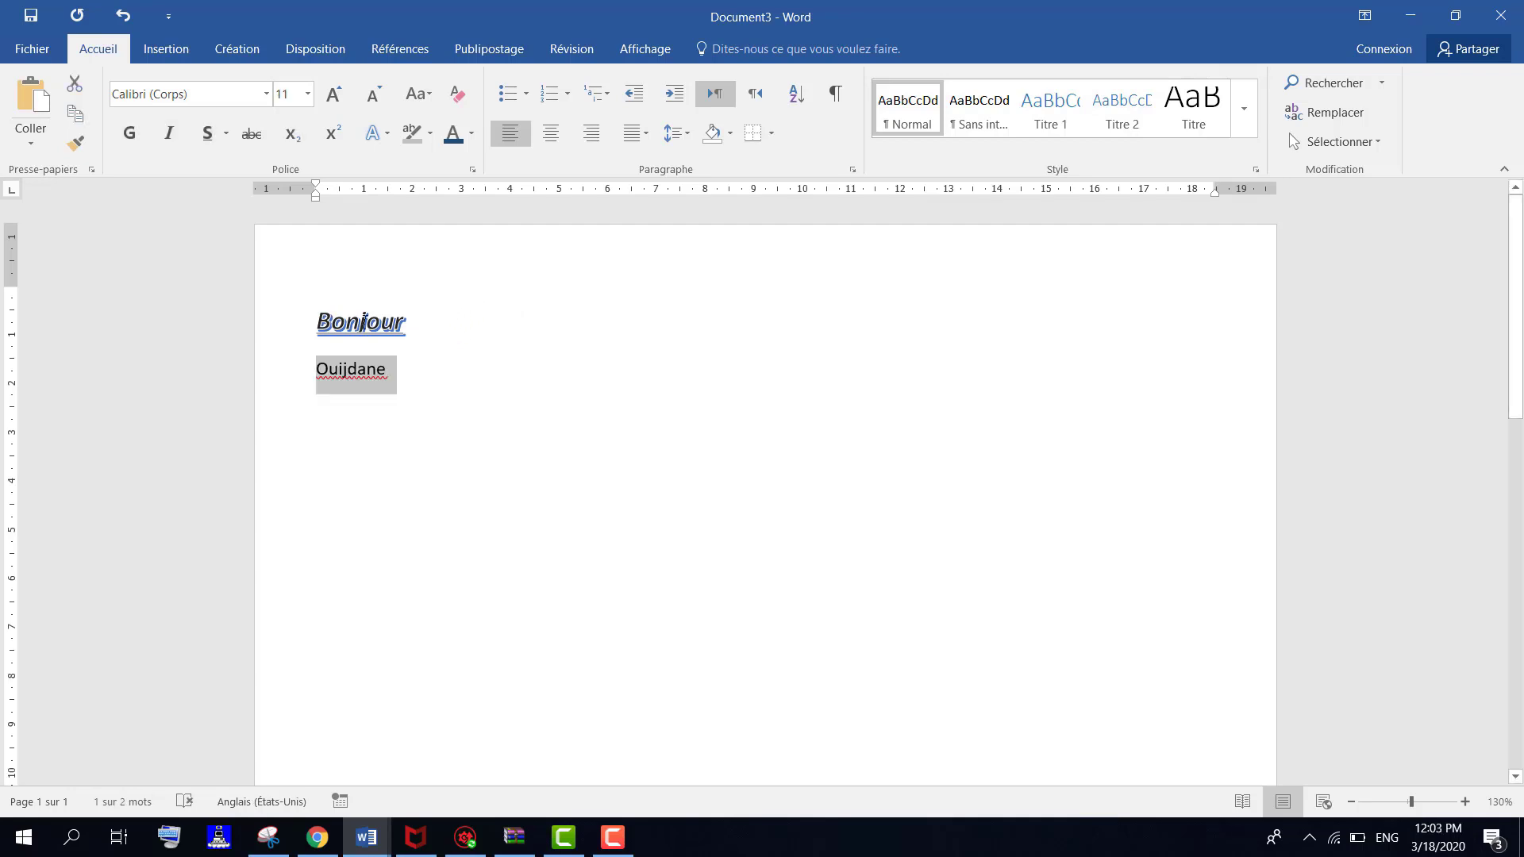
Step: Copy the formatting of "Bonjour" onto the name on the second line with the Format Painter
{"action": "left_click", "coordinate": [363, 321]}
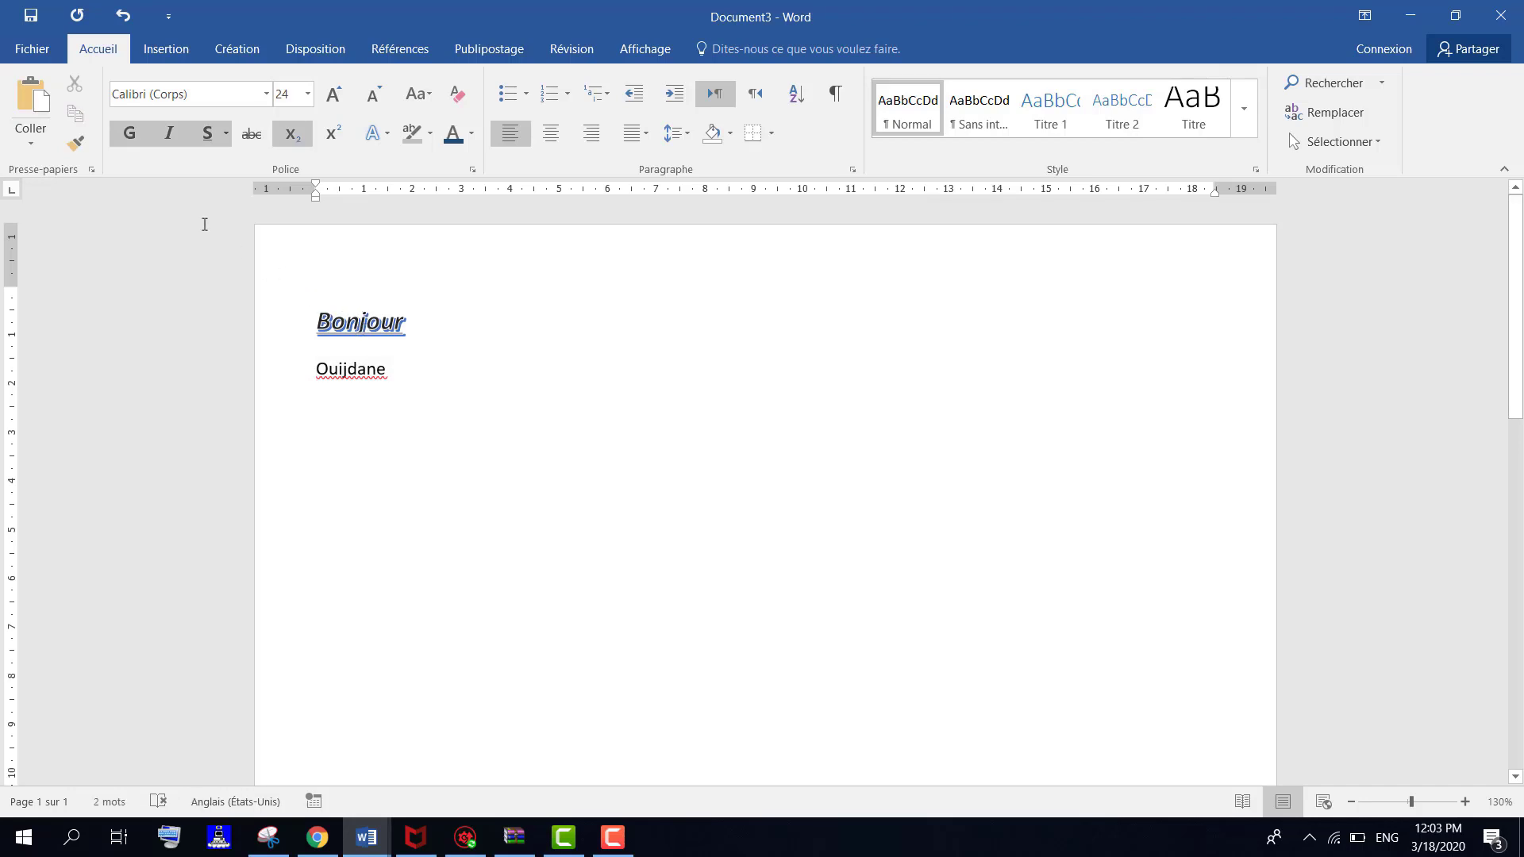
{"action": "left_click", "coordinate": [79, 145]}
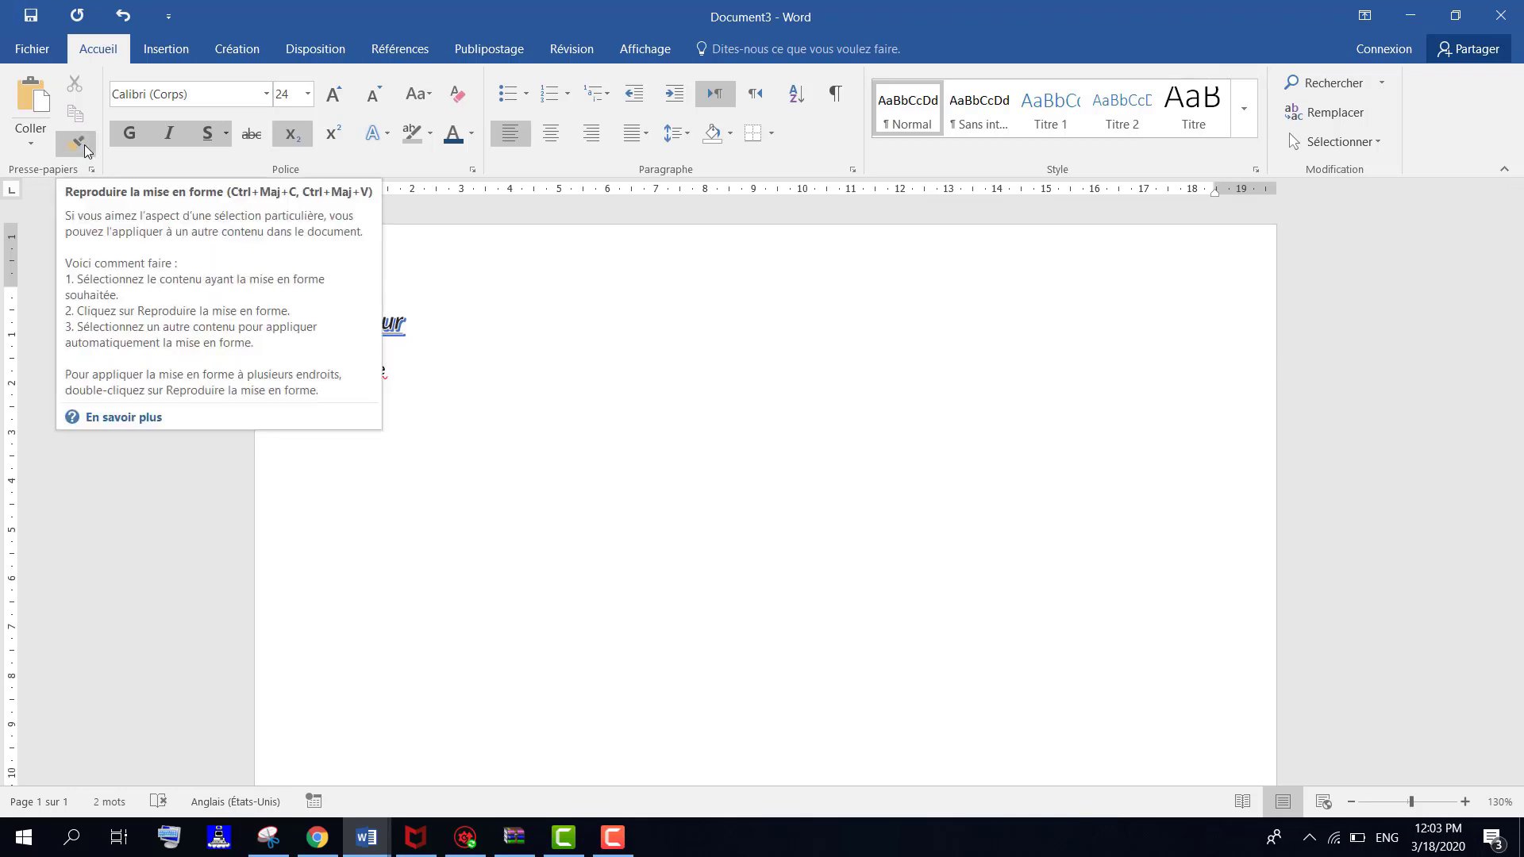
{"action": "left_click", "coordinate": [87, 151]}
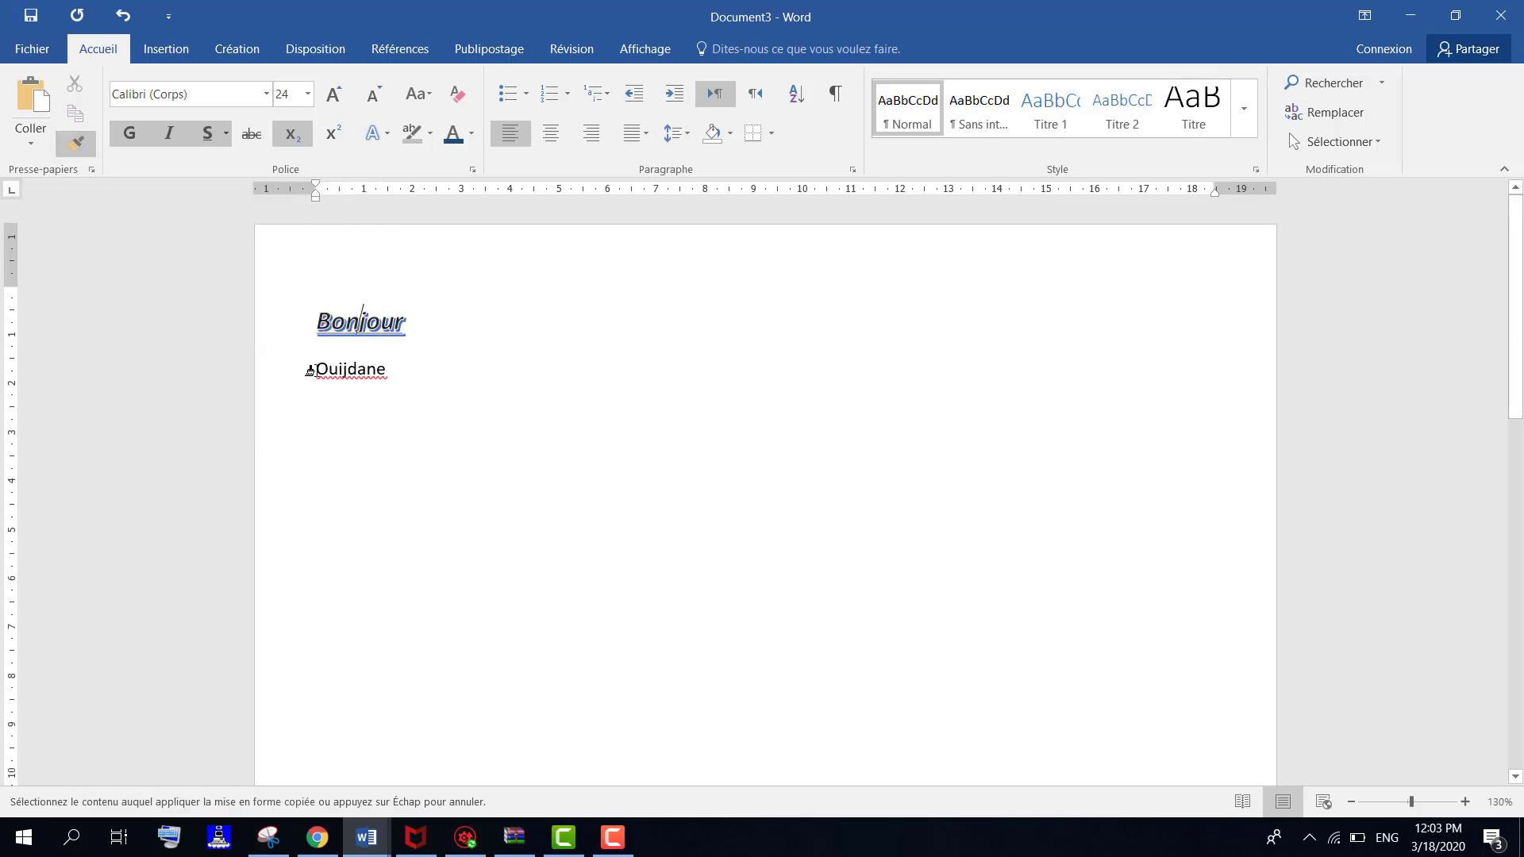
{"action": "left_click_drag", "start_coordinate": [314, 369], "coordinate": [399, 374]}
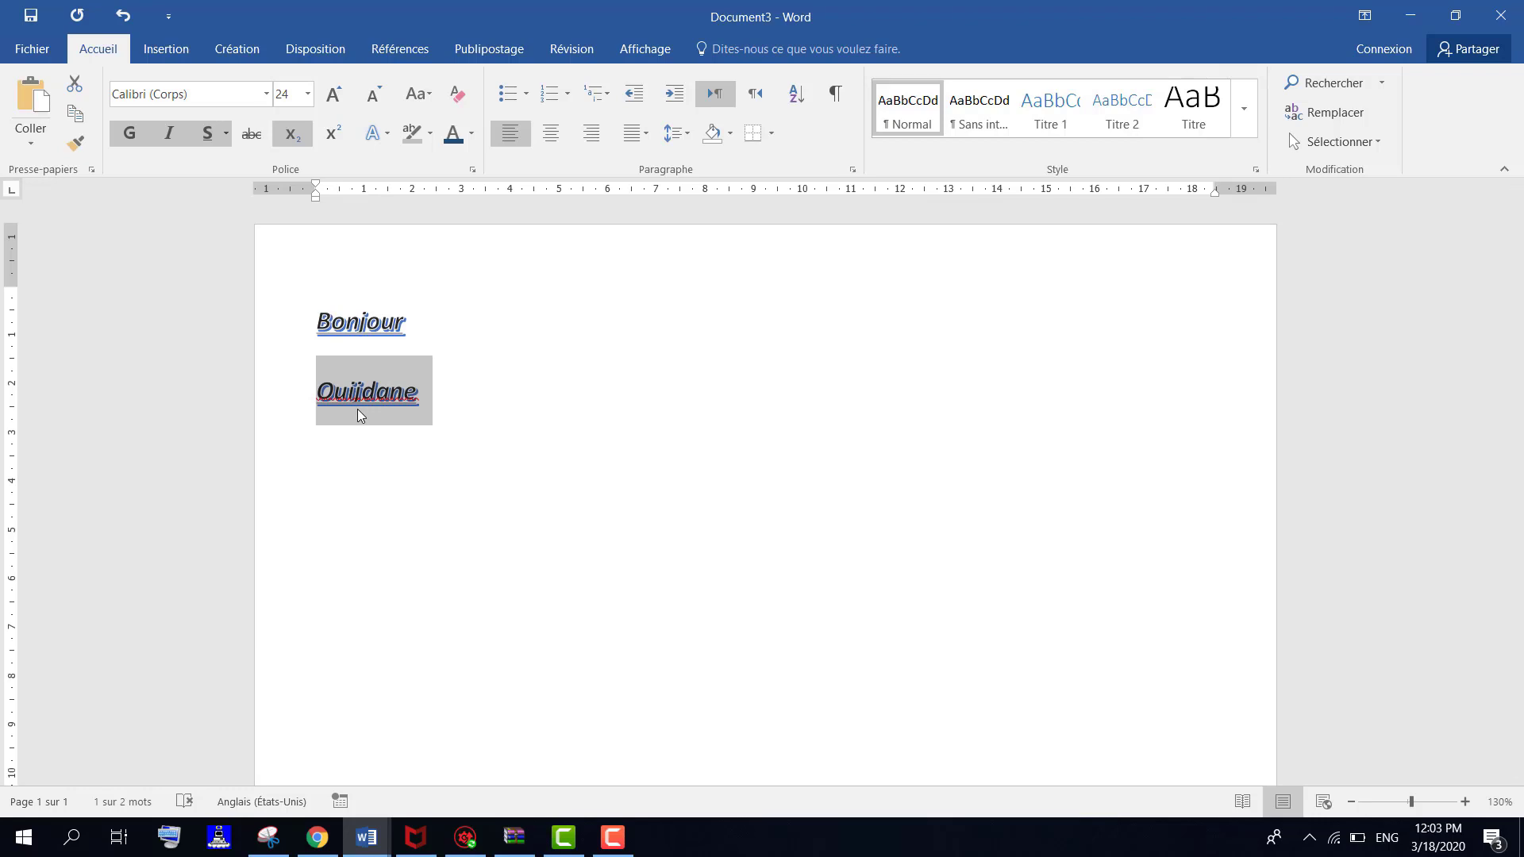
{"action": "left_click", "coordinate": [454, 363]}
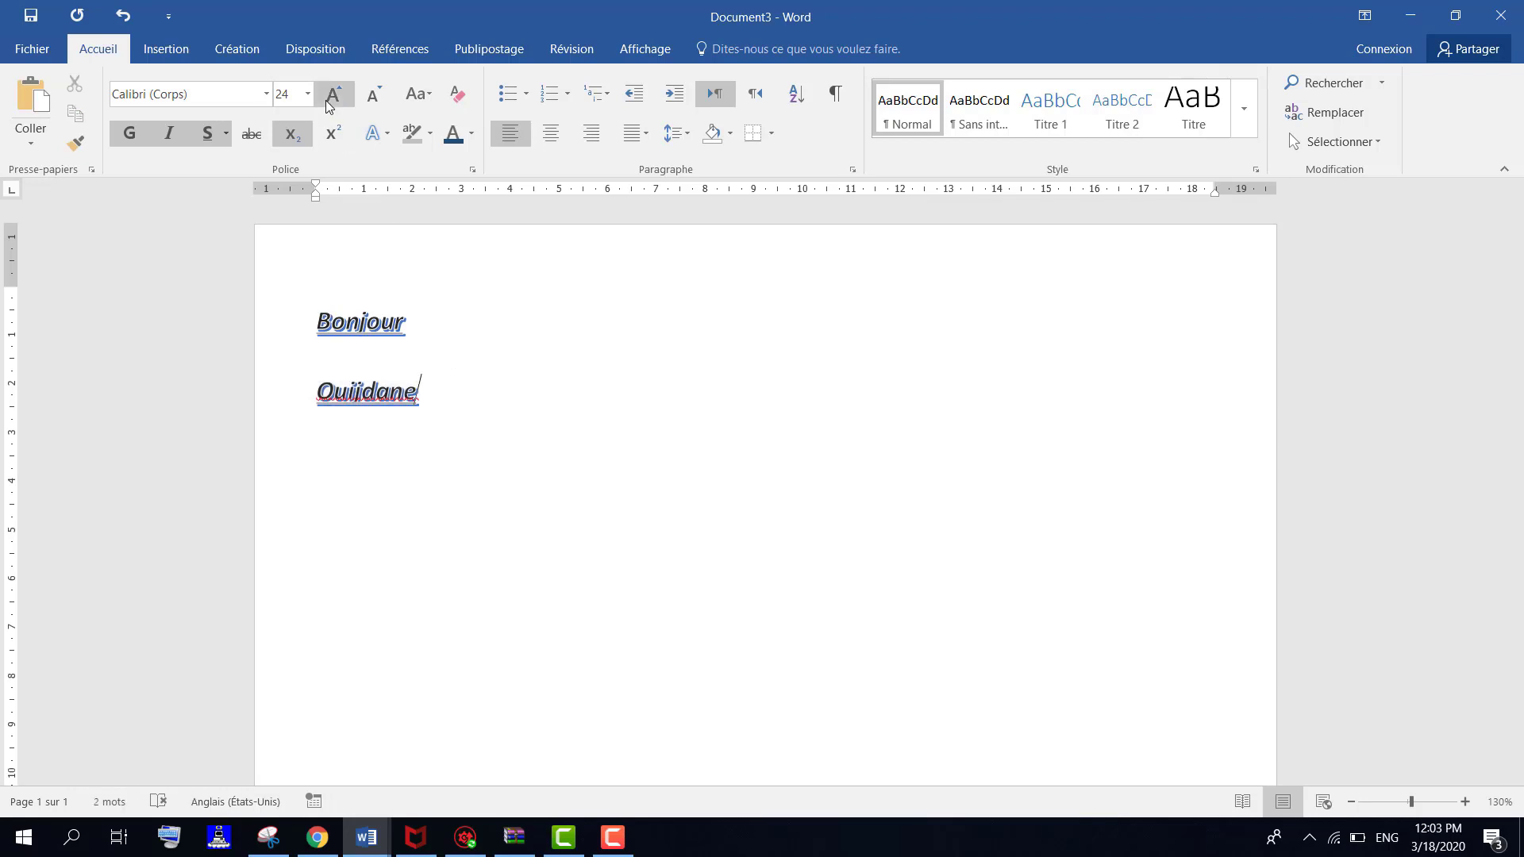
Step: Delete both formatted lines of text from the document
{"action": "left_click_drag", "start_coordinate": [440, 428], "coordinate": [299, 322]}
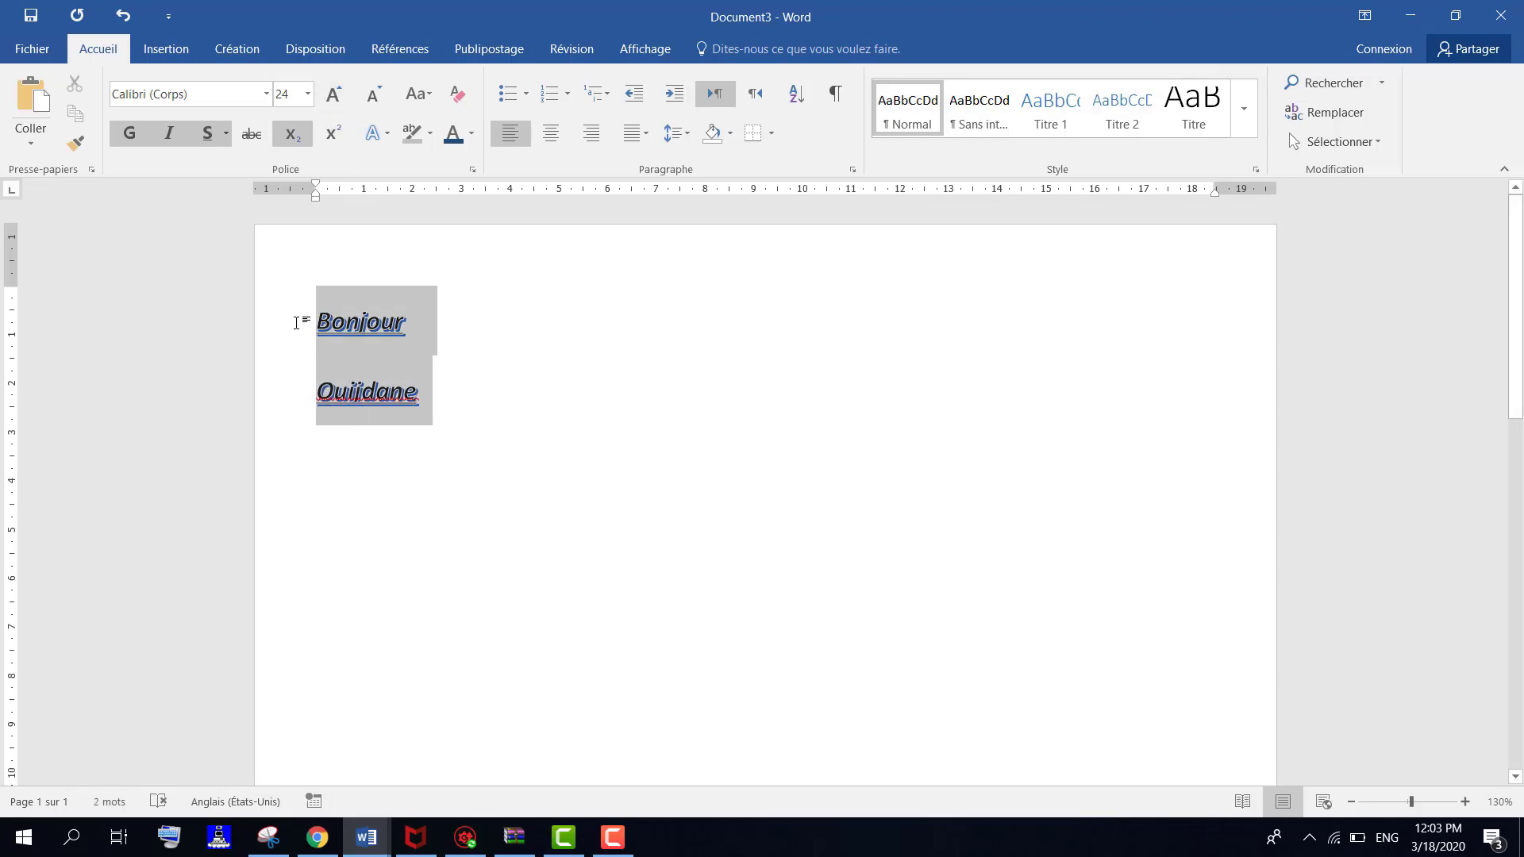
{"action": "key", "text": "Delete"}
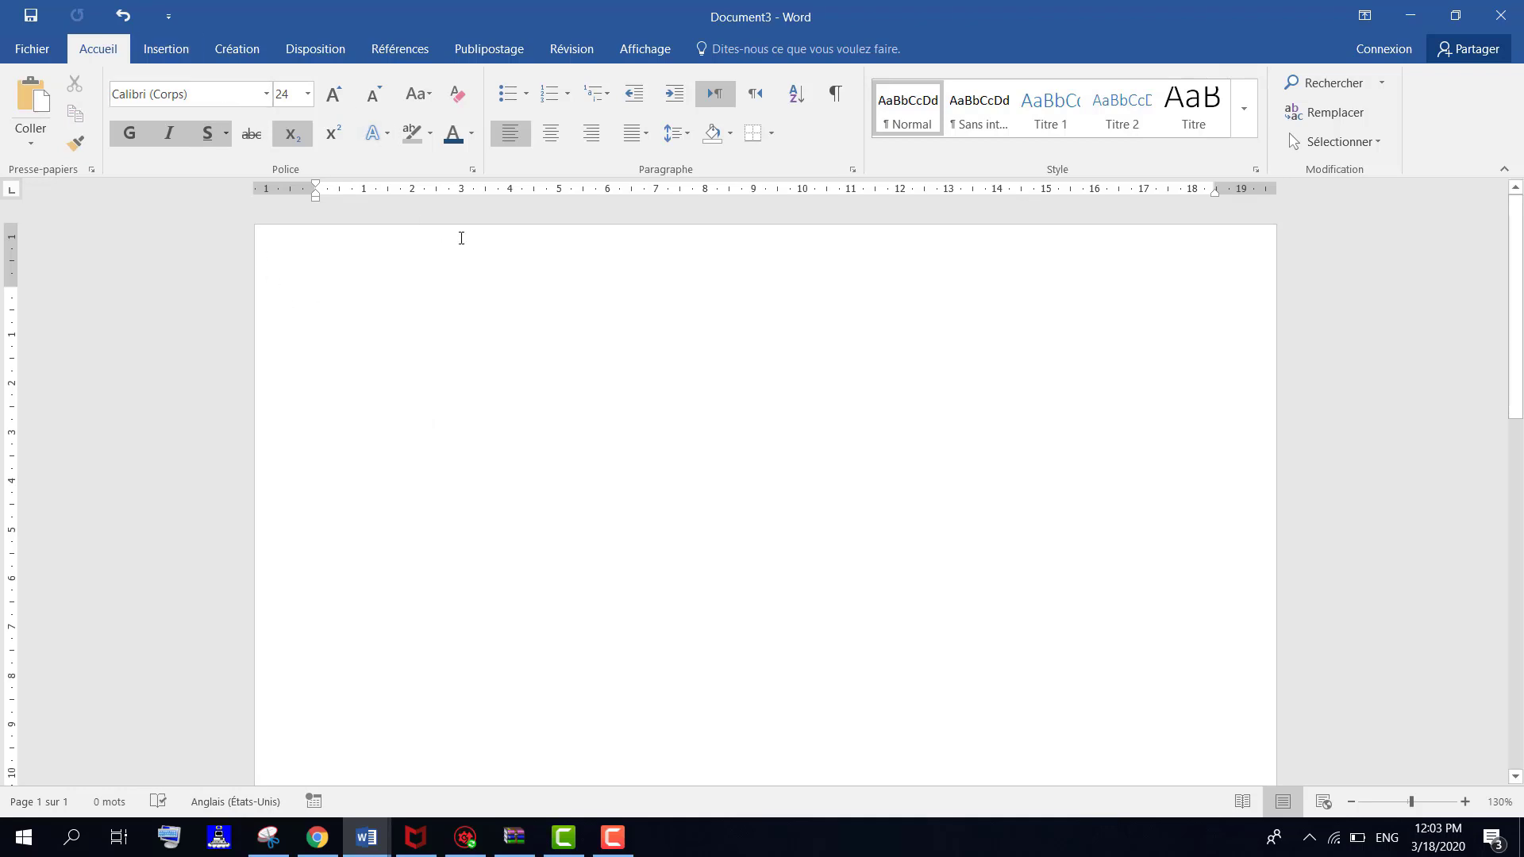
Step: Clear all formatting at the insertion point and enter the text "Traitement de texte"
{"action": "type", "text": "b"}
{"action": "key", "text": "BackSpace"}
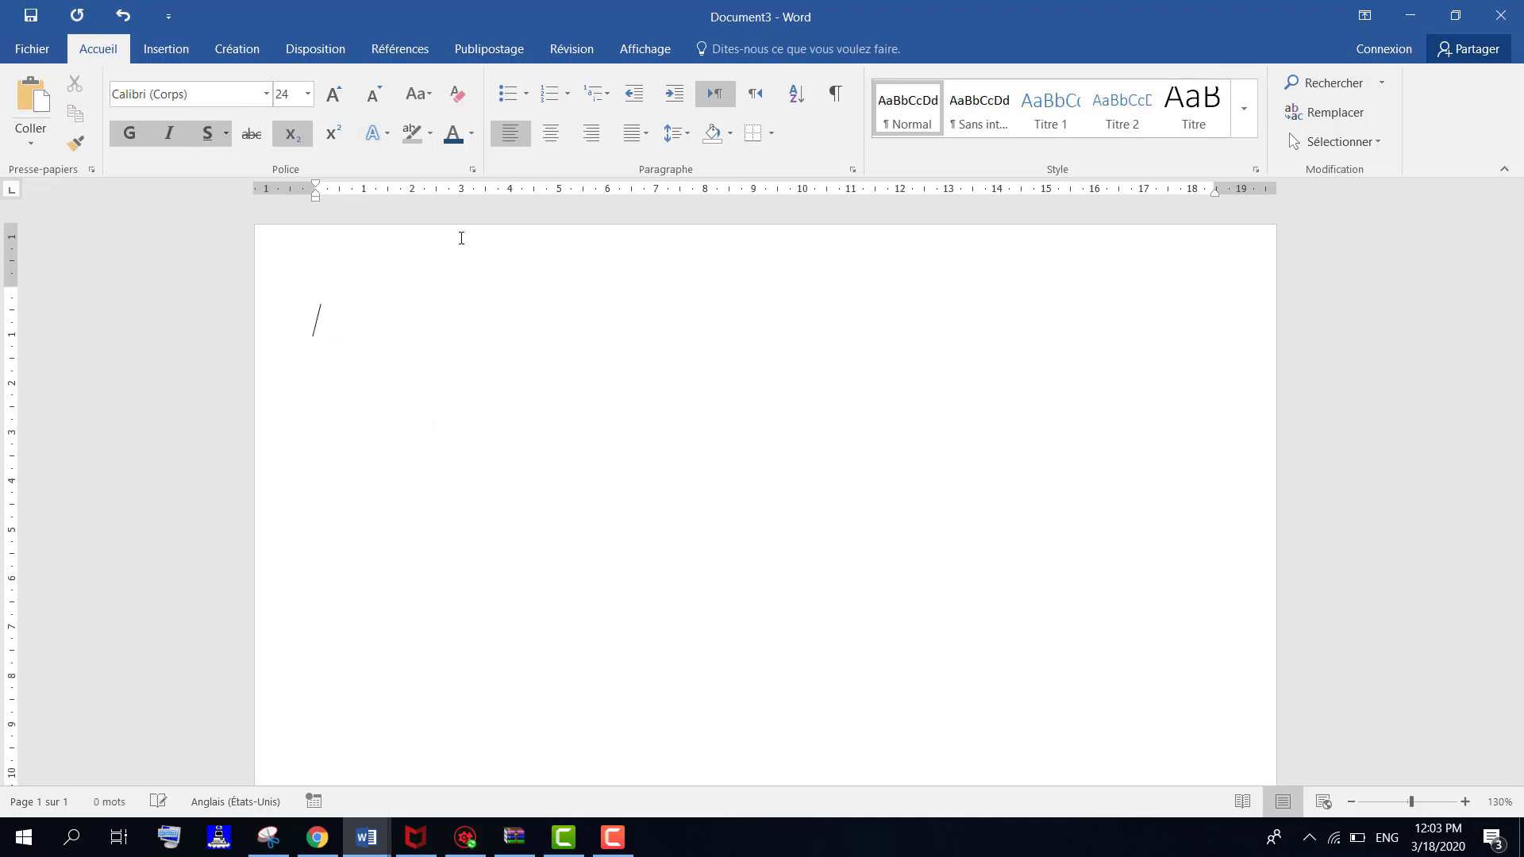
{"action": "left_click", "coordinate": [459, 96]}
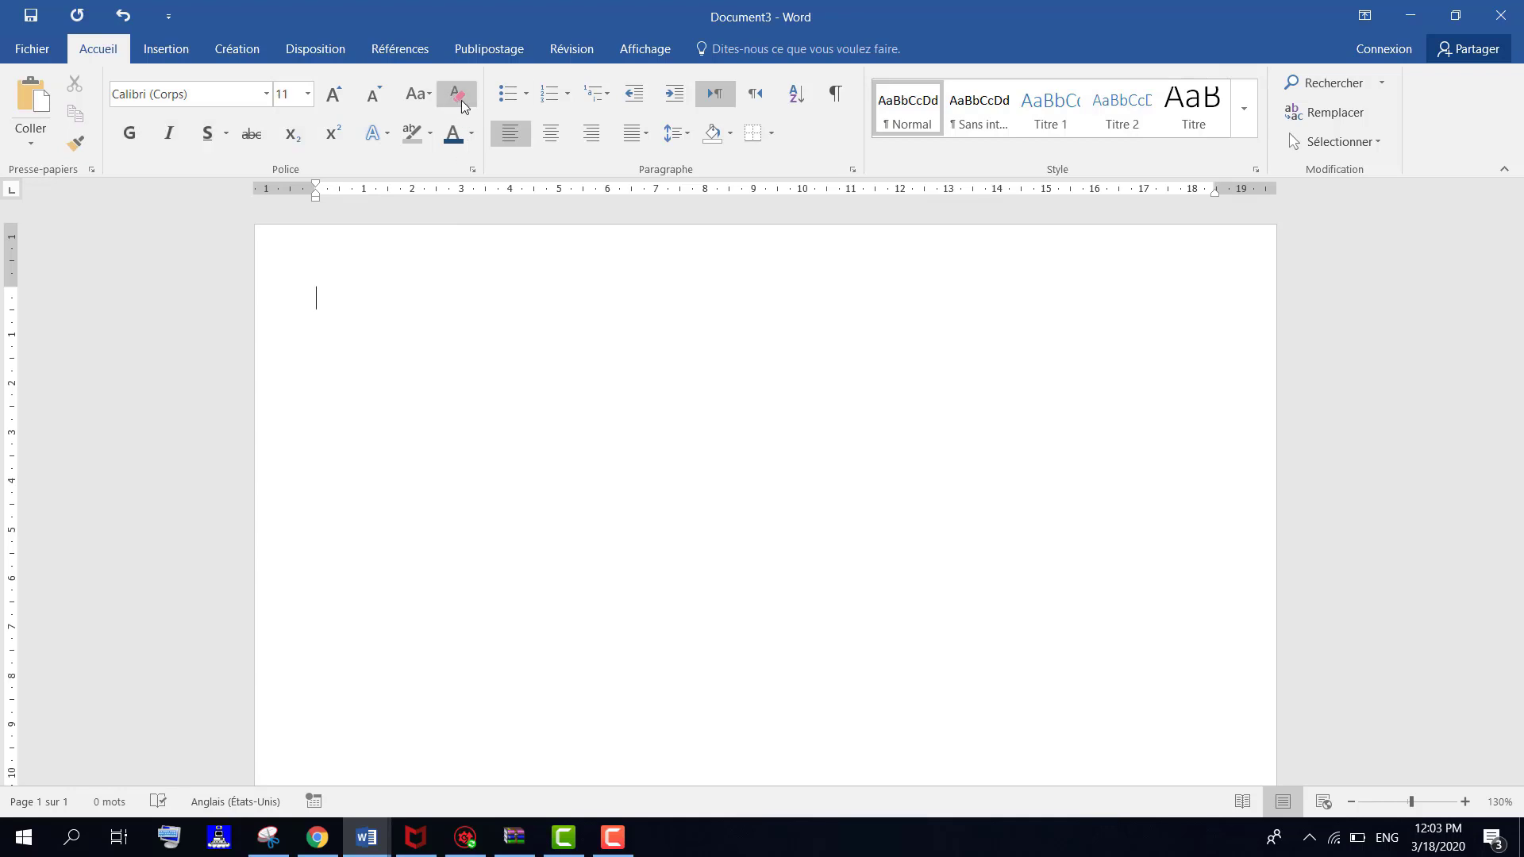
{"action": "type", "text": "traitement de texte"}
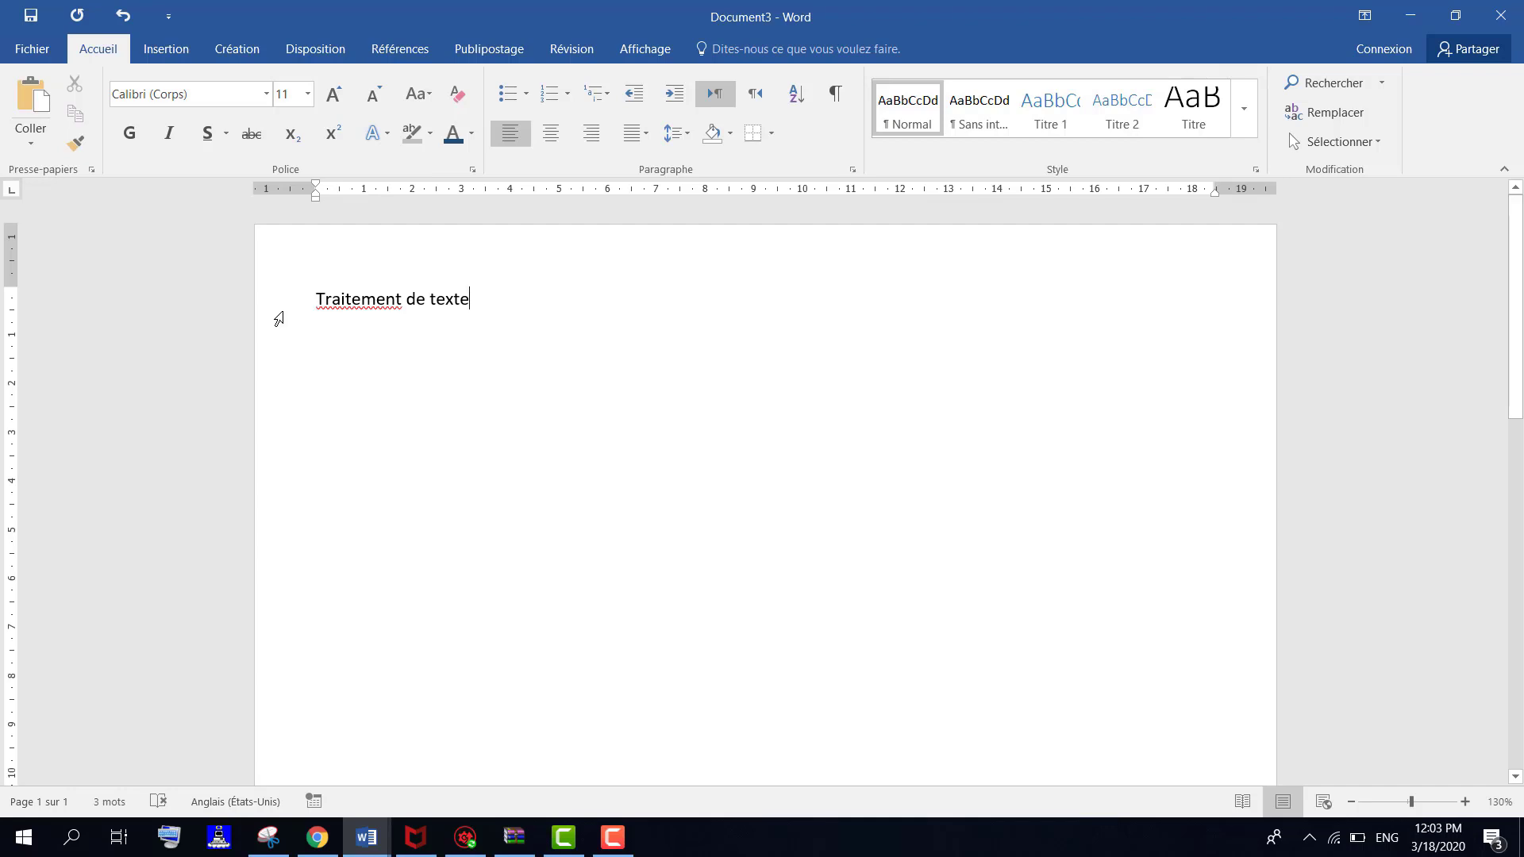
Step: Convert the "Traitement de texte" line into WordArt with the bold blue shadowed style
{"action": "left_click_drag", "start_coordinate": [317, 306], "coordinate": [345, 308]}
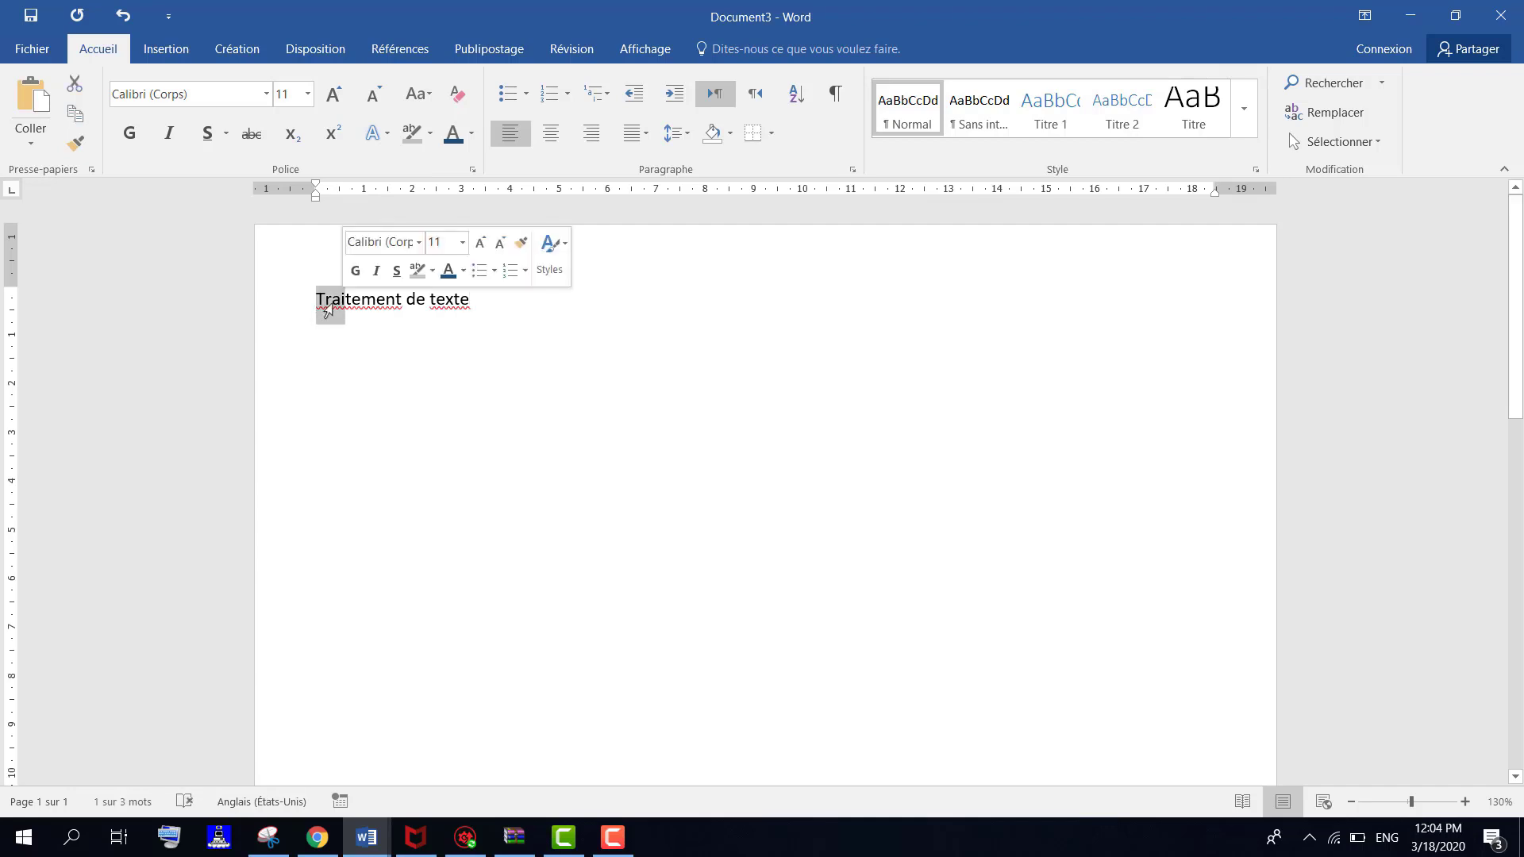
{"action": "left_click", "coordinate": [340, 306]}
{"action": "left_click_drag", "start_coordinate": [318, 283], "coordinate": [506, 283]}
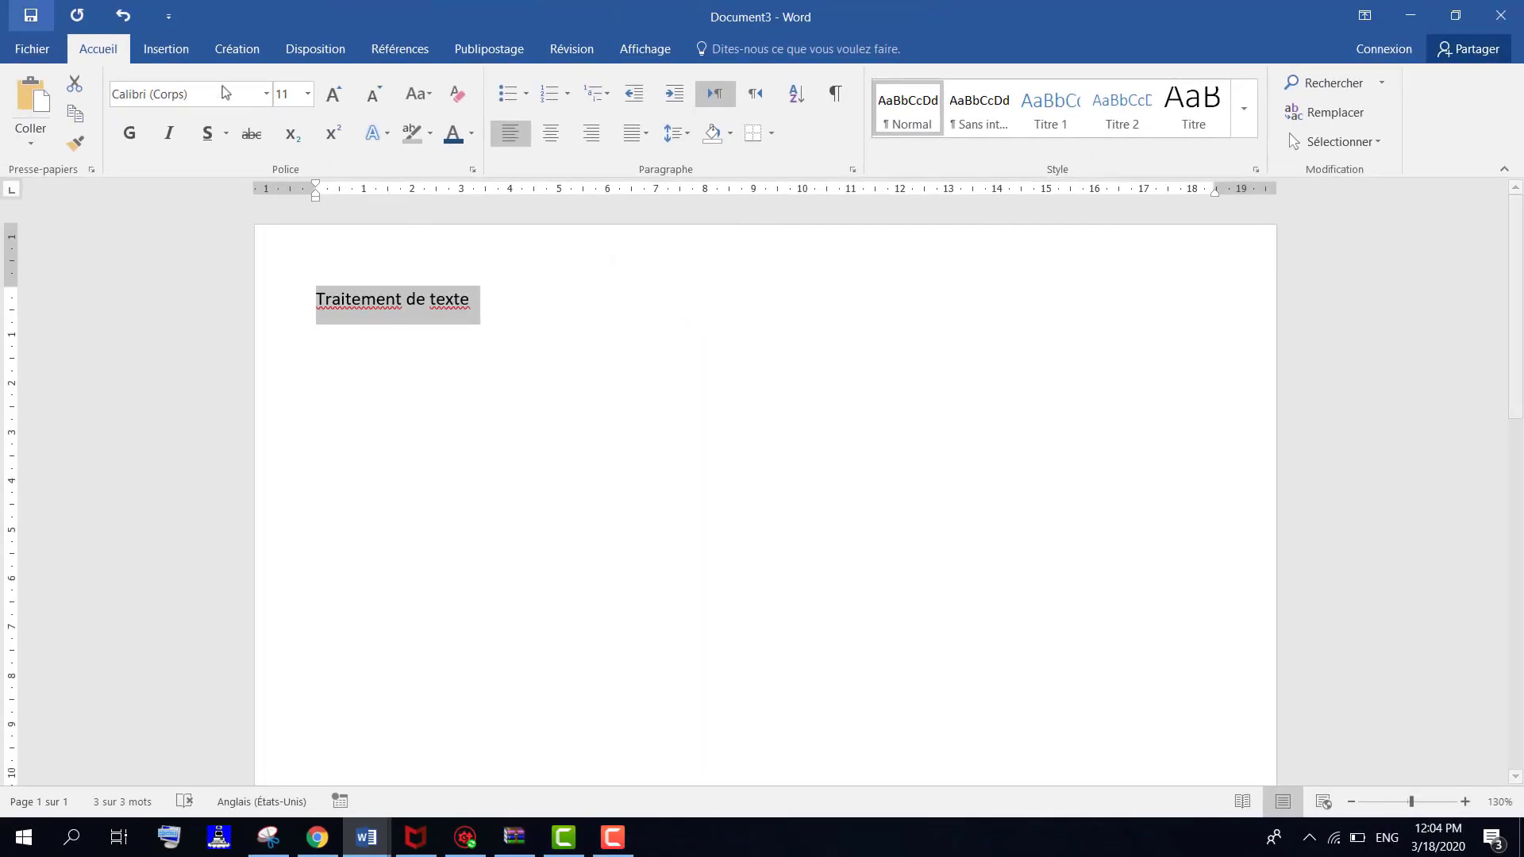
{"action": "left_click", "coordinate": [168, 50]}
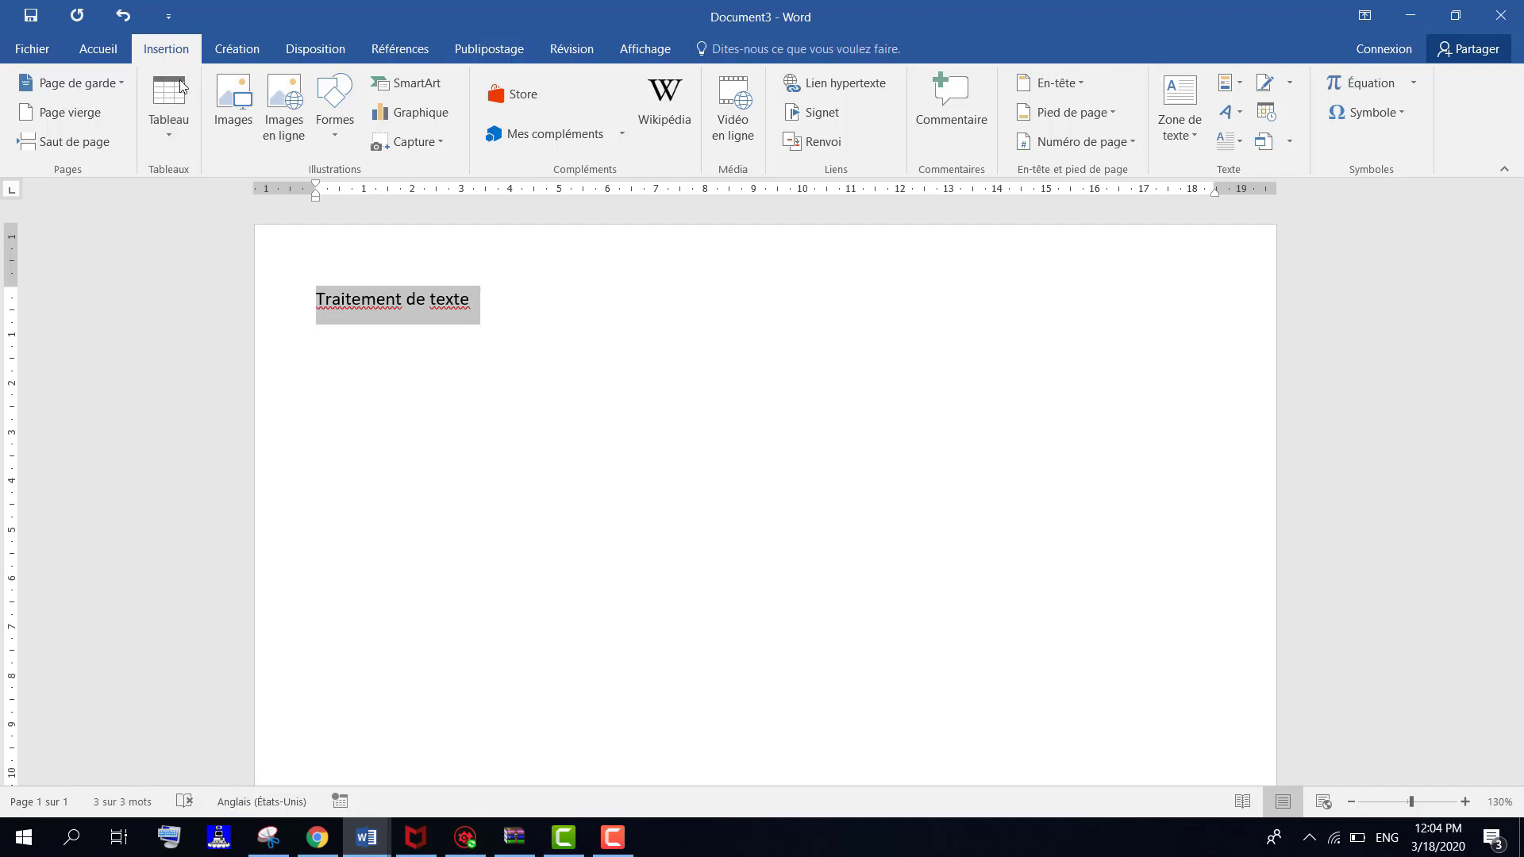
{"action": "left_click", "coordinate": [1244, 123]}
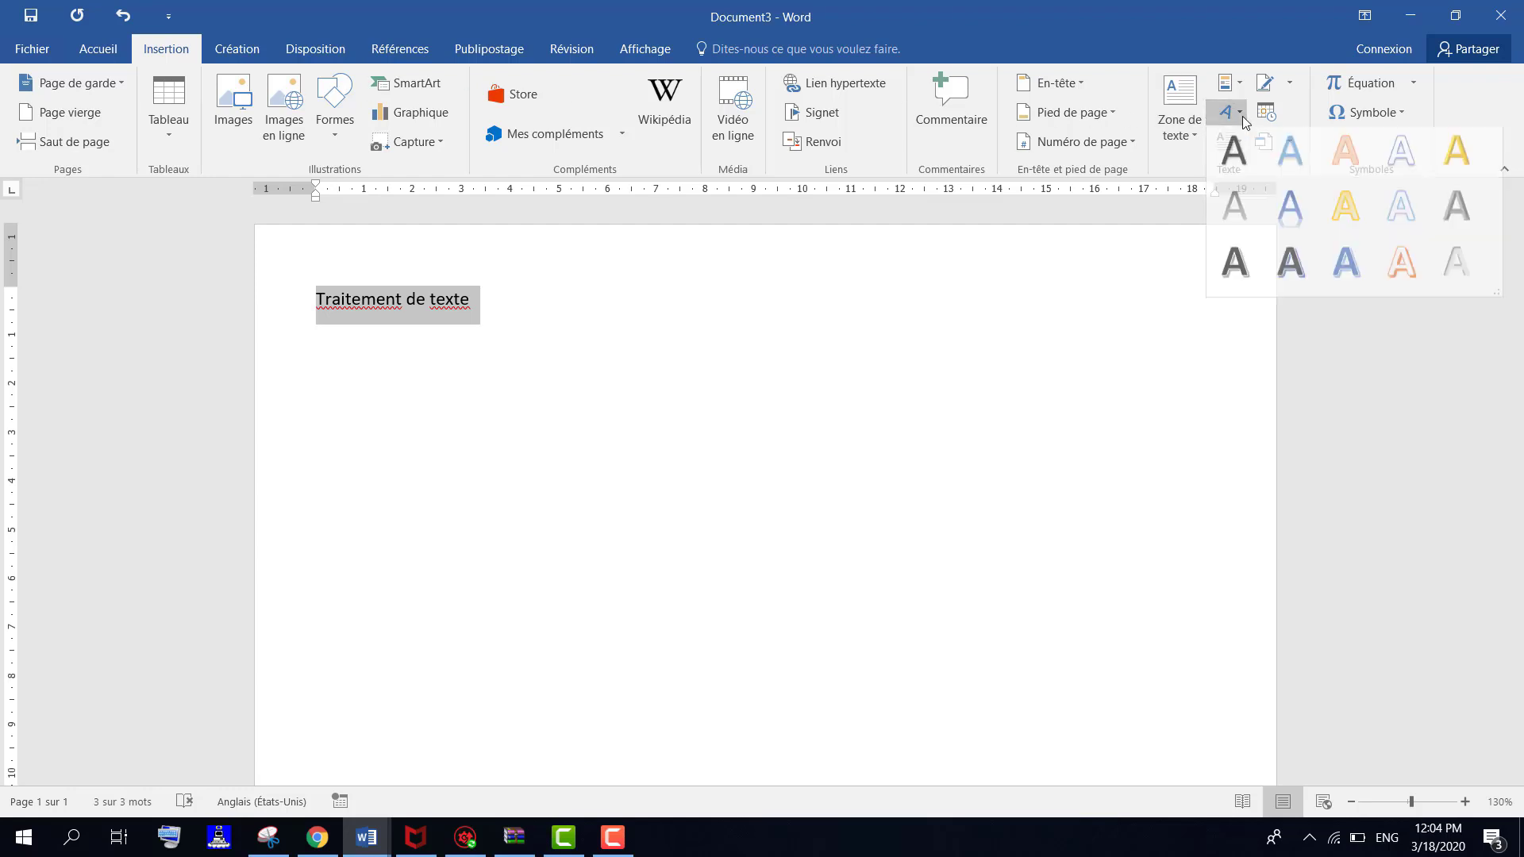
{"action": "left_click", "coordinate": [1348, 272]}
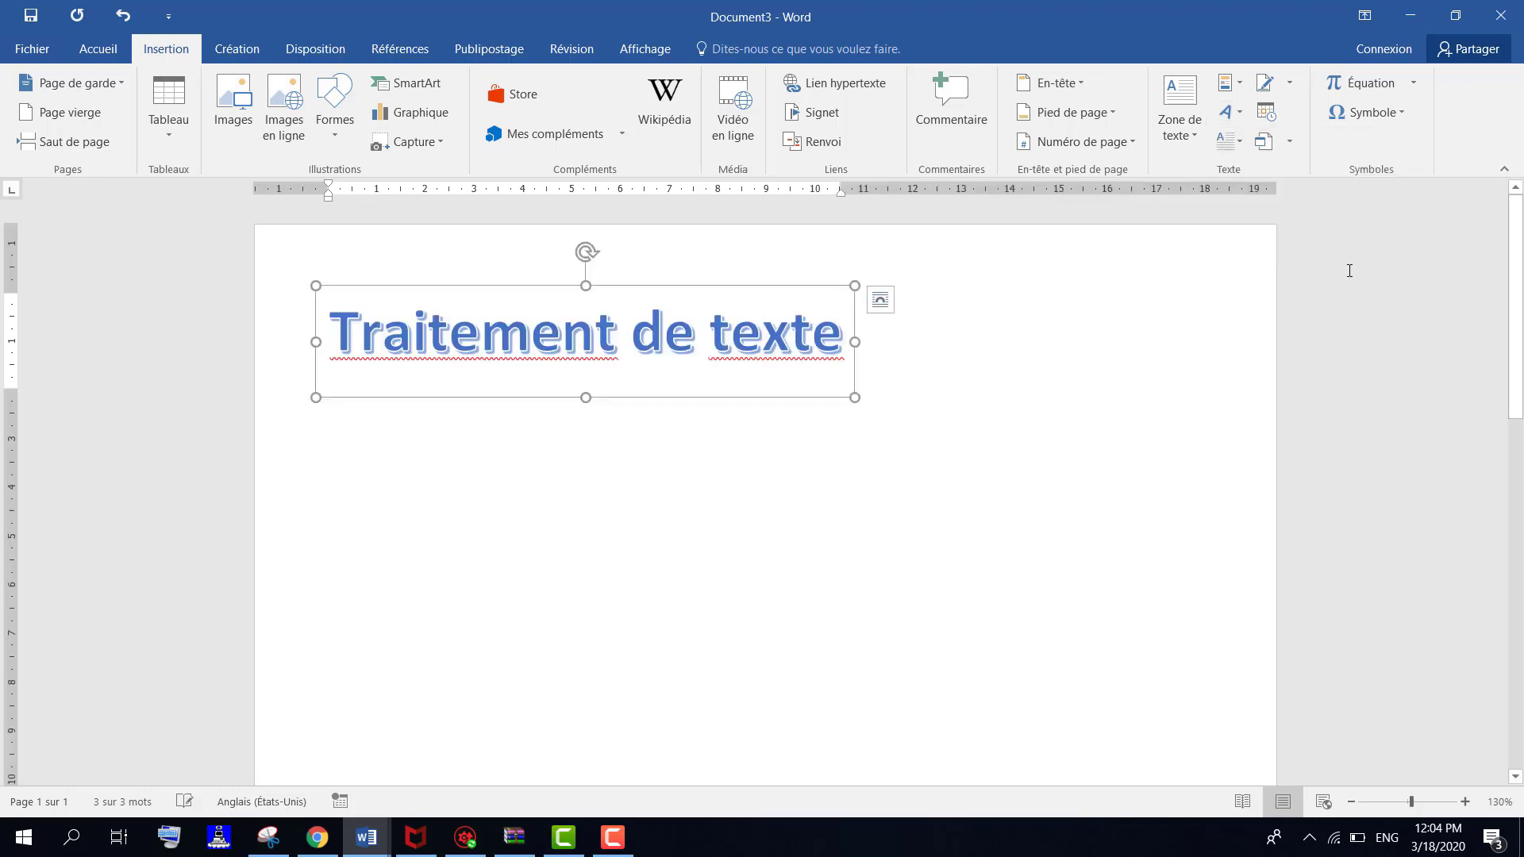
{"action": "left_click", "coordinate": [438, 345]}
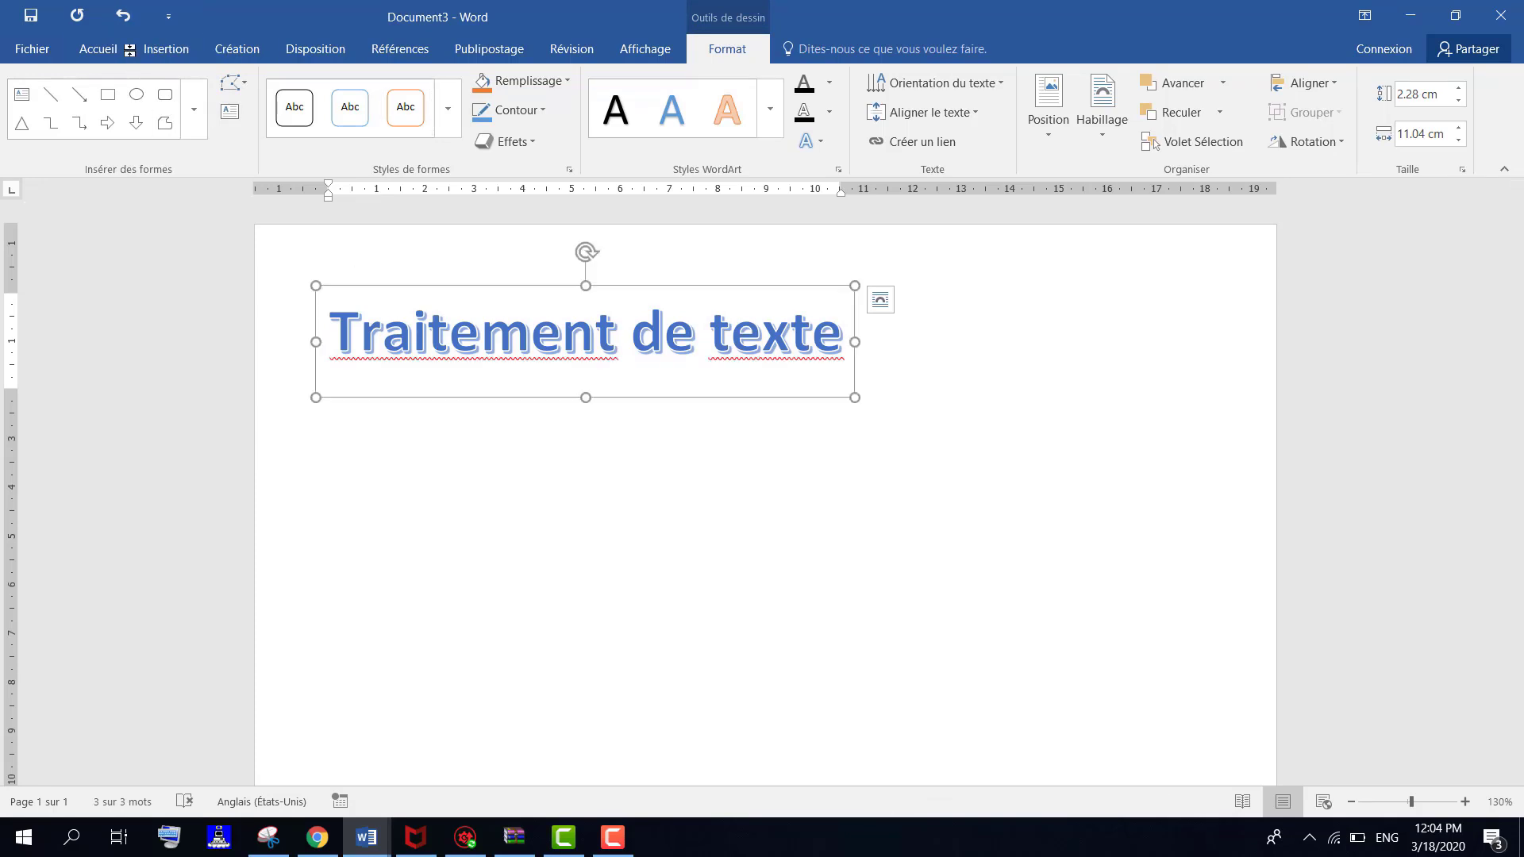
Step: Draw a blank text box about 5.84 cm high and 10.71 cm wide below the WordArt title
{"action": "left_click", "coordinate": [166, 51]}
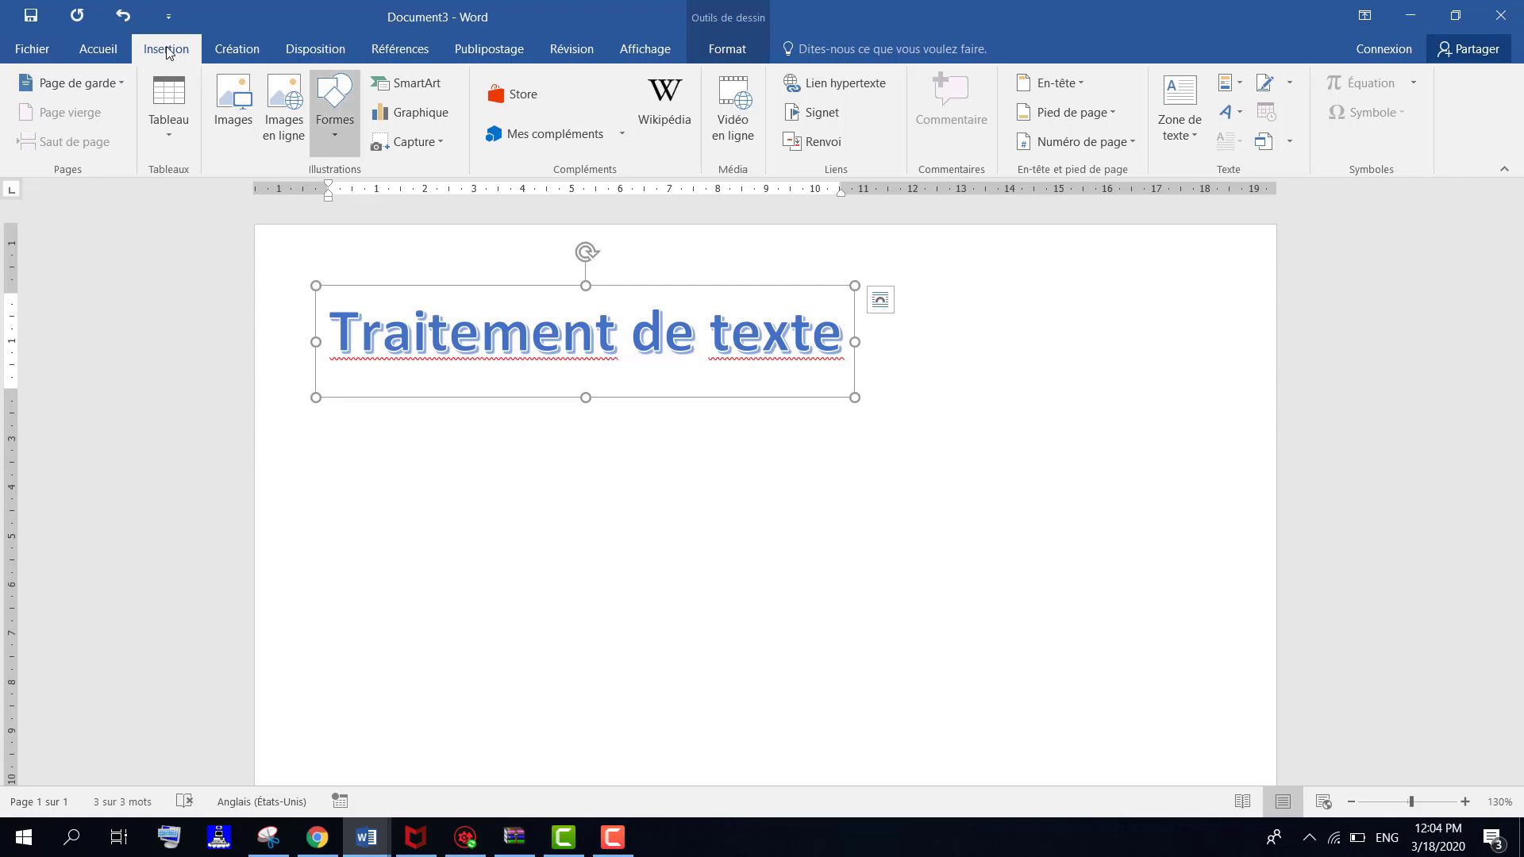
{"action": "left_click", "coordinate": [896, 498]}
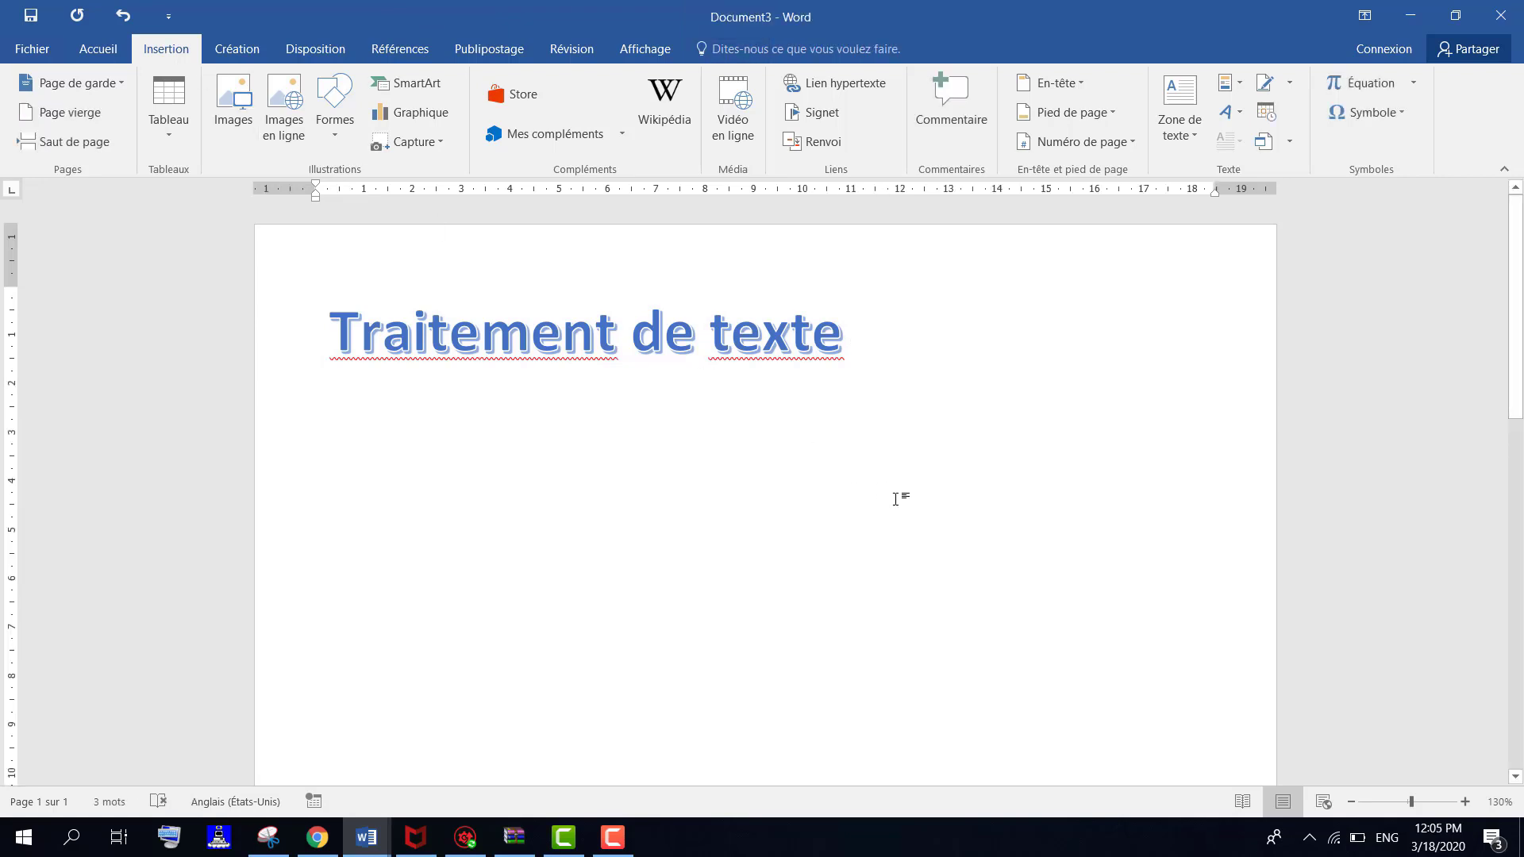
{"action": "left_click", "coordinate": [1191, 119]}
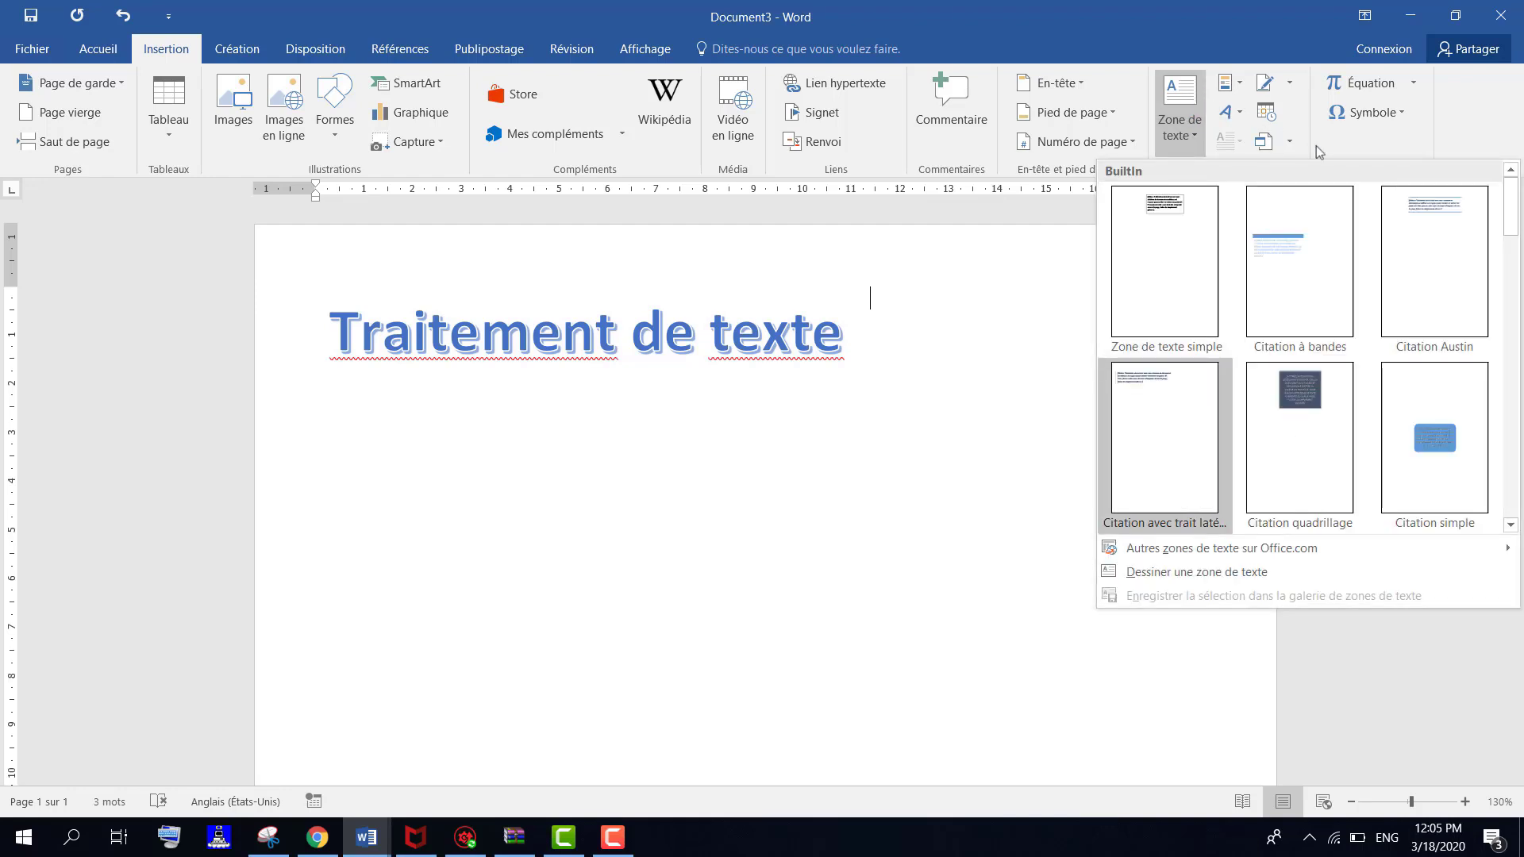
{"action": "left_click_drag", "start_coordinate": [1508, 300], "coordinate": [1513, 425]}
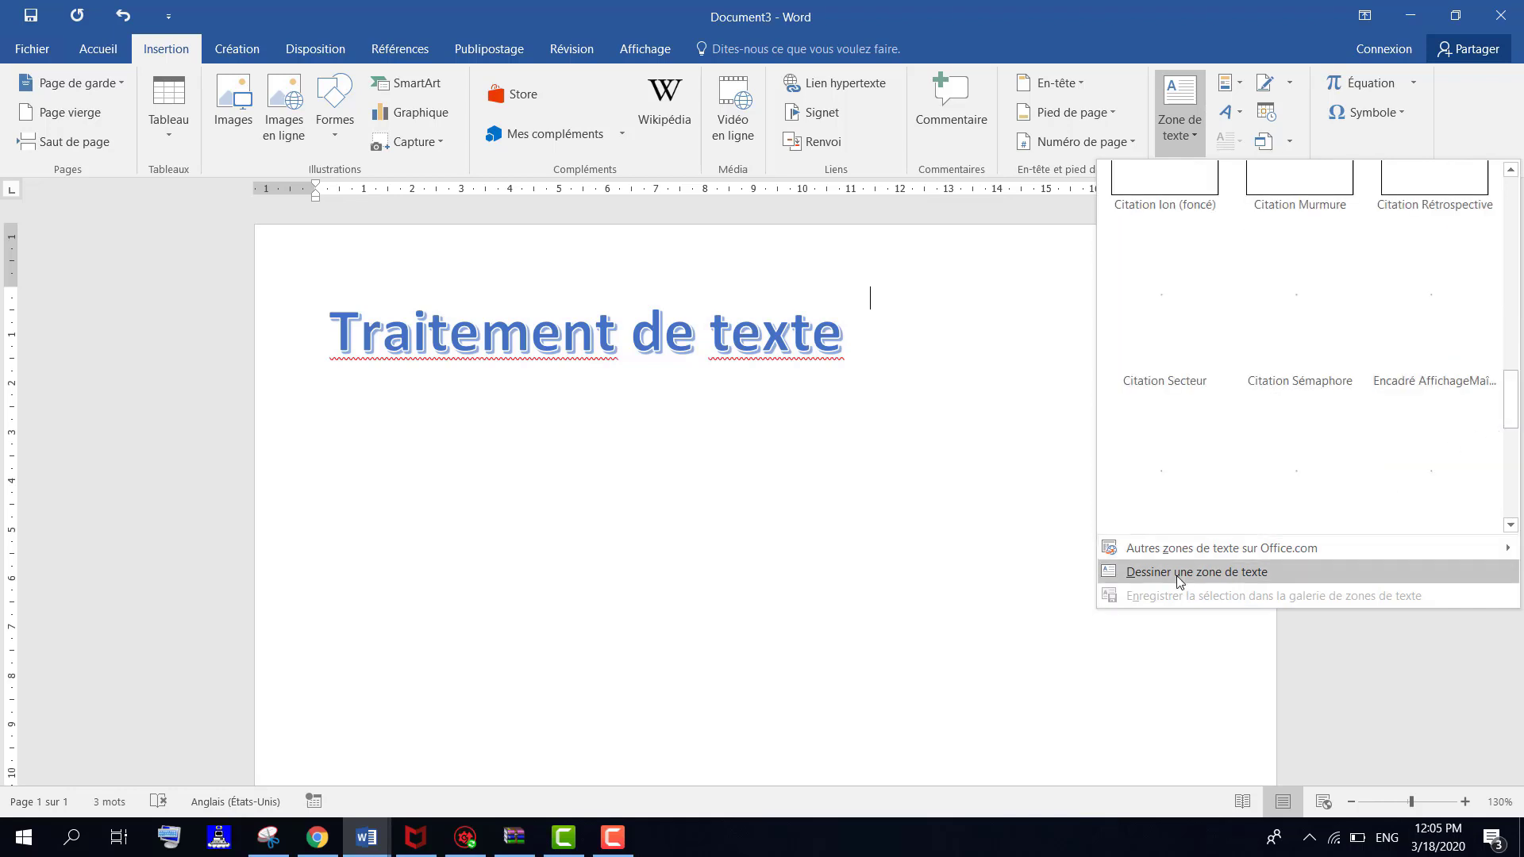
{"action": "left_click", "coordinate": [1184, 579]}
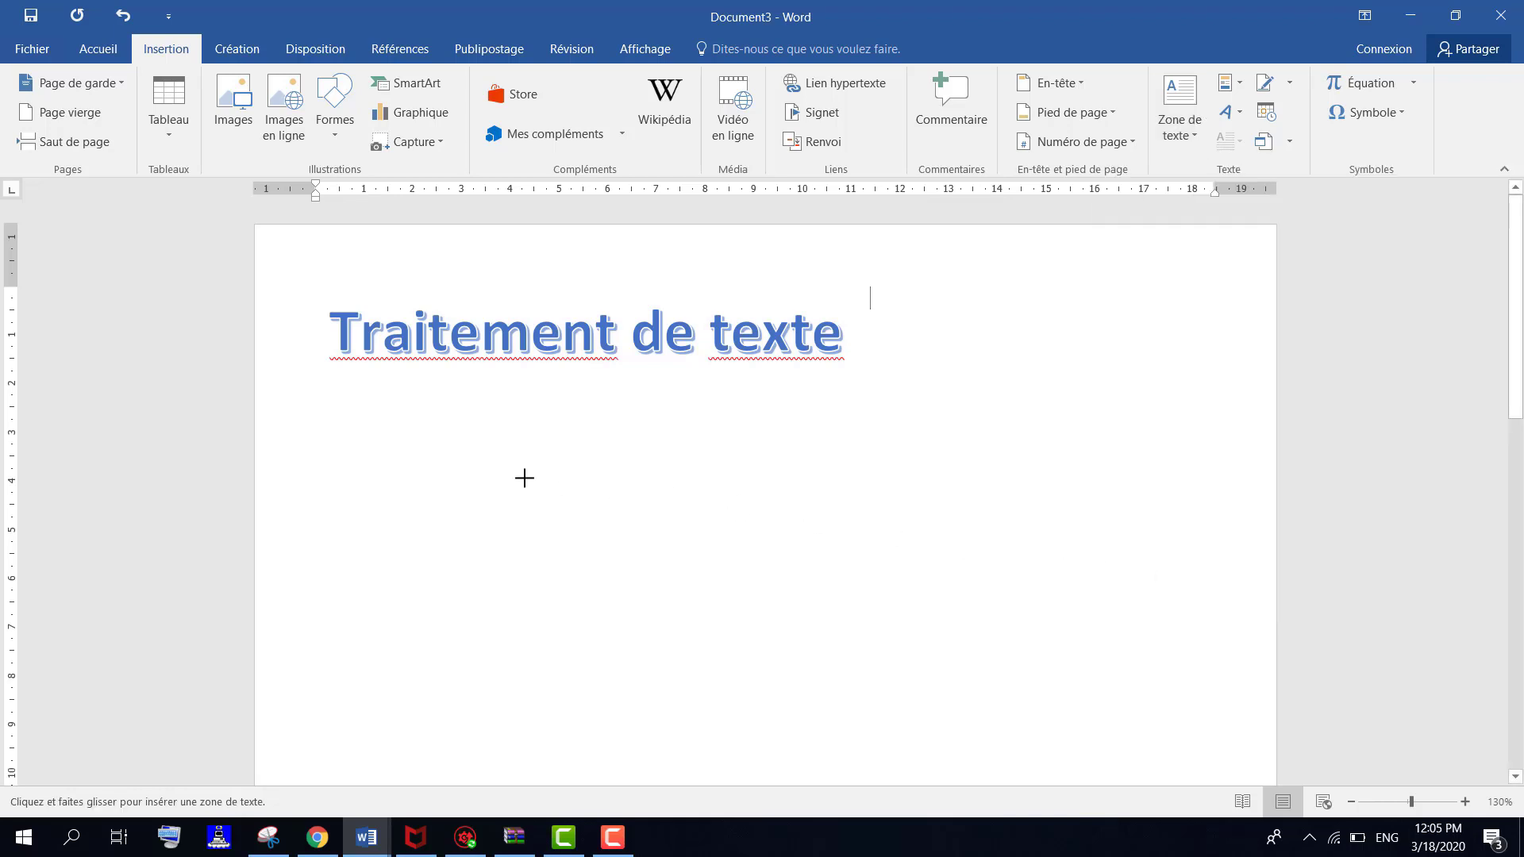
{"action": "left_click_drag", "start_coordinate": [452, 467], "coordinate": [977, 753]}
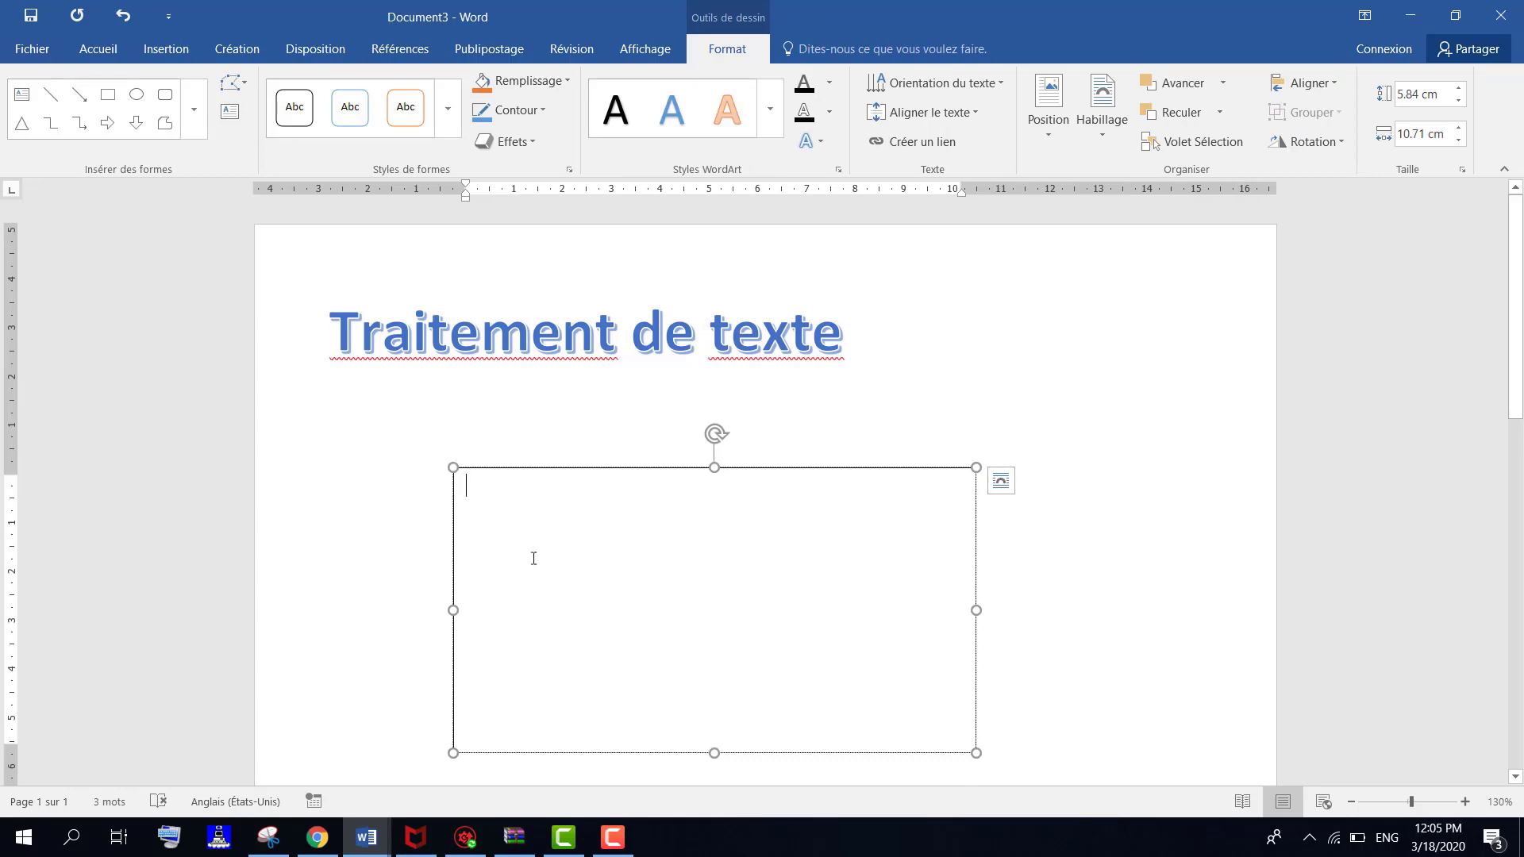
Step: Enter the text "bonjour" in the document body beside the WordArt title
{"action": "left_click", "coordinate": [397, 450]}
{"action": "key", "text": "ctrl+a"}
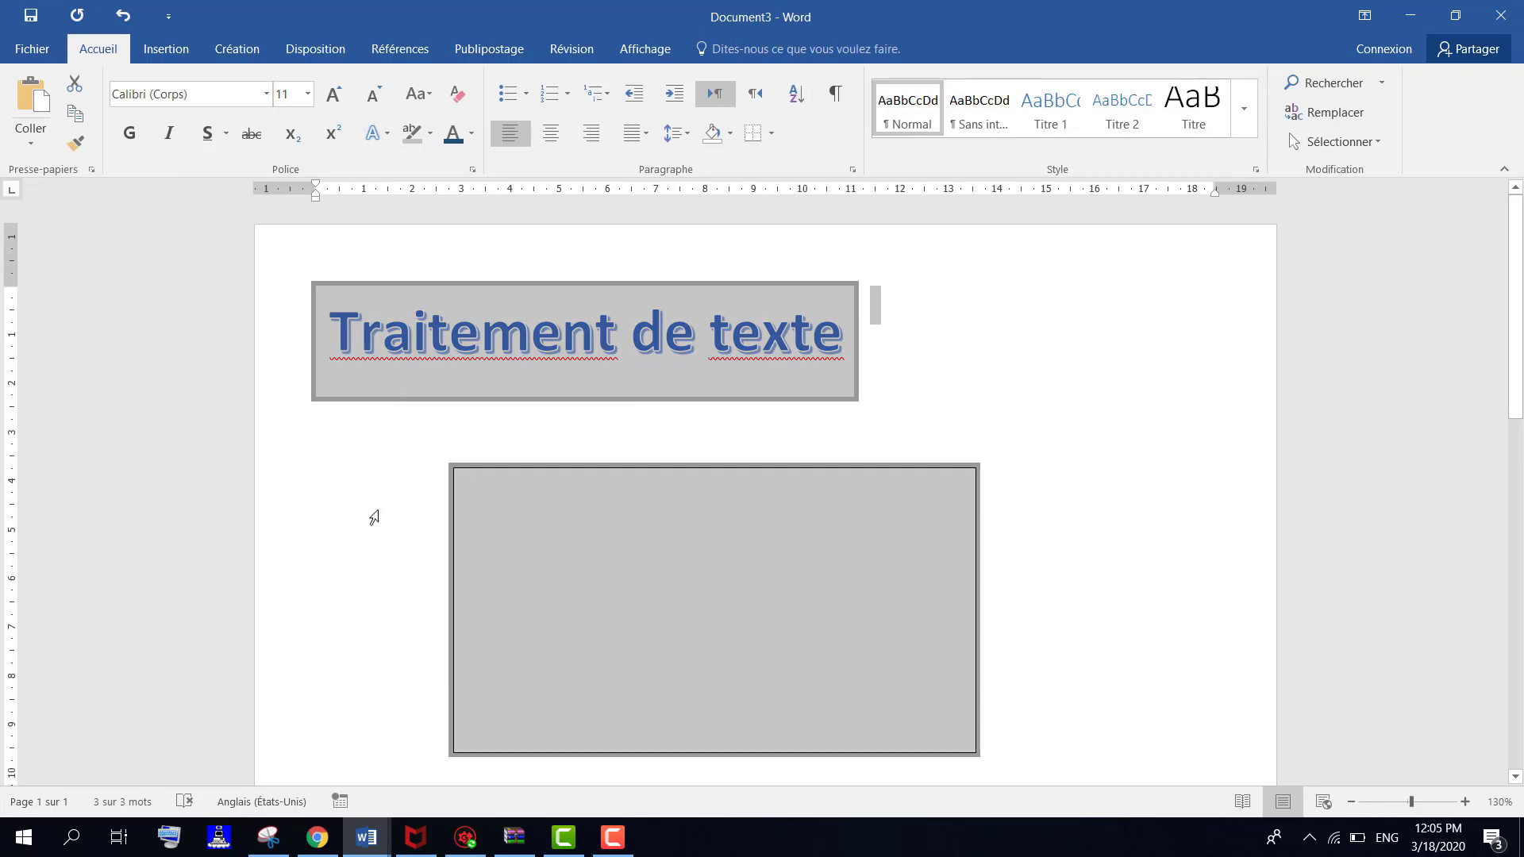
{"action": "left_click", "coordinate": [1107, 294]}
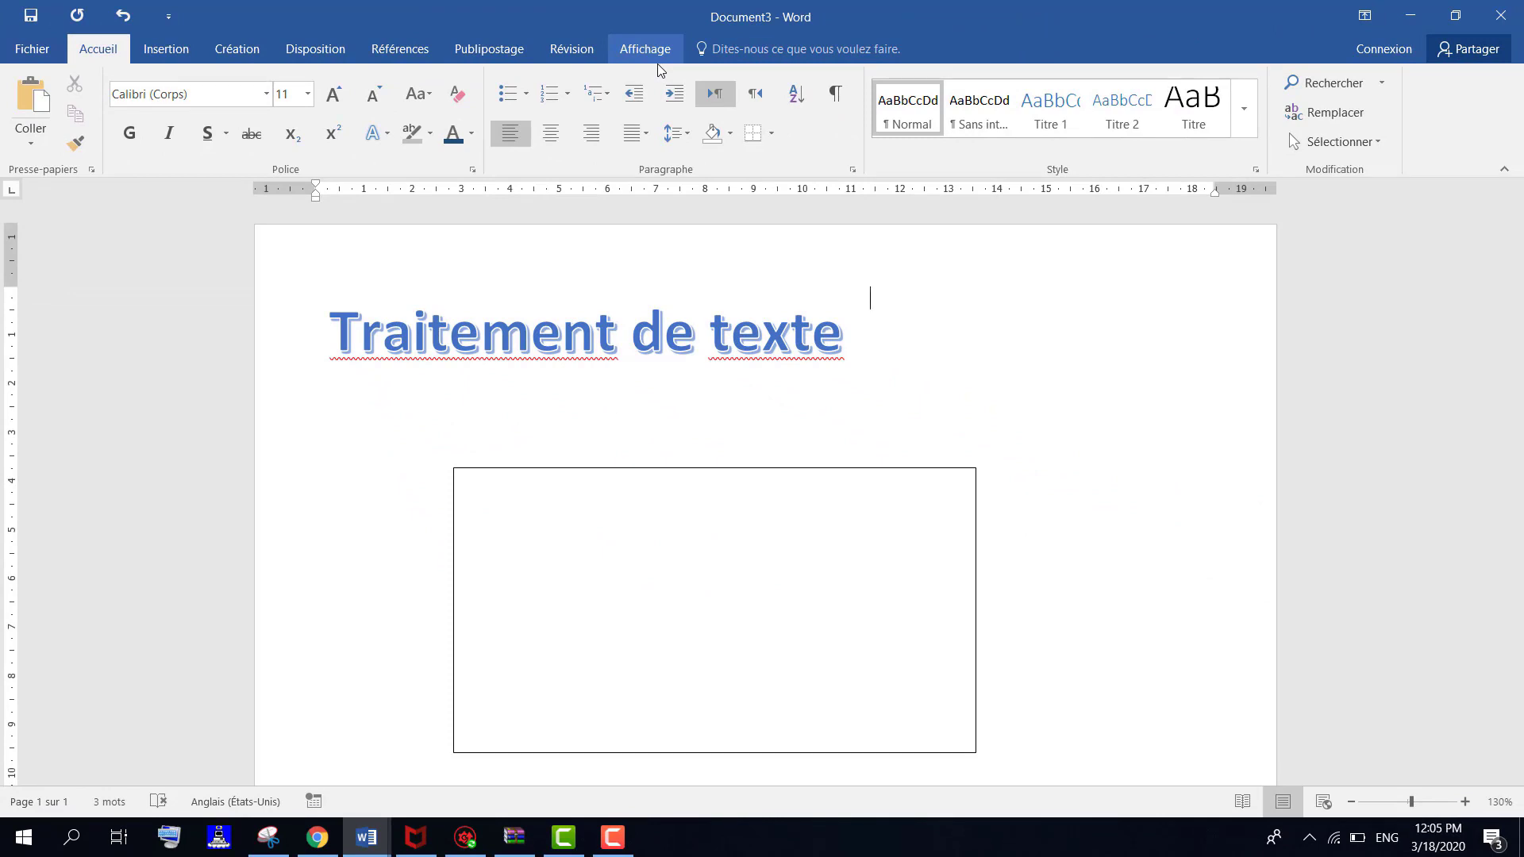
{"action": "type", "text": "bonjour"}
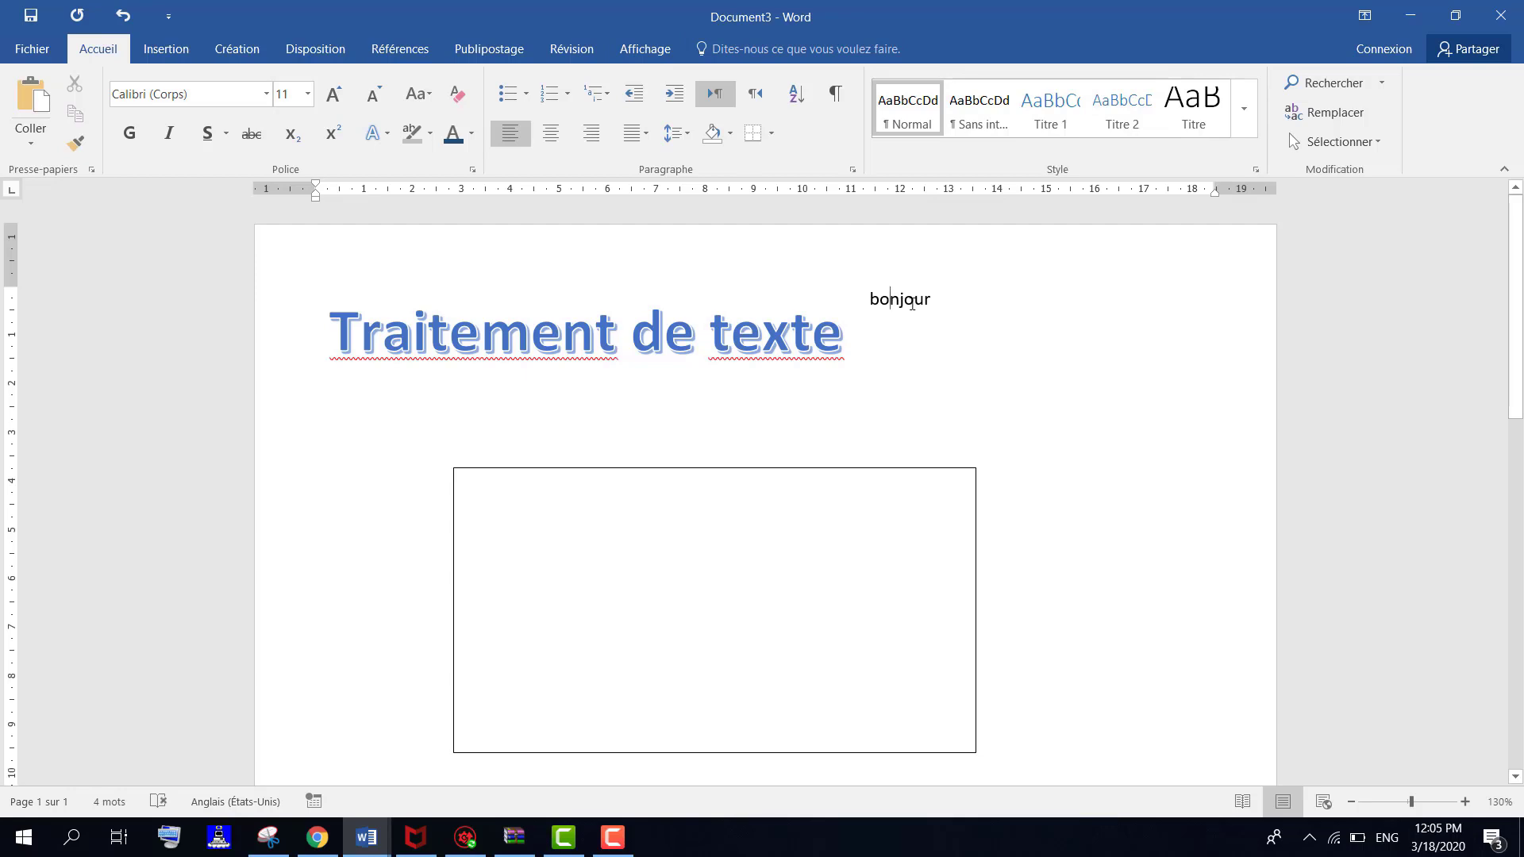
{"action": "left_click", "coordinate": [913, 304]}
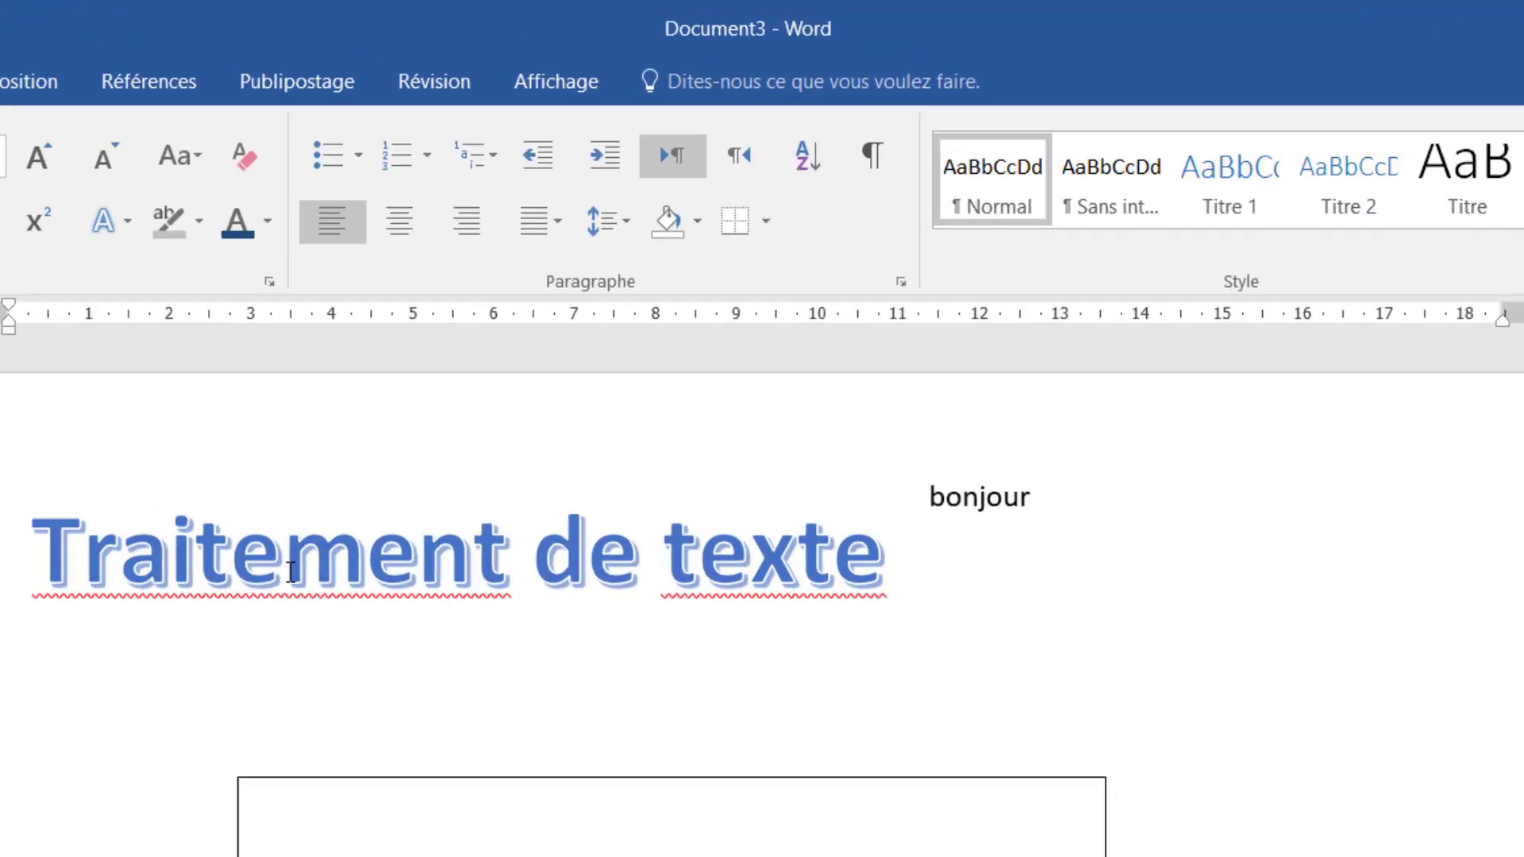
Step: Change the "Traitement de texte" WordArt to the orange outlined WordArt style
{"action": "left_click", "coordinate": [486, 344]}
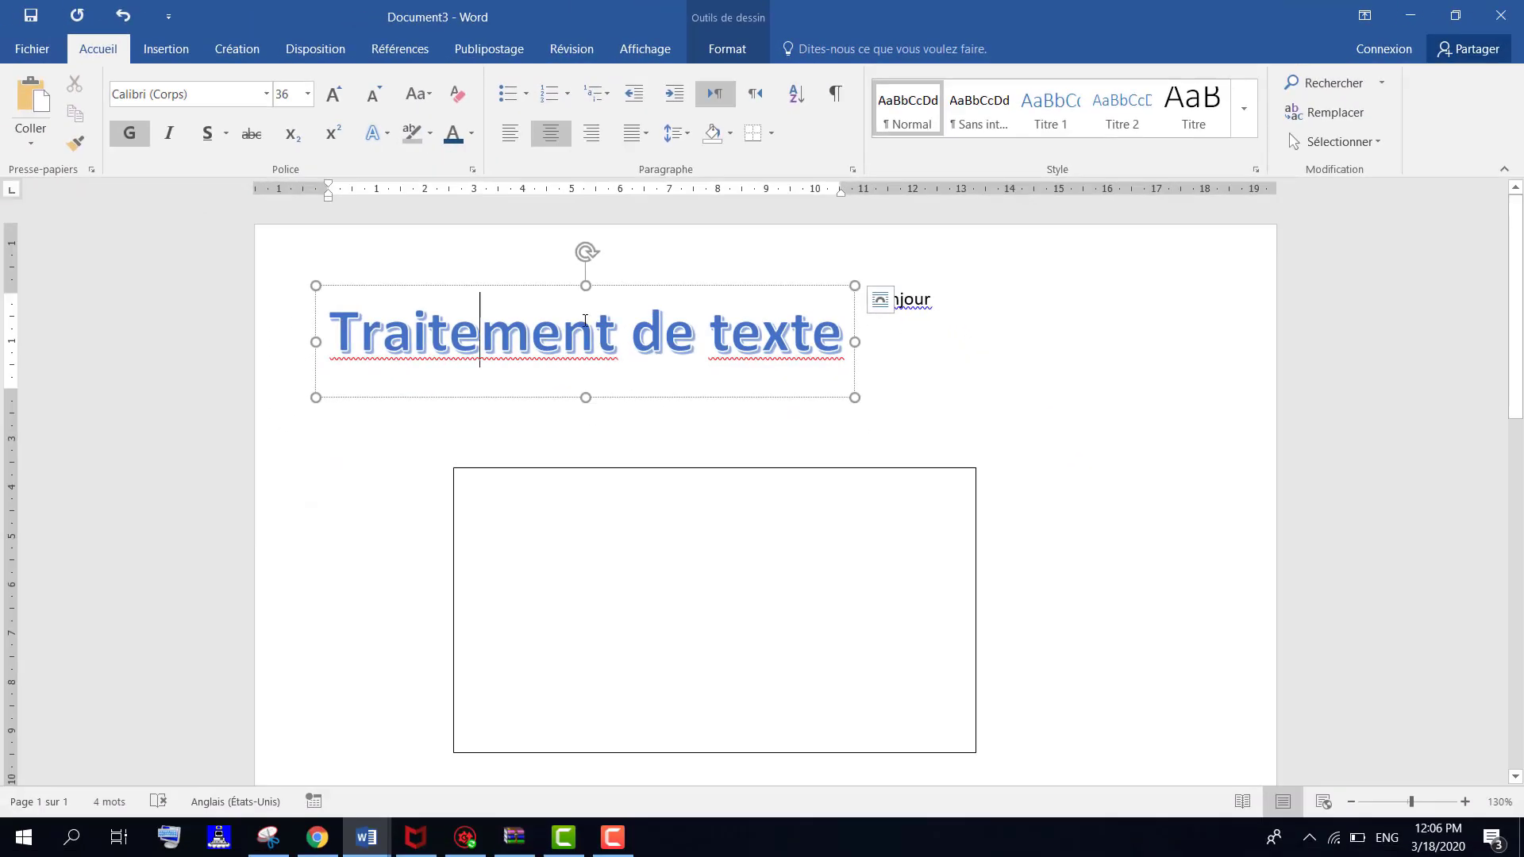
{"action": "left_click", "coordinate": [406, 614]}
{"action": "left_click", "coordinate": [925, 307]}
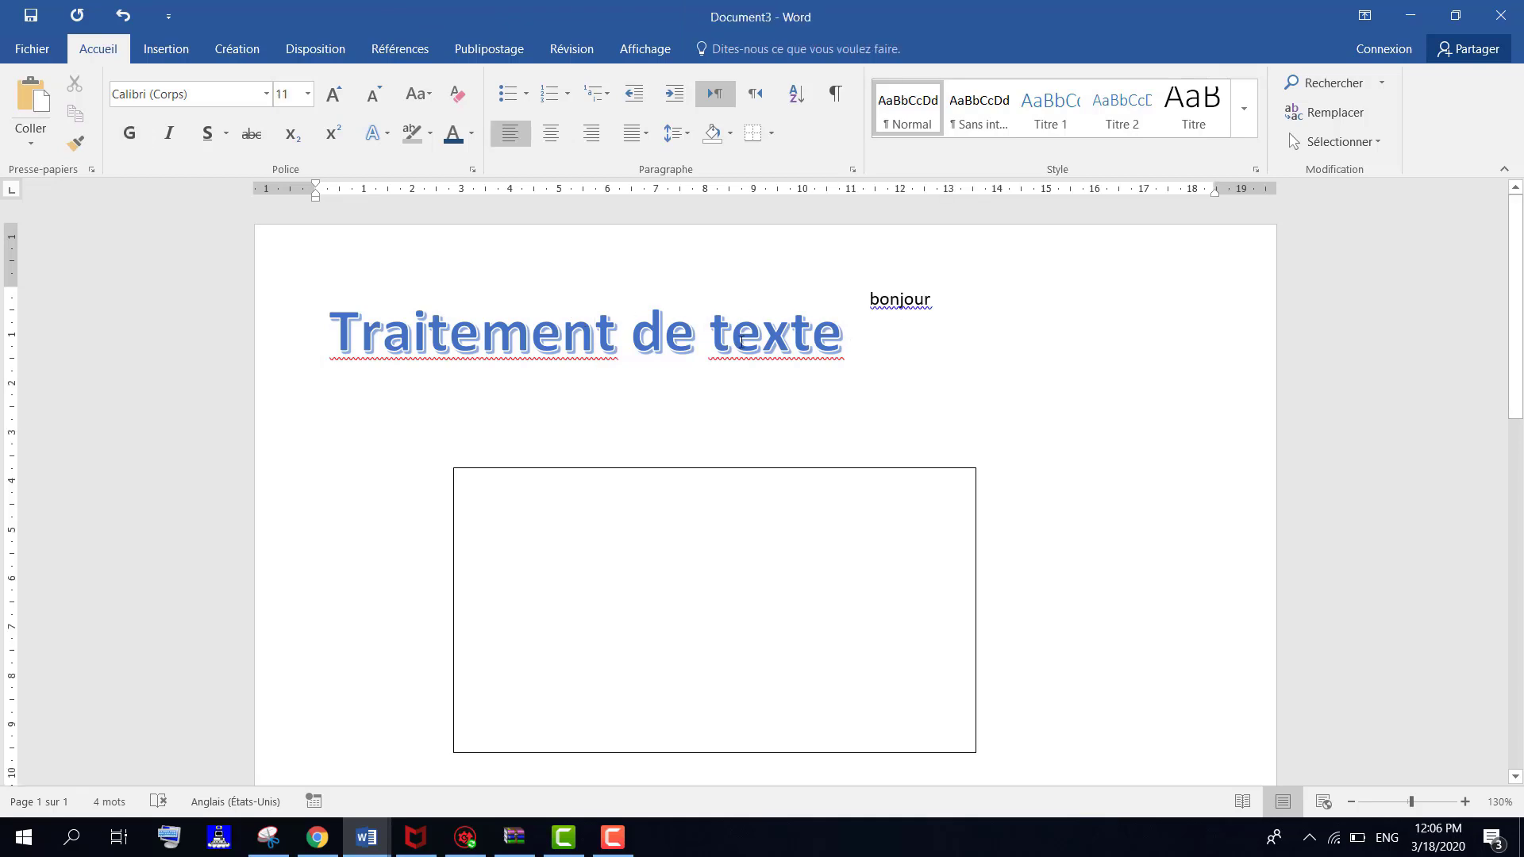
{"action": "left_click", "coordinate": [740, 342]}
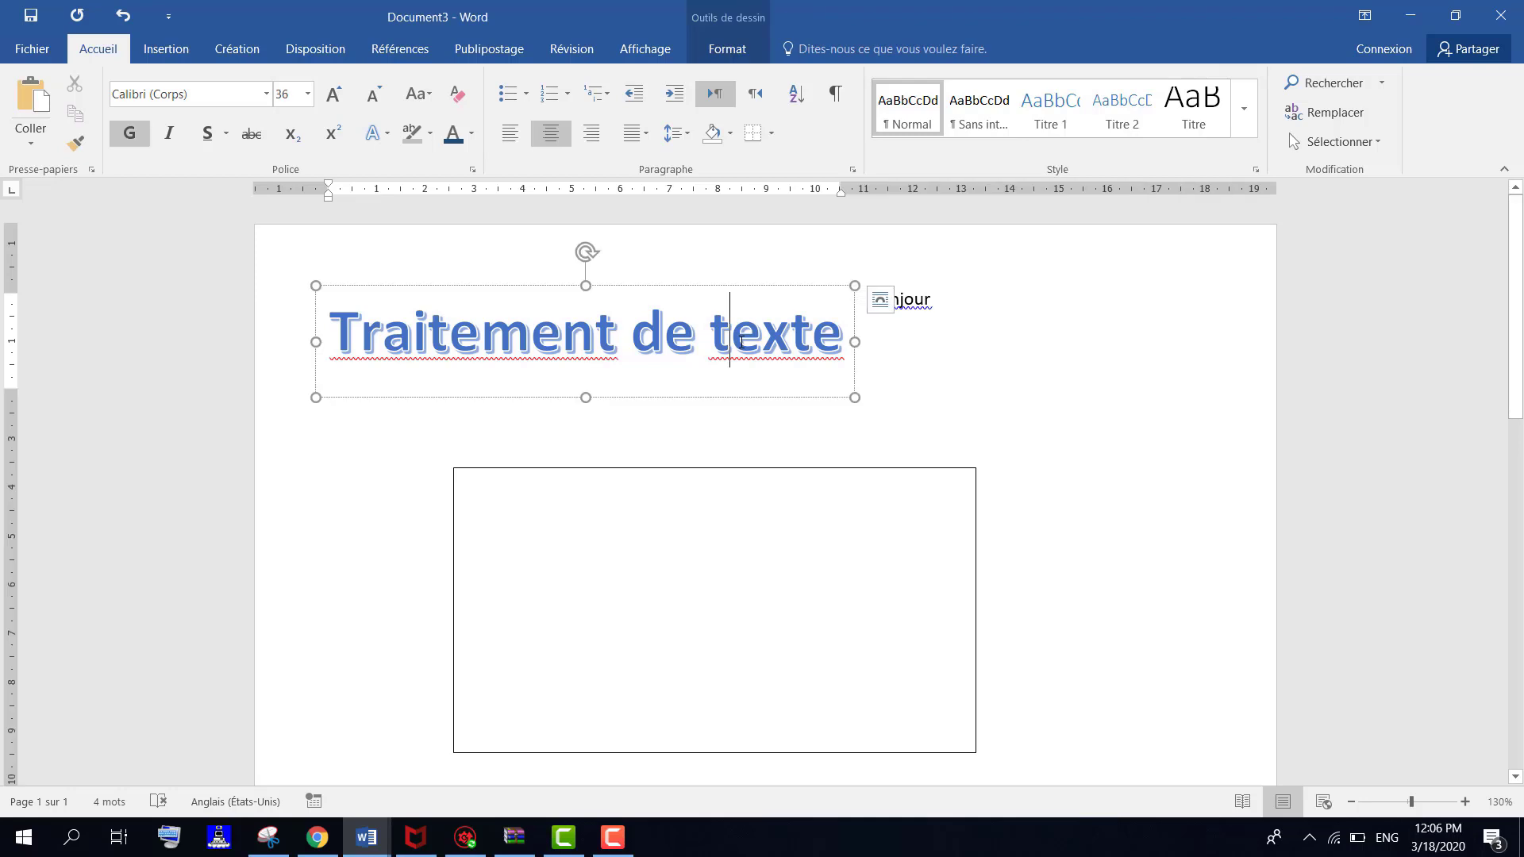
{"action": "left_click", "coordinate": [726, 50]}
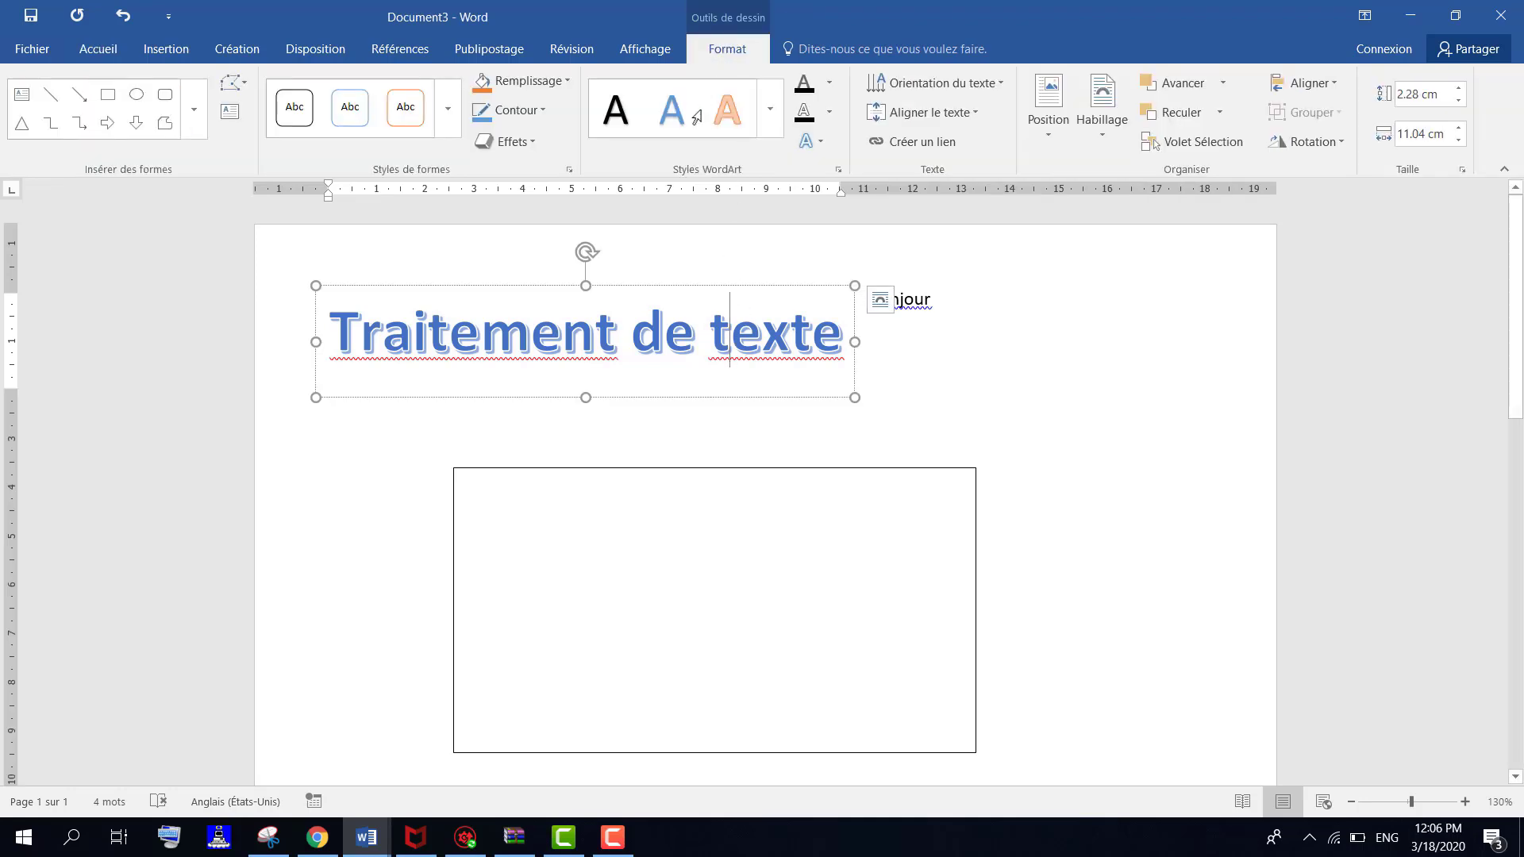
{"action": "left_click", "coordinate": [629, 287]}
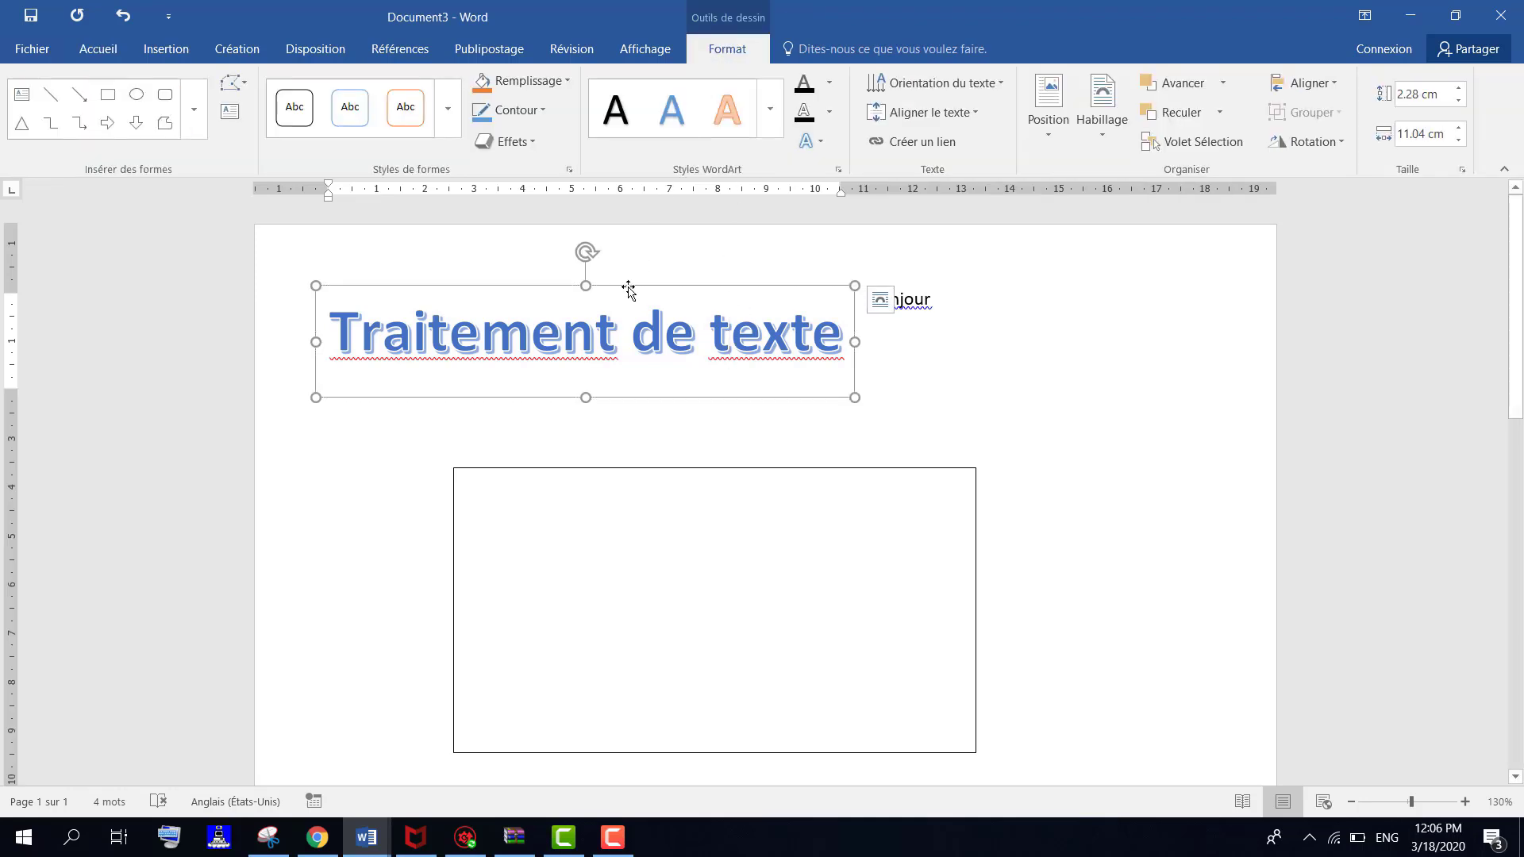
{"action": "left_click", "coordinate": [657, 361]}
{"action": "key", "text": "Escape"}
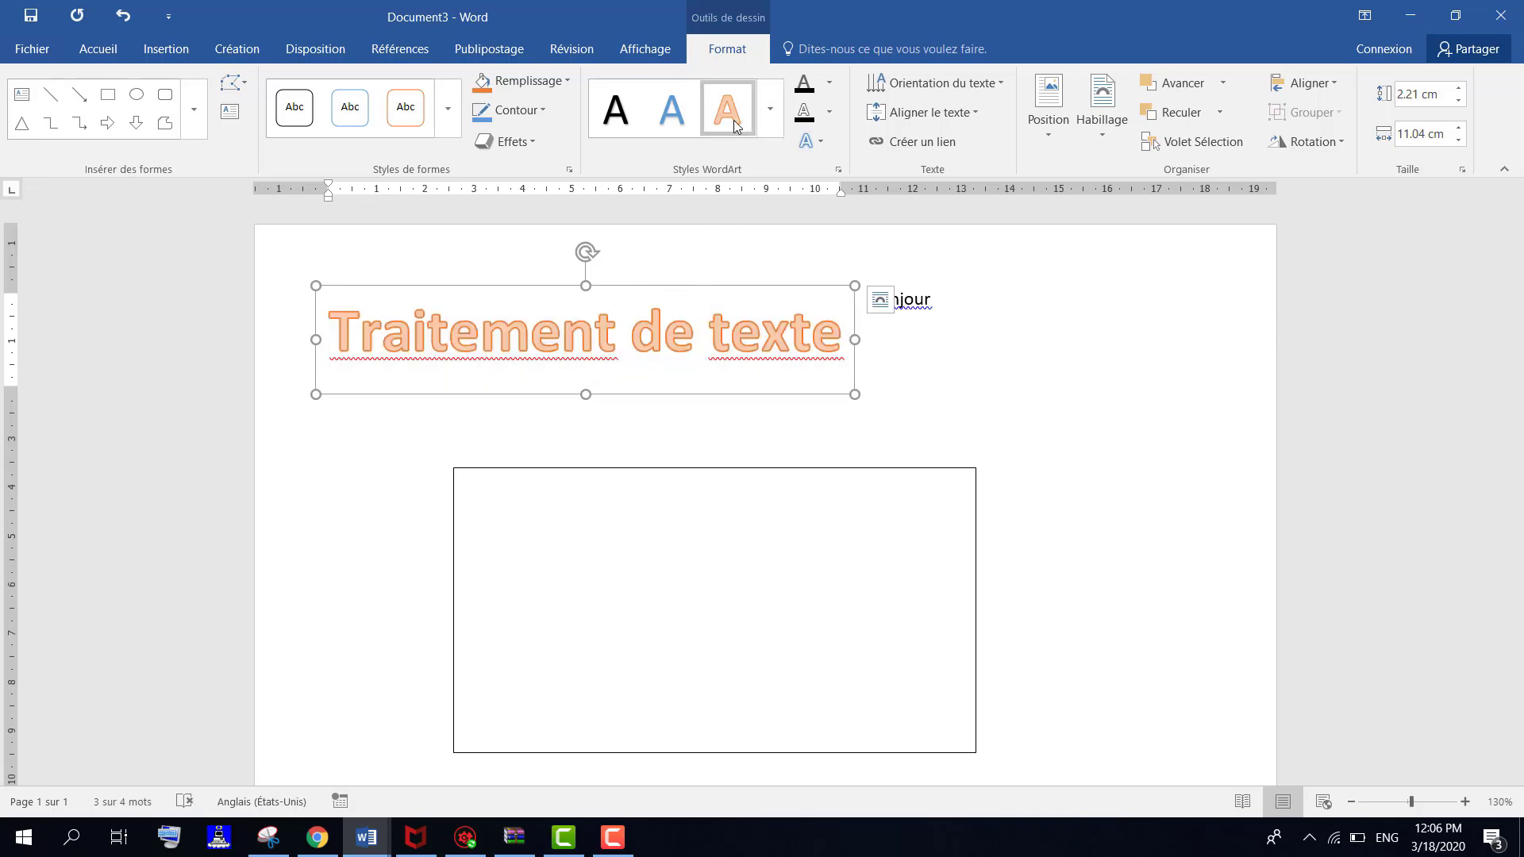
{"action": "left_click", "coordinate": [734, 120]}
Step: Give the WordArt title's frame a light blue outline
{"action": "left_click", "coordinate": [524, 80]}
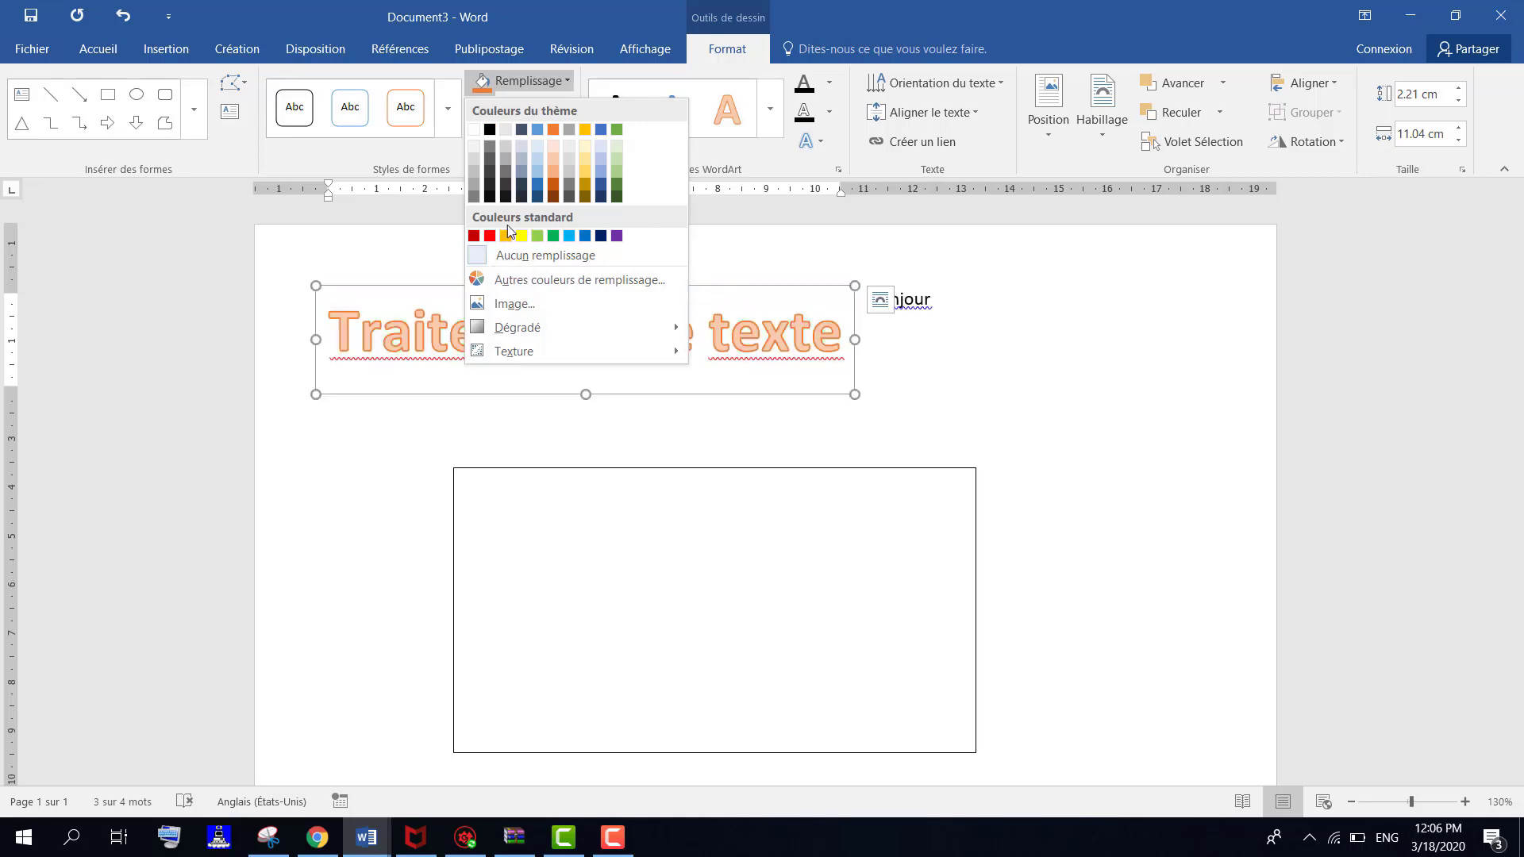
{"action": "left_click", "coordinate": [786, 289]}
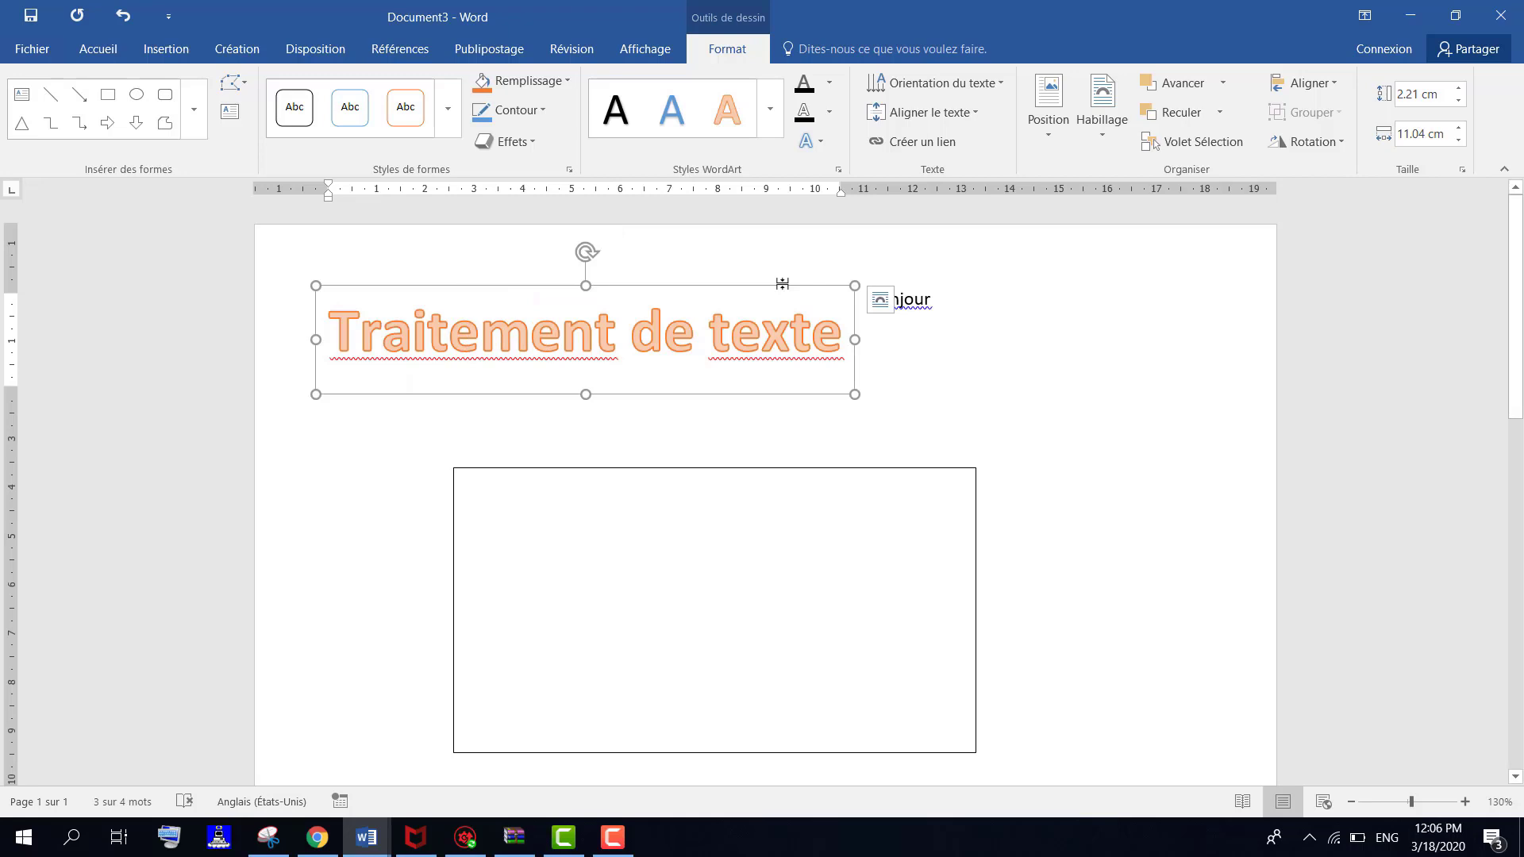
{"action": "left_click", "coordinate": [544, 112]}
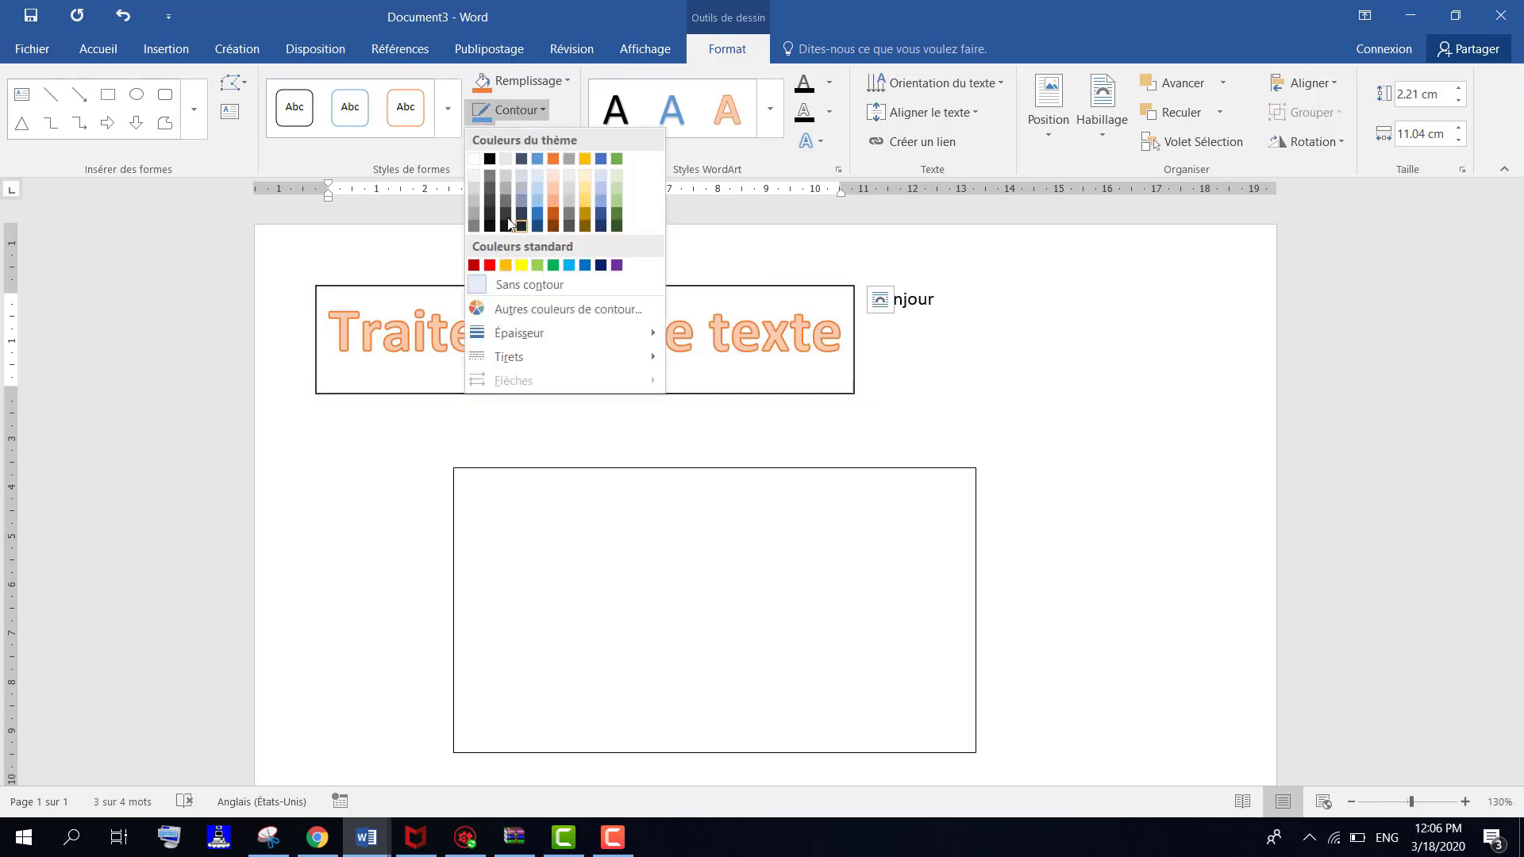
{"action": "left_click", "coordinate": [569, 266]}
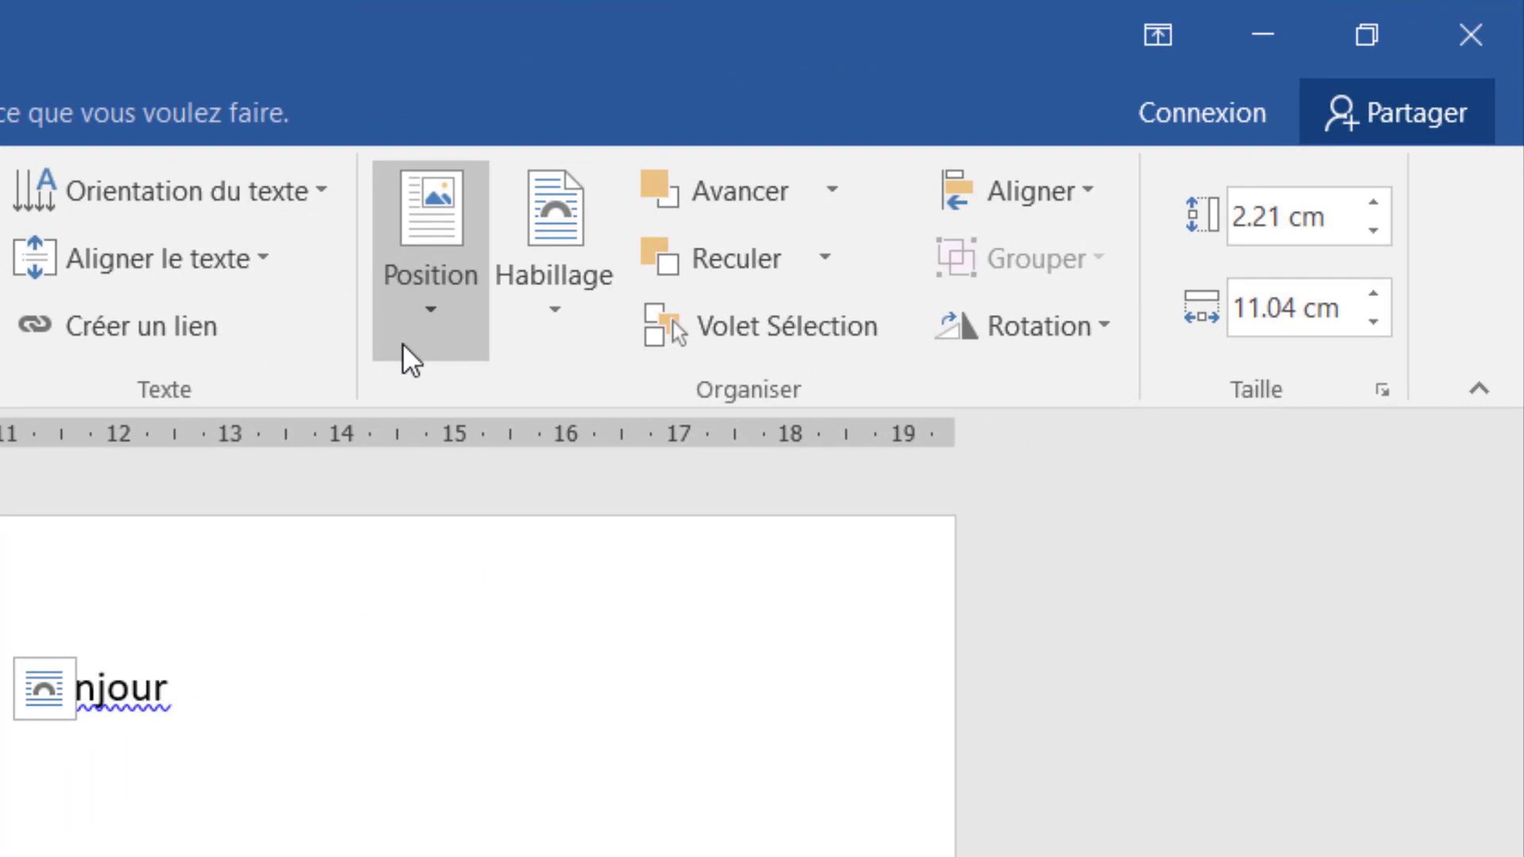
Step: Try the "Haut et bas" text wrapping on the WordArt title and undo it
{"action": "left_click", "coordinate": [532, 322]}
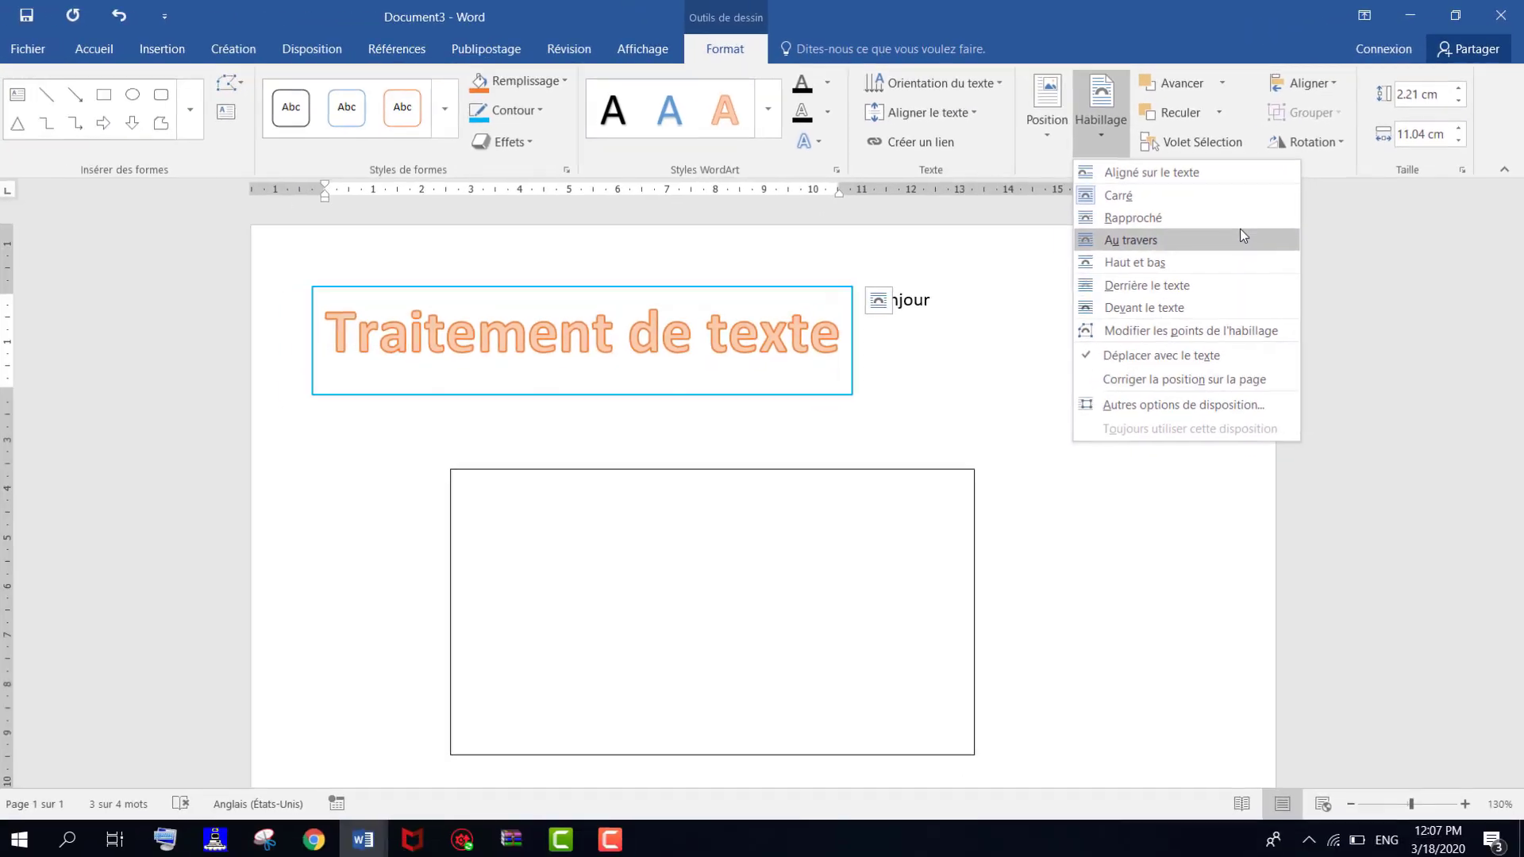
{"action": "left_click", "coordinate": [1237, 262]}
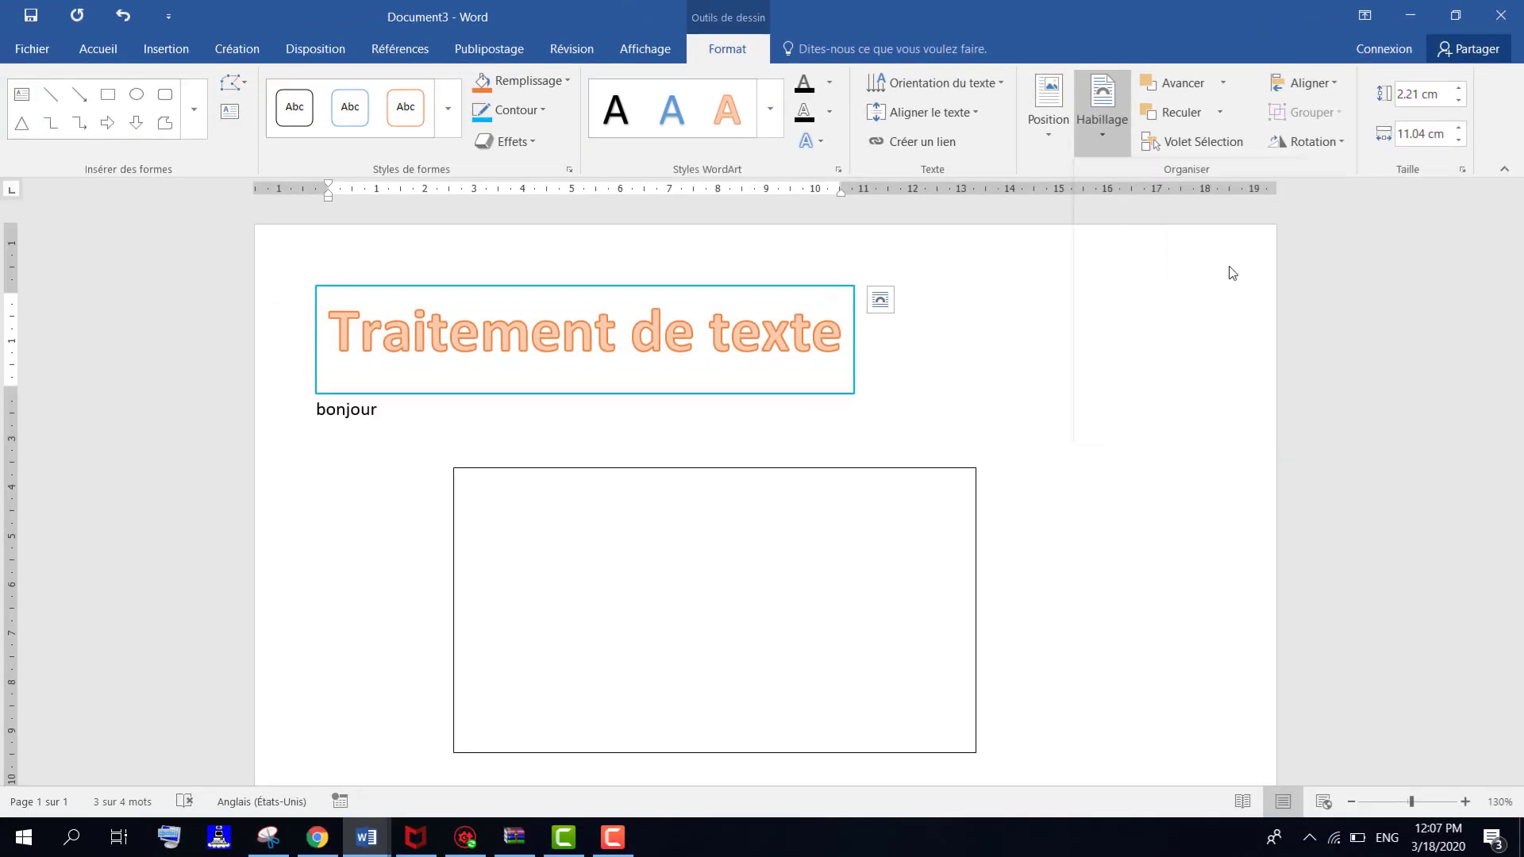
{"action": "left_click", "coordinate": [692, 374]}
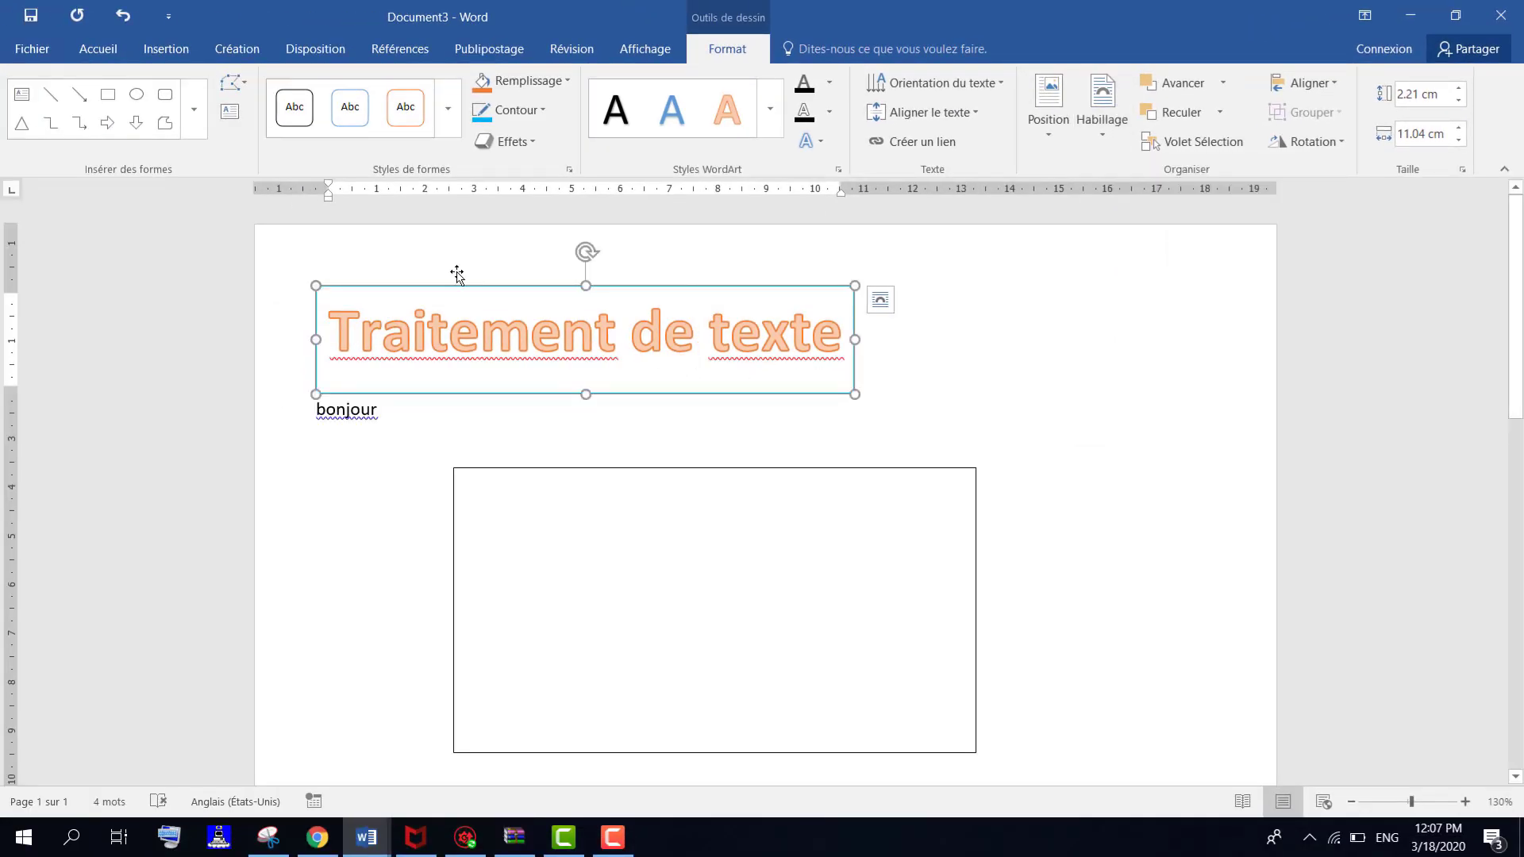
{"action": "left_click", "coordinate": [412, 264]}
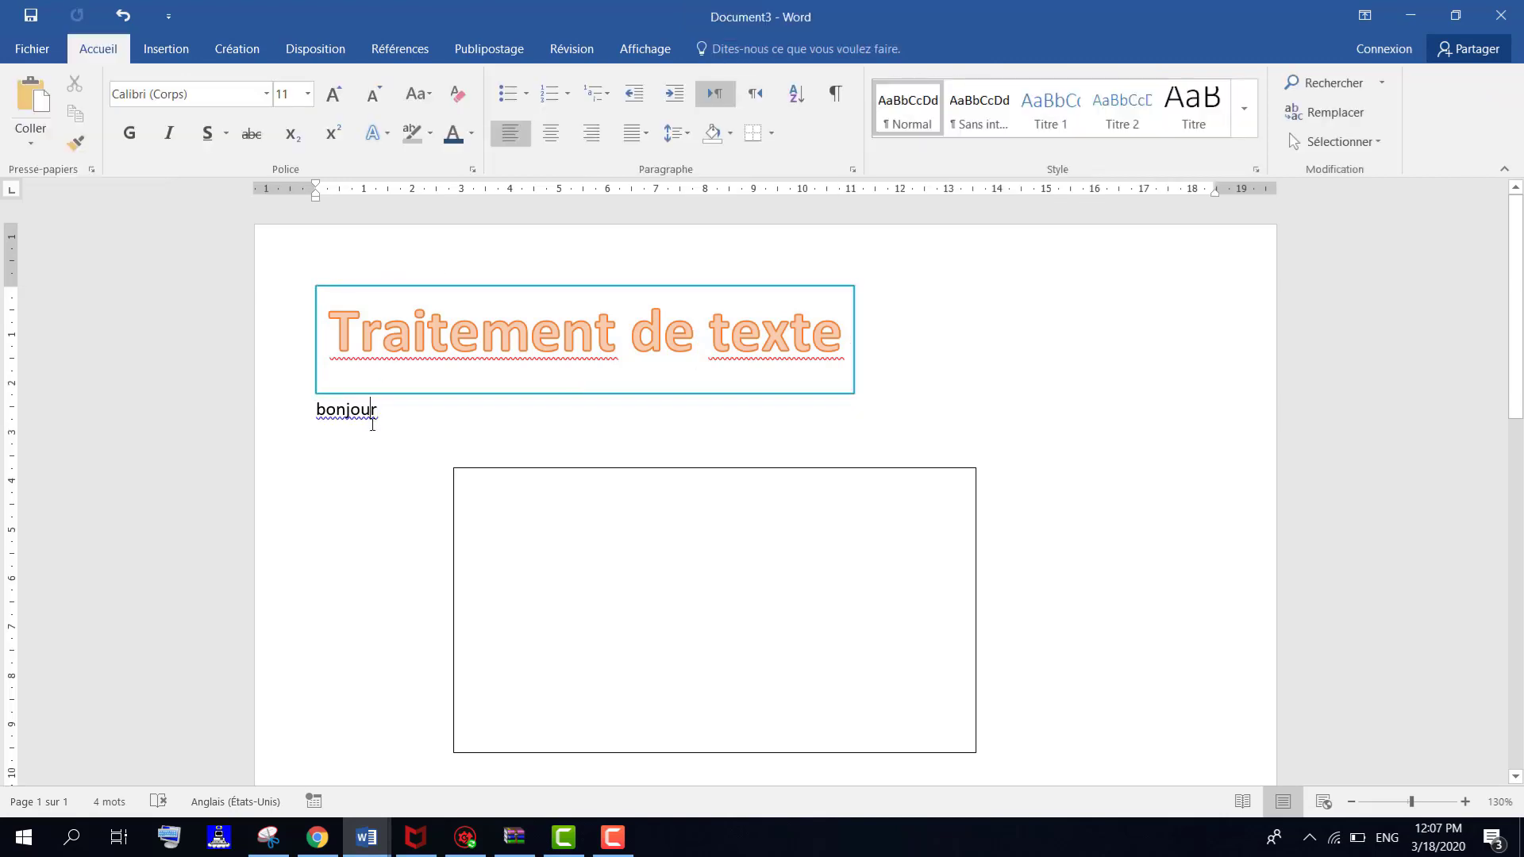
{"action": "left_click", "coordinate": [123, 15]}
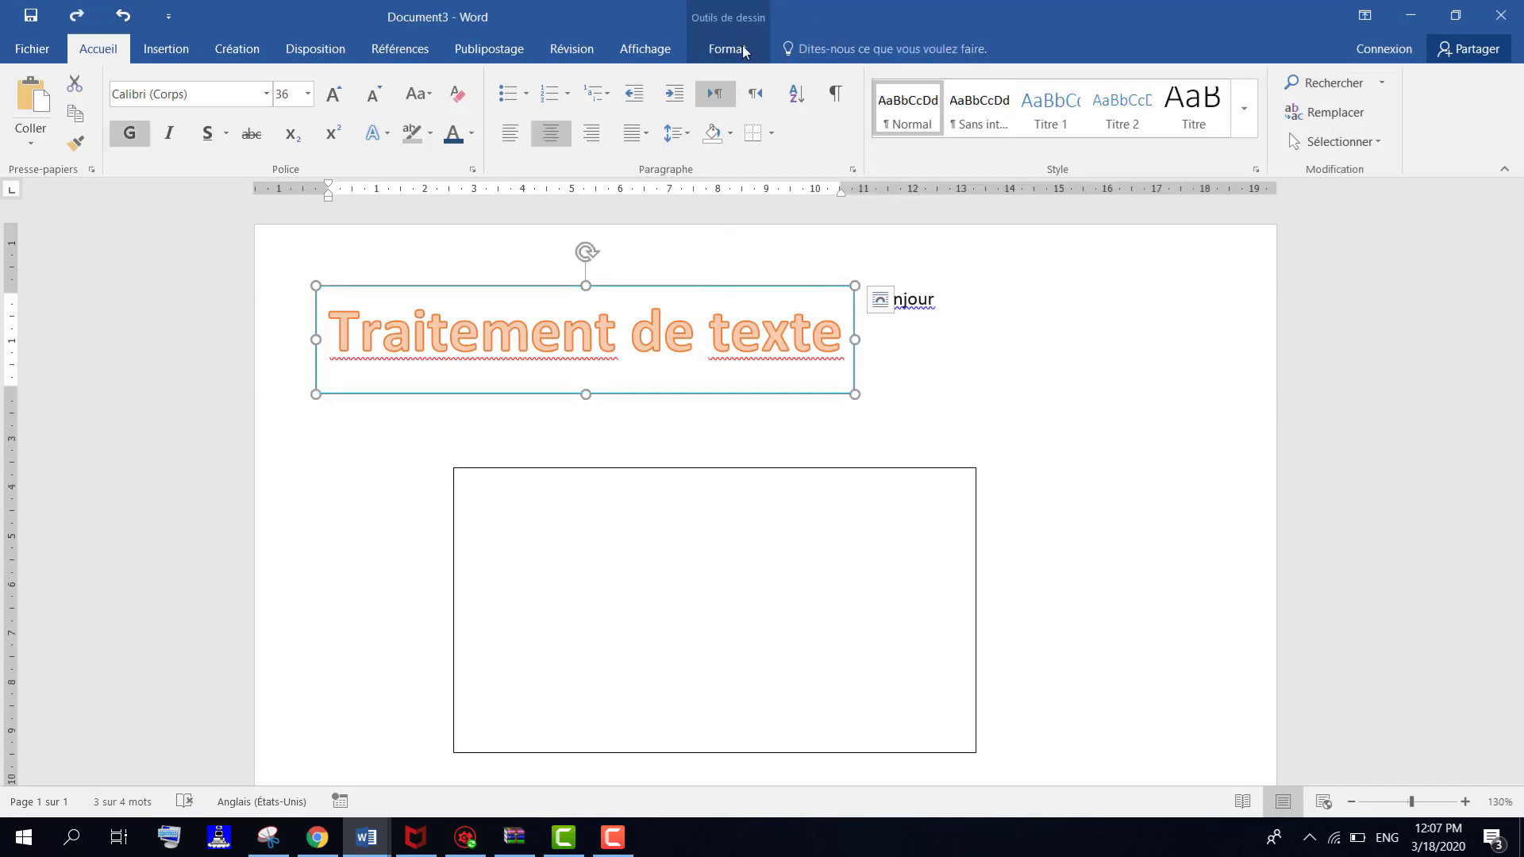
Step: Set the WordArt title's text wrapping to "Haut et bas"
{"action": "left_click", "coordinate": [728, 48]}
{"action": "left_click", "coordinate": [1102, 111]}
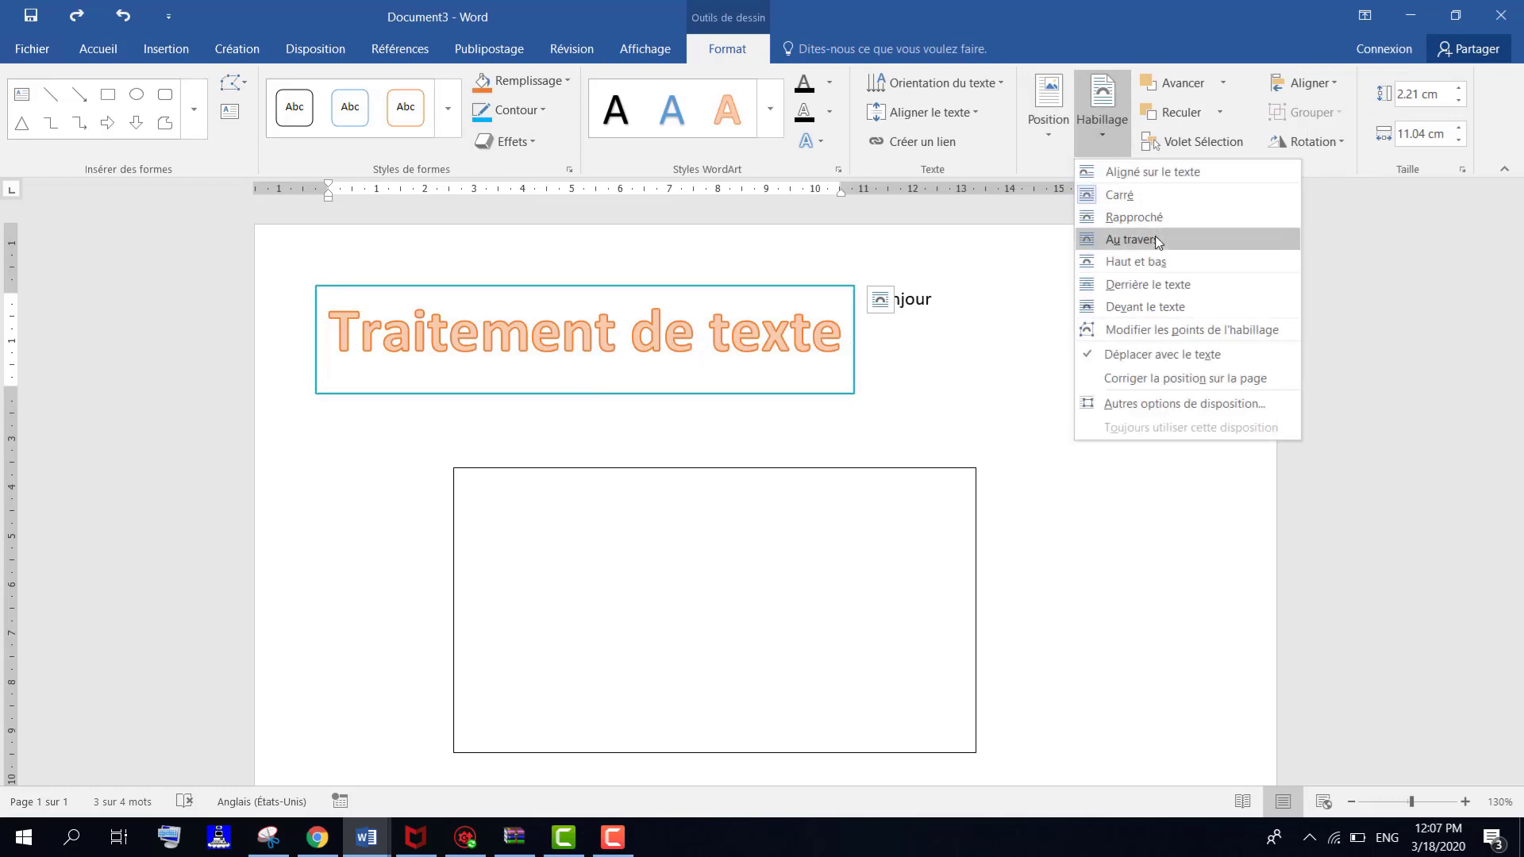
{"action": "left_click", "coordinate": [1154, 262]}
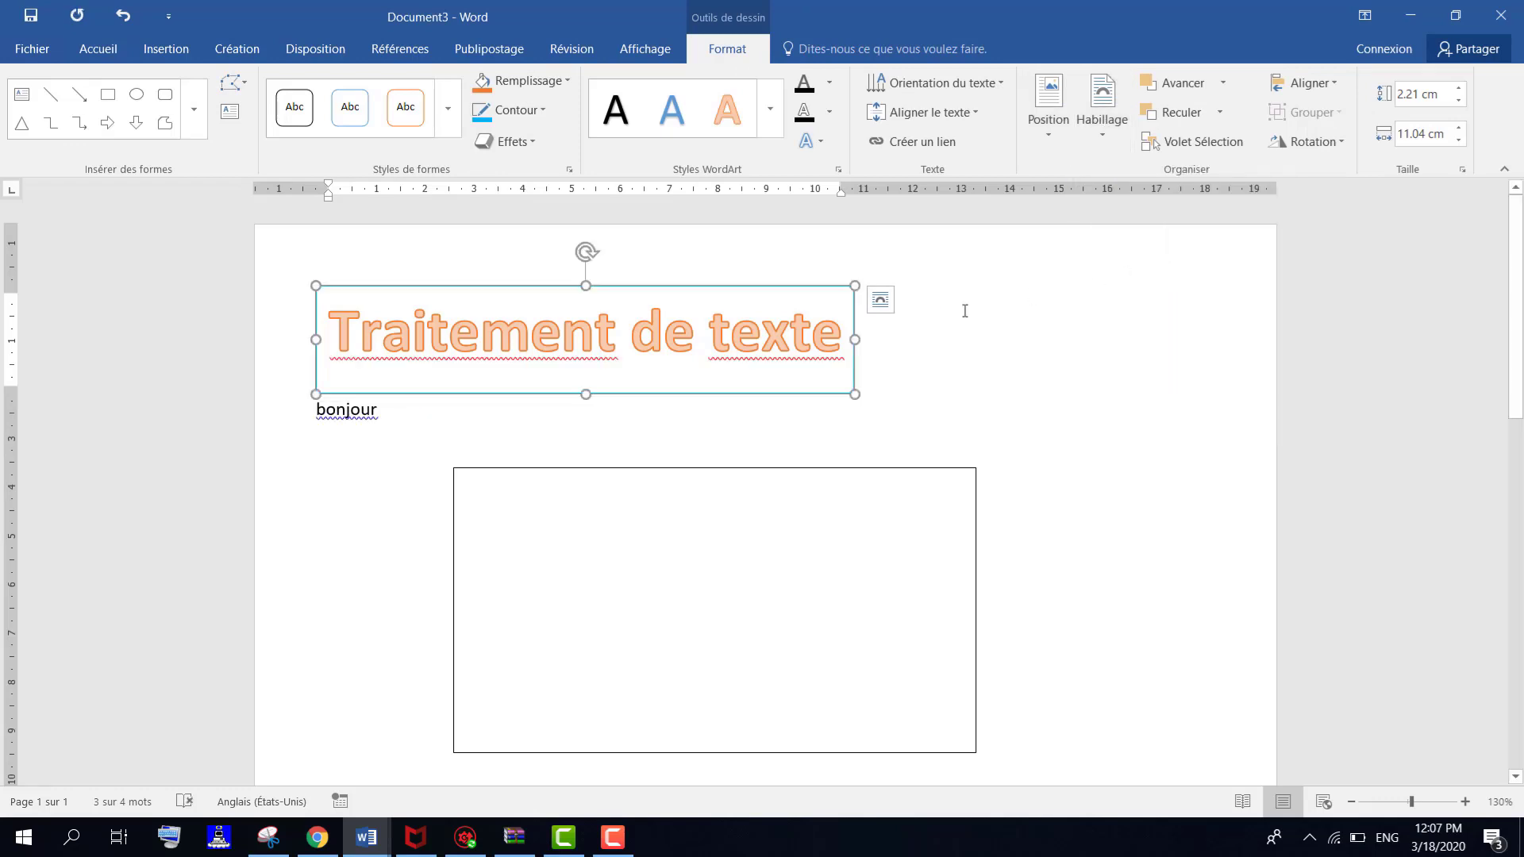
{"action": "left_click", "coordinate": [409, 431]}
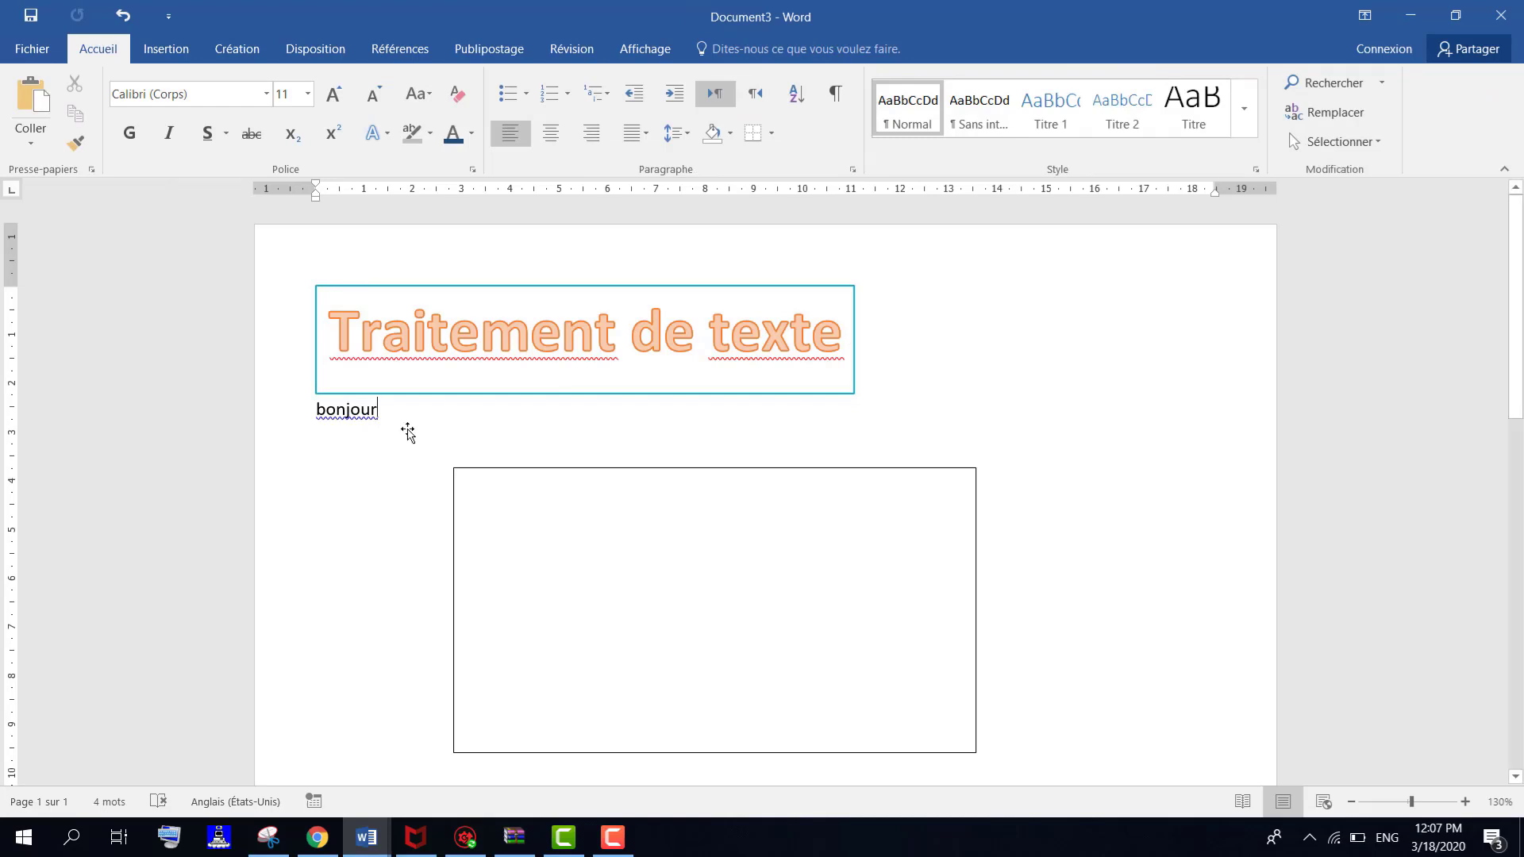
Step: Move the WordArt frame below "bonjour" and widen it to about 12.54 cm so the title fits on one line
{"action": "left_click_drag", "start_coordinate": [406, 394], "coordinate": [419, 431]}
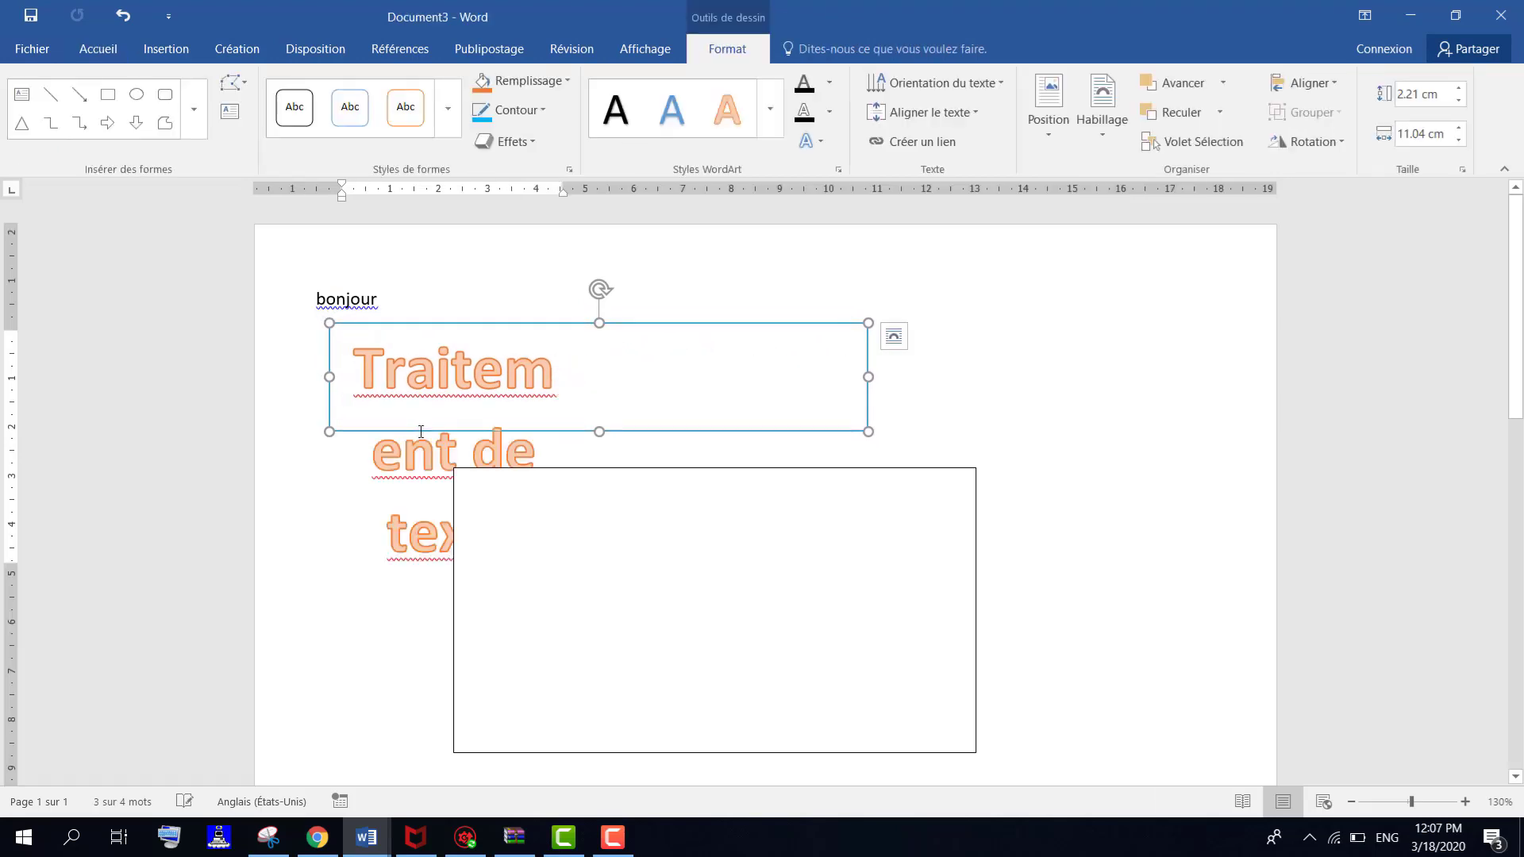
{"action": "left_click_drag", "start_coordinate": [868, 377], "coordinate": [939, 378]}
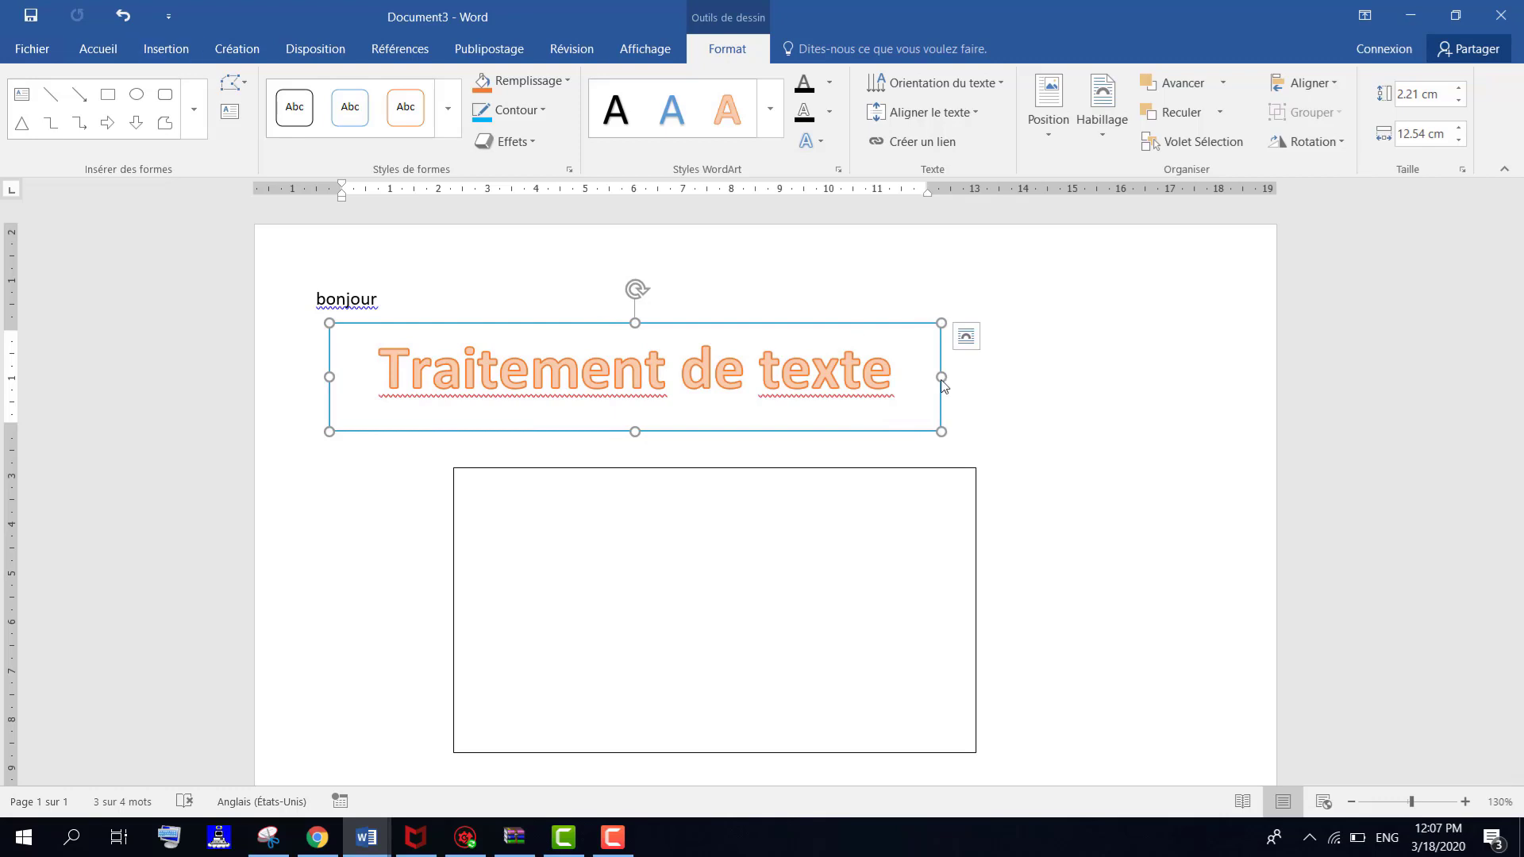
{"action": "left_click", "coordinate": [370, 505]}
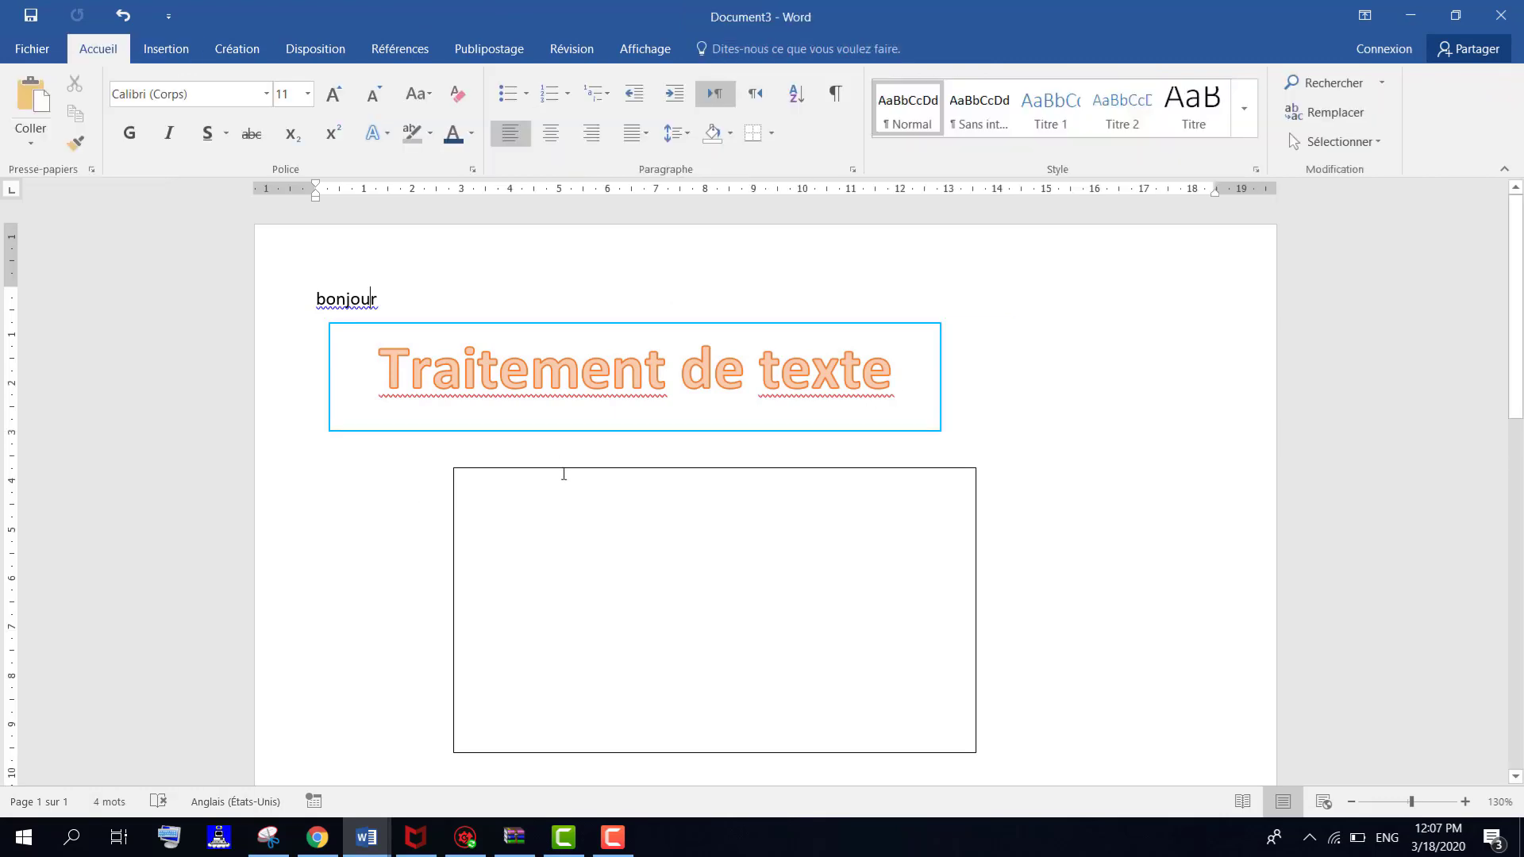
Step: Select all the document's content, including the WordArt title and the empty text box
{"action": "left_click", "coordinate": [566, 474]}
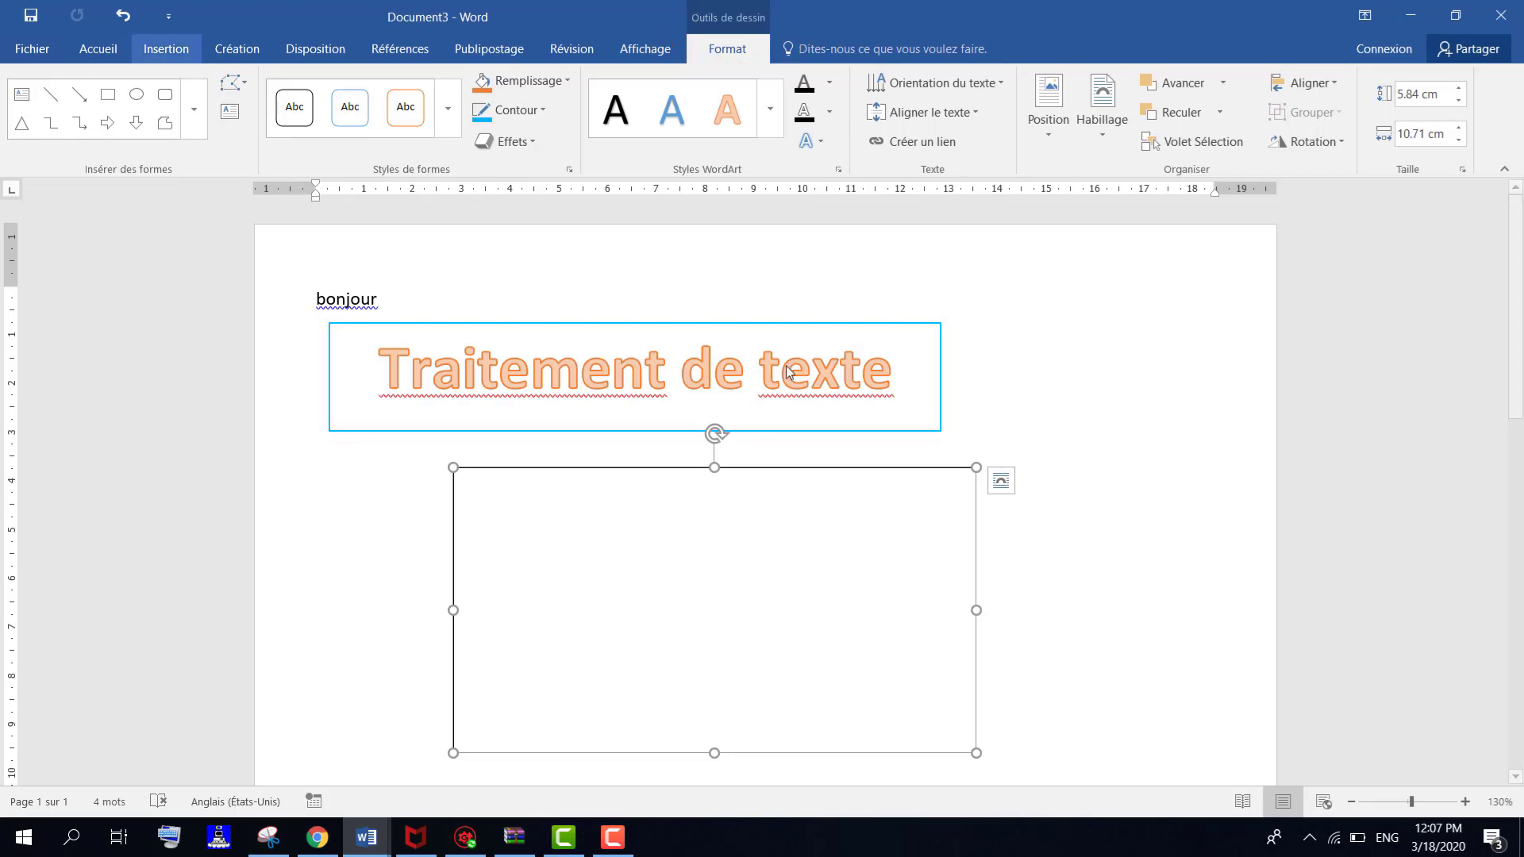
{"action": "key", "text": "ctrl+a"}
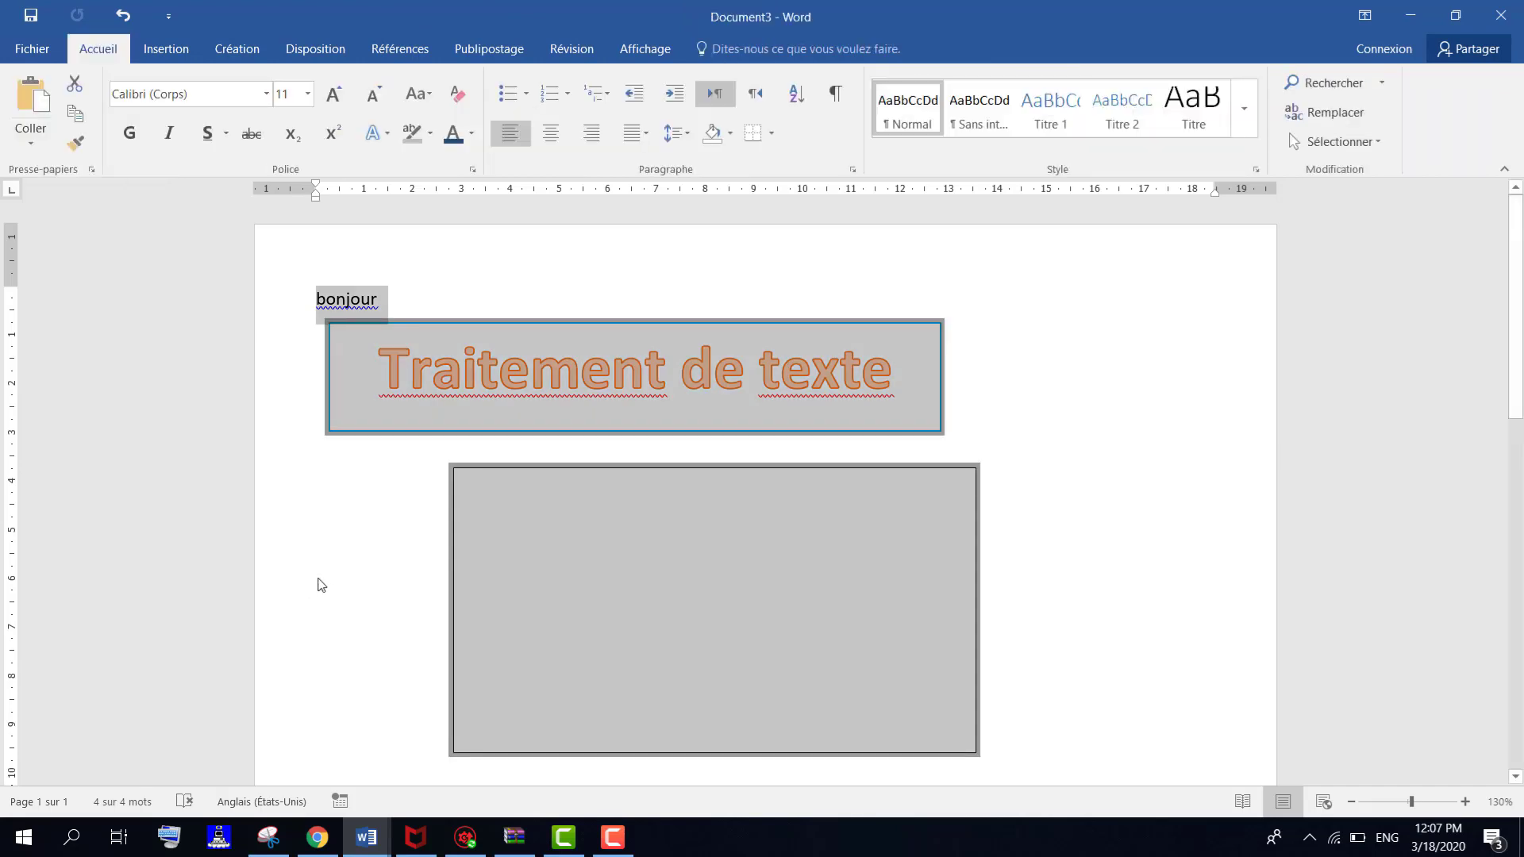